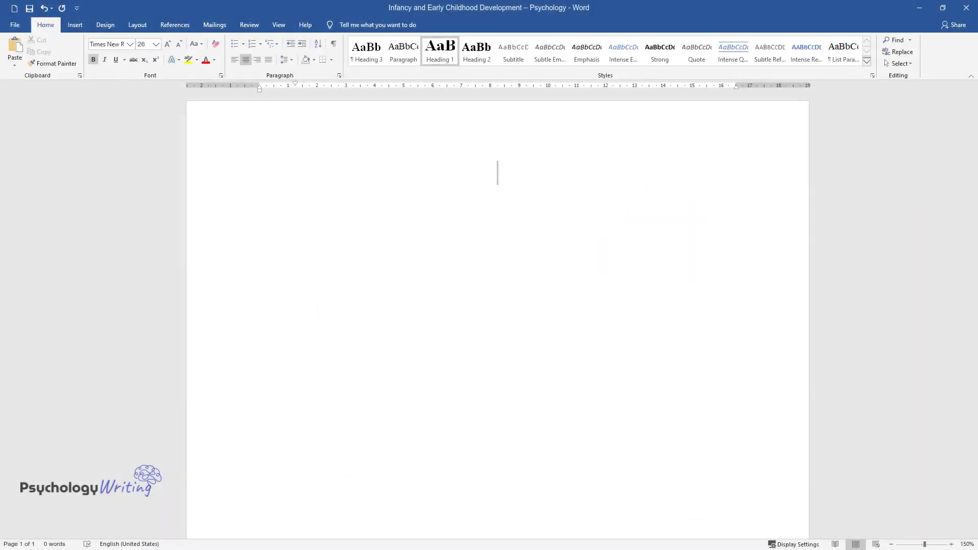
Type the Heading 1 title 'Infancy and Early Childhood Development – Psychology' and start a body line below.
text(Infancy and)
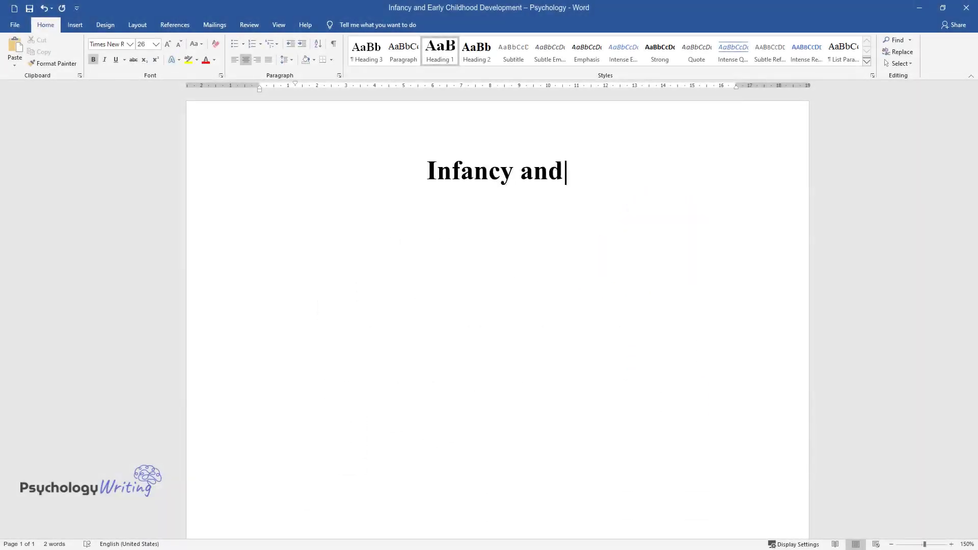
text( Early Childhood Developm)
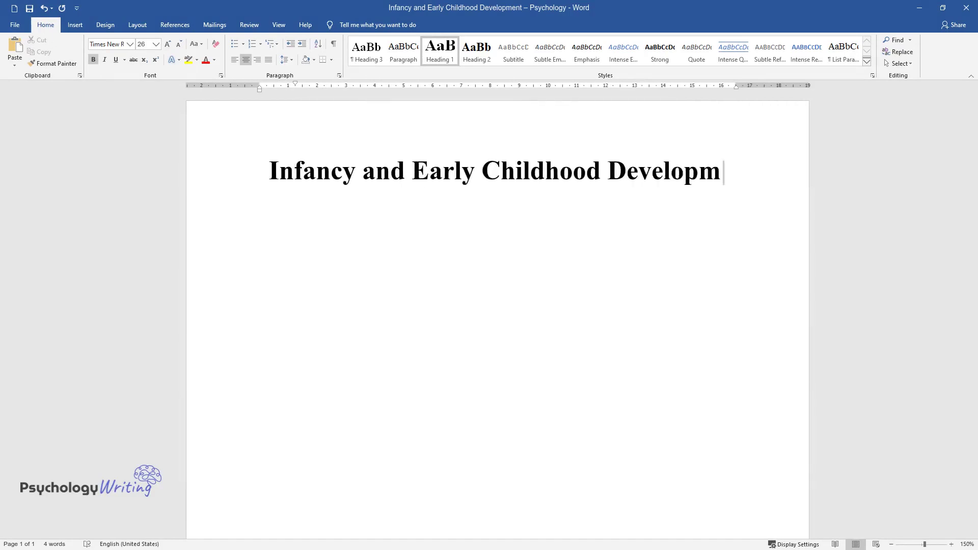
text(ent – Psychology)
key(Return)
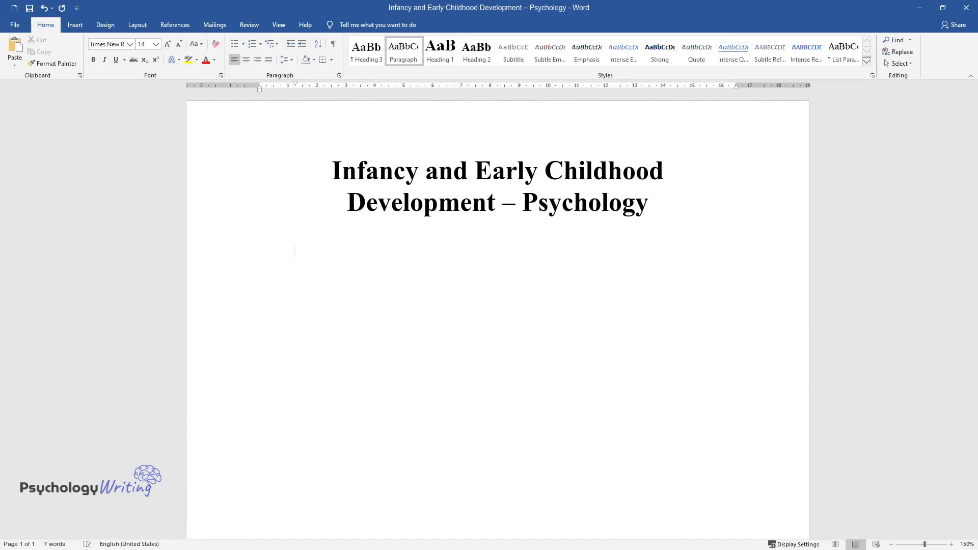
Write the indented infancy paragraph (1 to 12 months), ending with simple words like 'papa'.
text(Infancy refers to the perio)
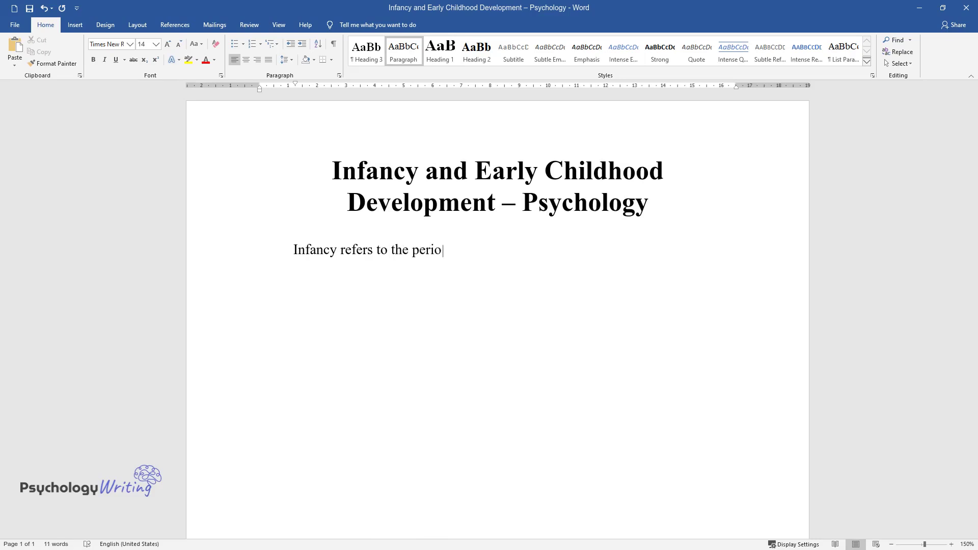
text(d when a human being is aged be)
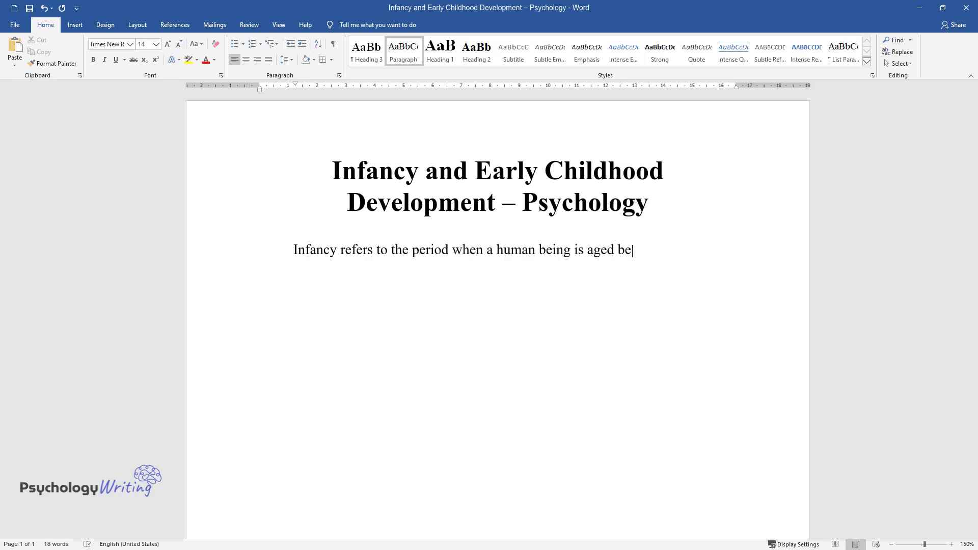
text(tween 1 and 12 months. Infancy)
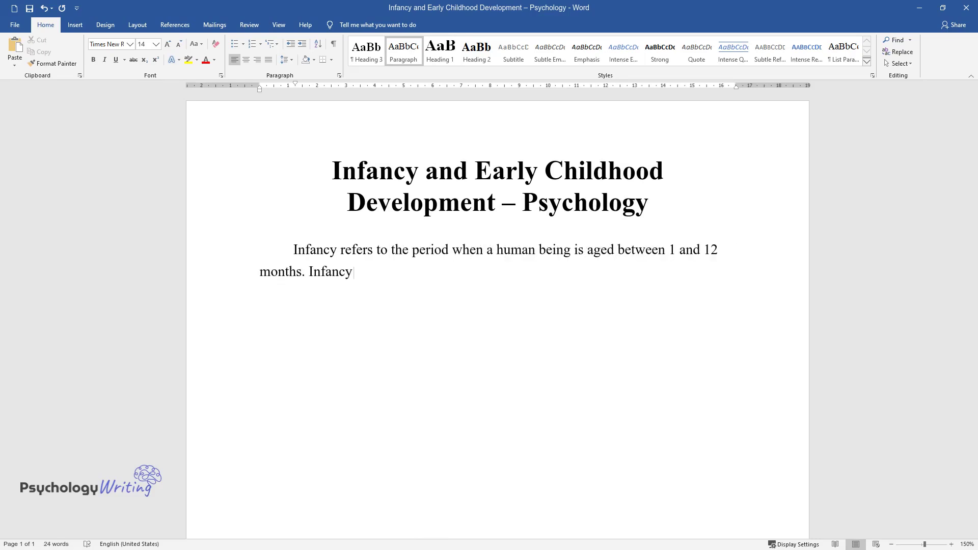
text( is marked by rapid physical gr)
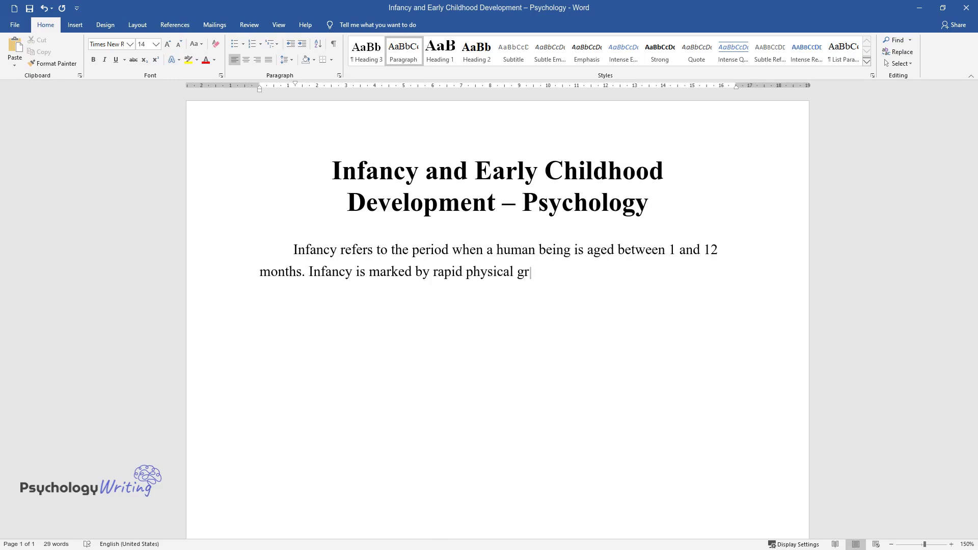
text(owth, which aids an infant’s new)
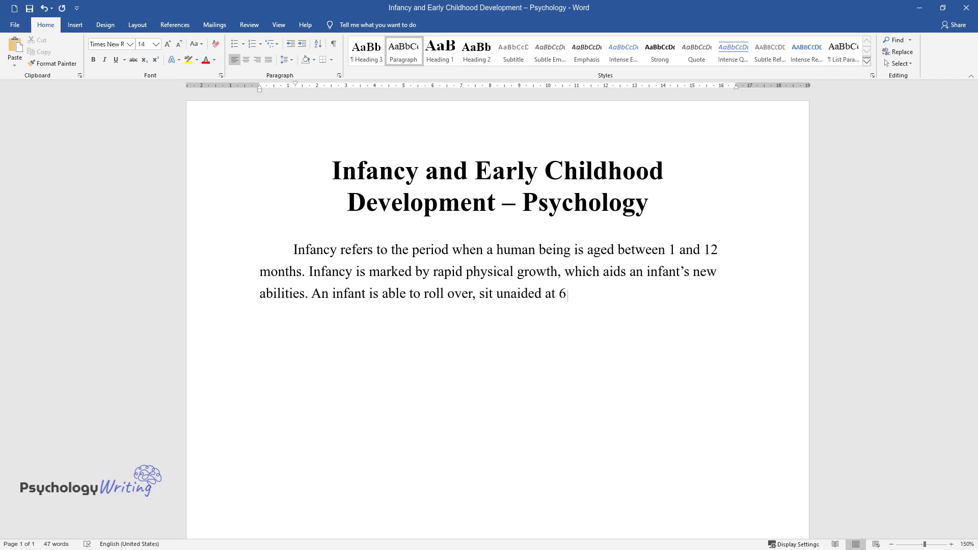
text(months, and crawls or walks at)
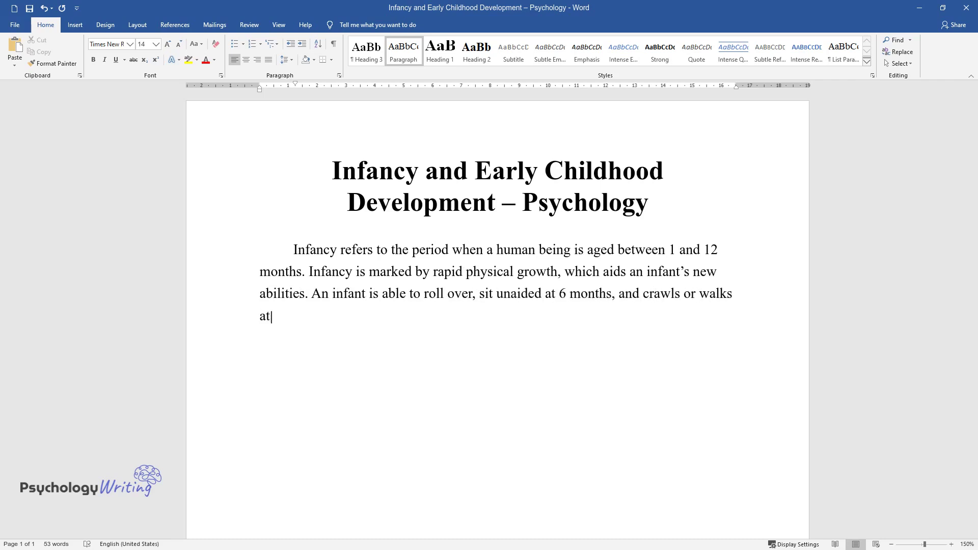
text( age 12 months. At the end of t)
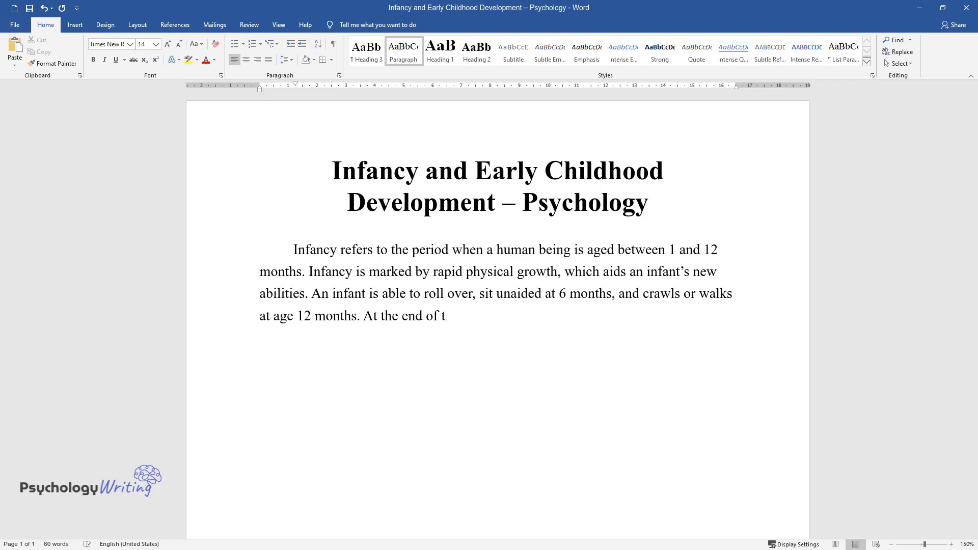
text(ld have )
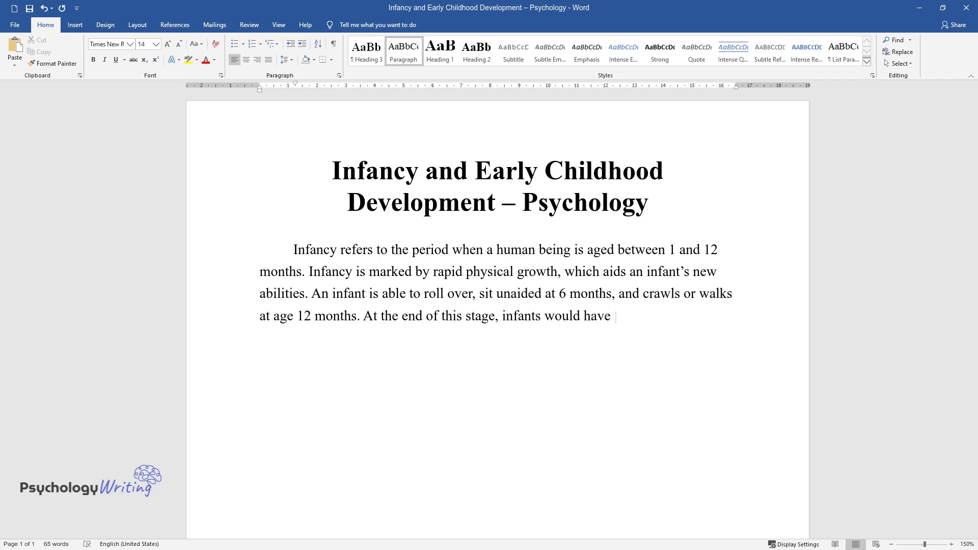
text(developed motor skills and skil)
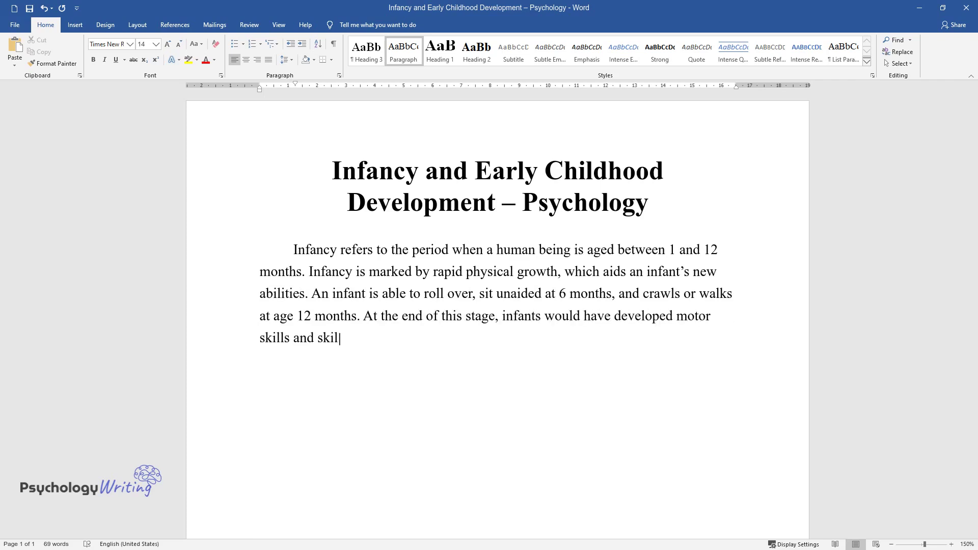
text( Also, in)
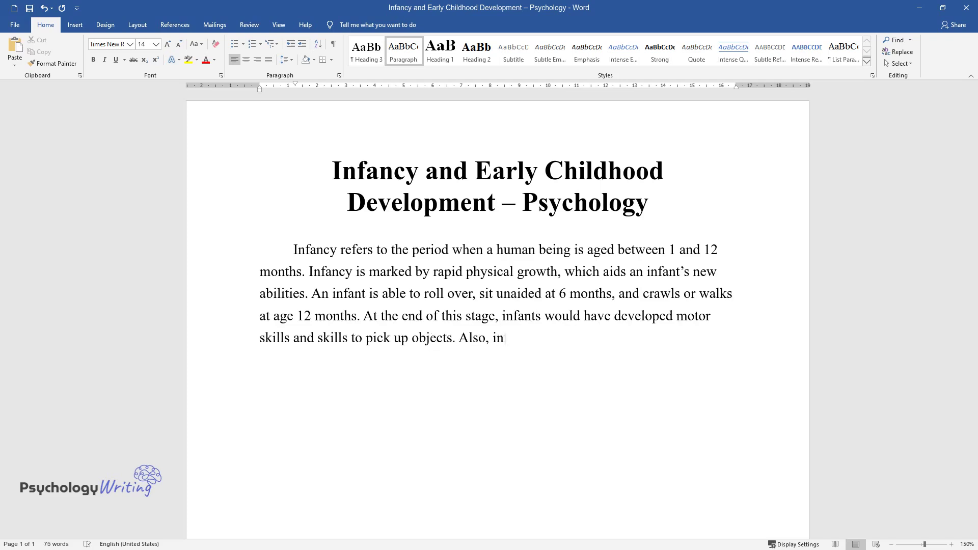
text(fants would be able to say simple words like "papa".)
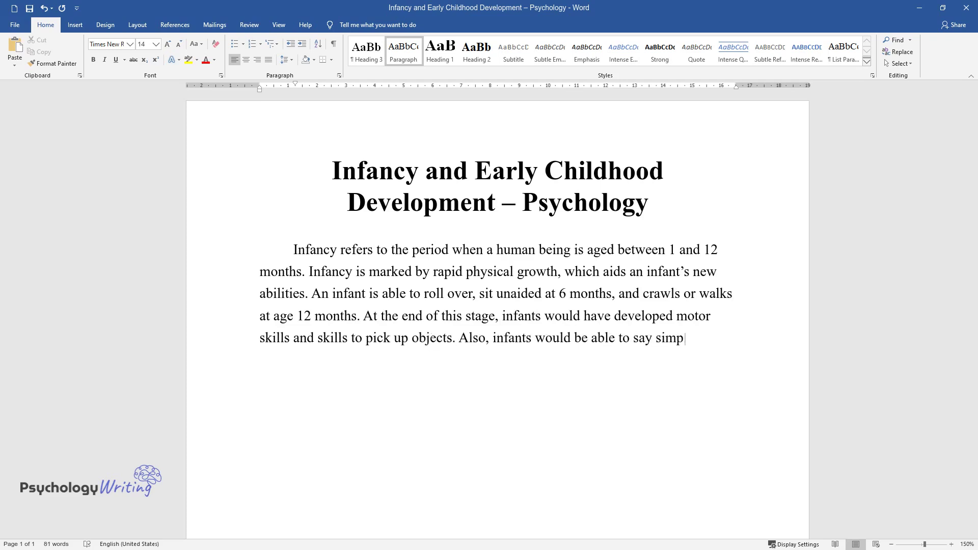
key(Return)
Add the toddler-stage paragraph (1 to 3 years), ending 'as they play with their peers.'.
scroll(497, 306, down, 2)
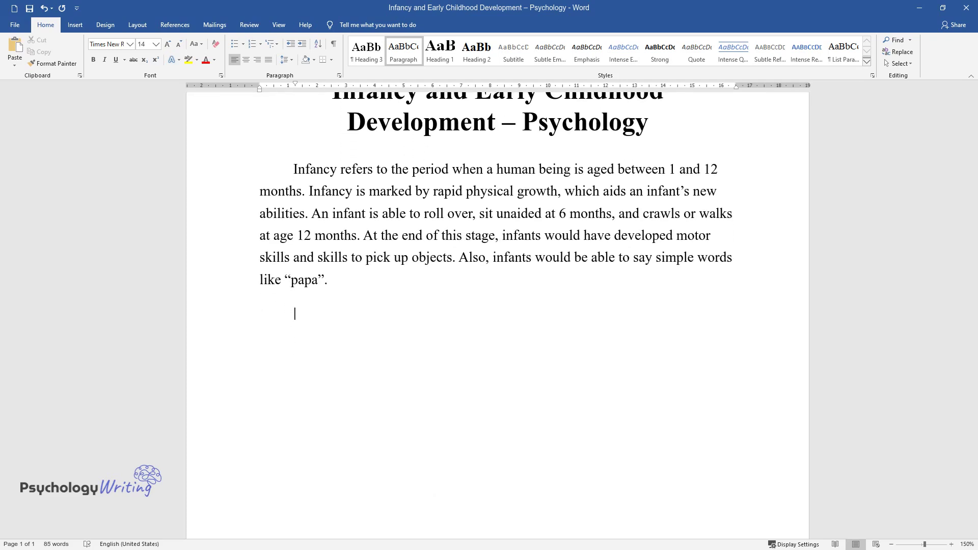
text(Infants then move into th)
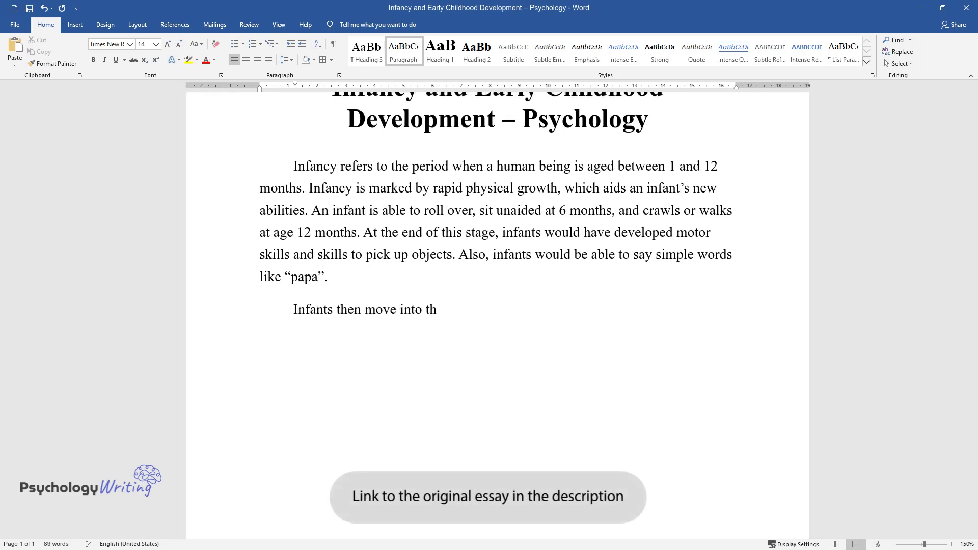
text(e toddler stage, which is betwe)
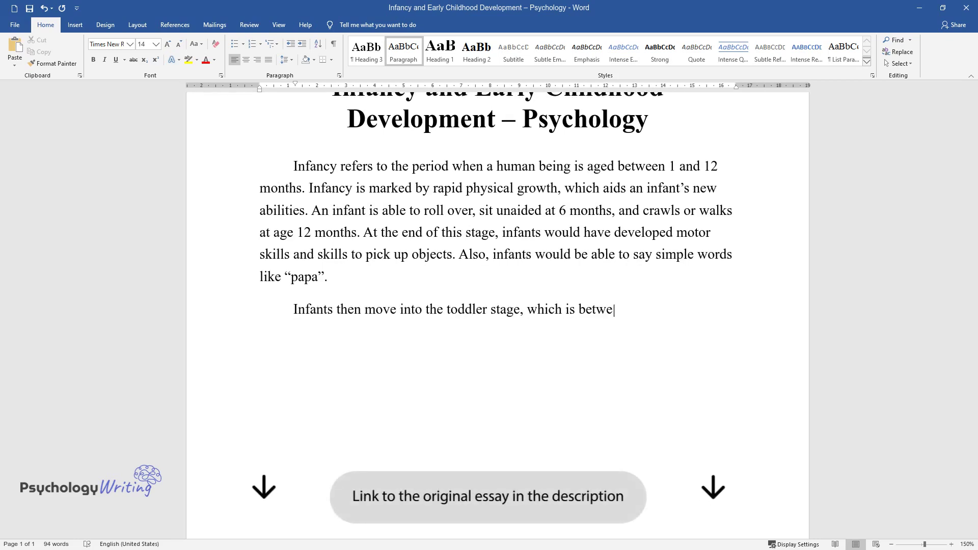
text(en 1 and 3 years of age. Toddle)
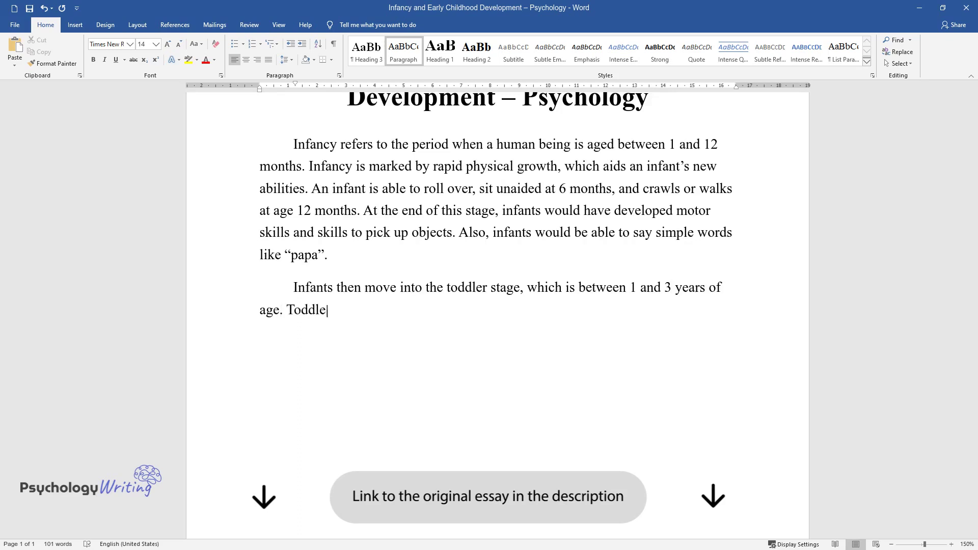
text(rs walk, feed and run independe)
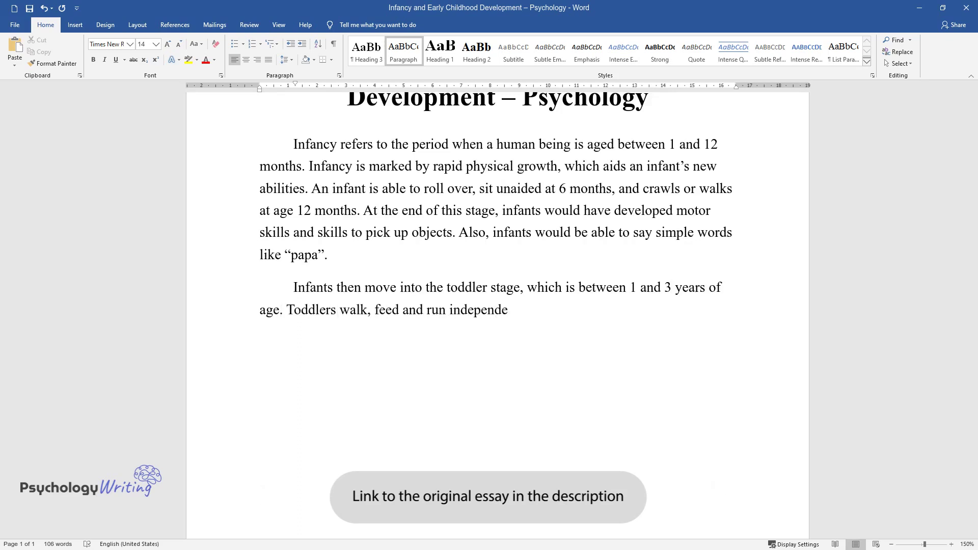
text(ntly. This stage is also charac)
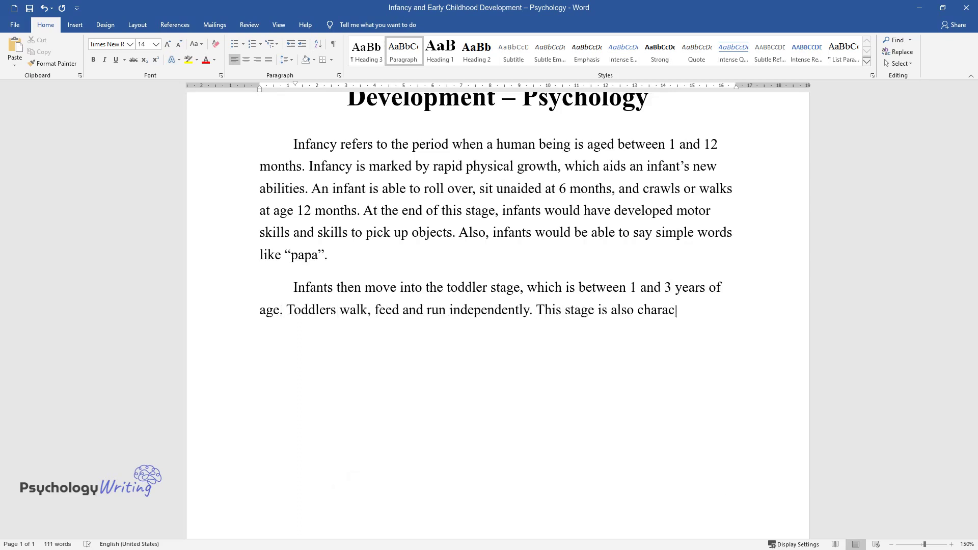
text(terized by a fast rate of developing language and communicati)
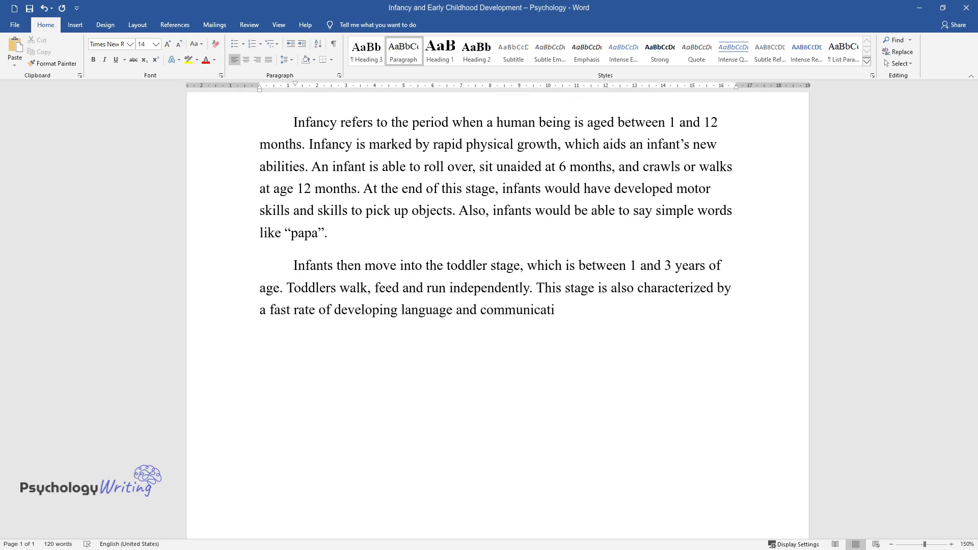
text(on skills. However, toddlers ha)
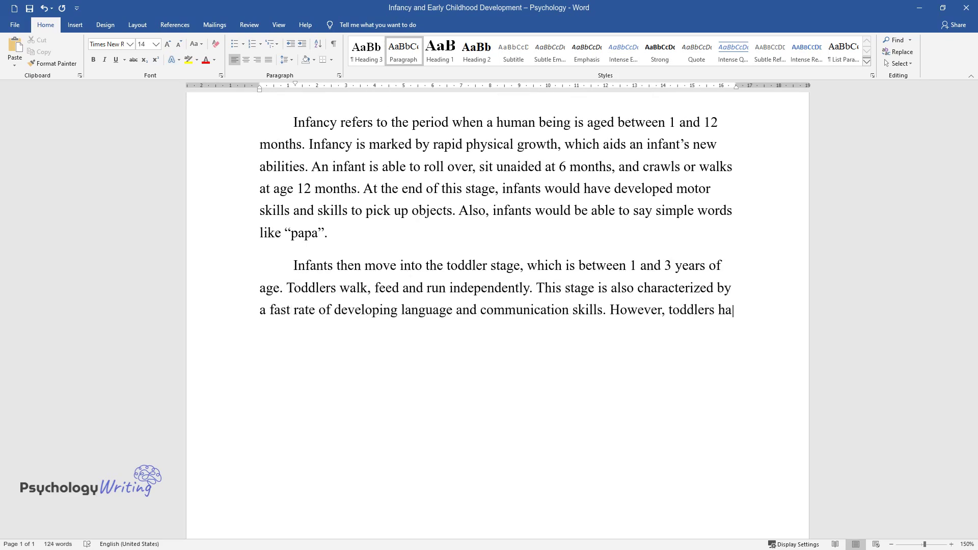
text(ve little self-control, and thi)
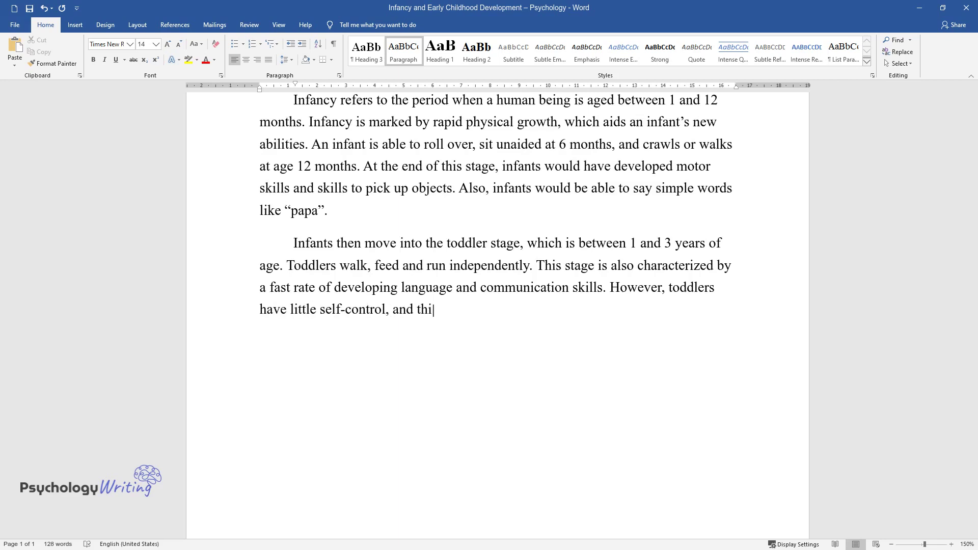
text(s is often manifested as they )
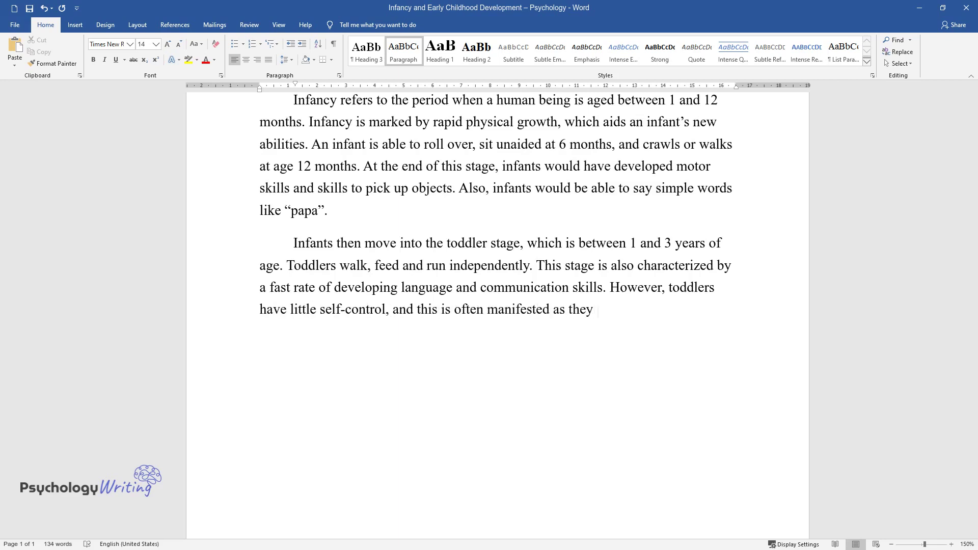
text(play with their peers.)
key(Return)
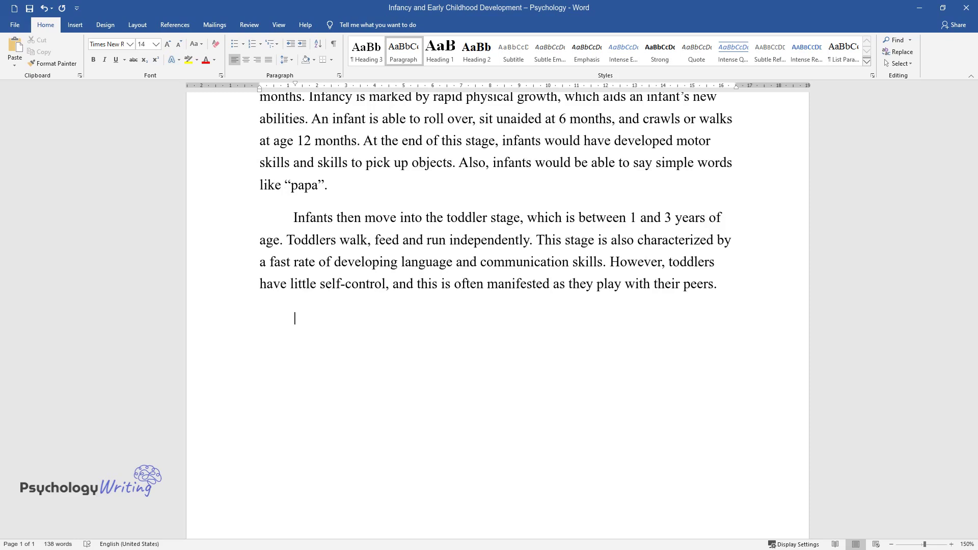
Type the preschool-stage paragraph (3 to 5 years) on motor skills, self-regulation and making friends.
text(The last stage of early )
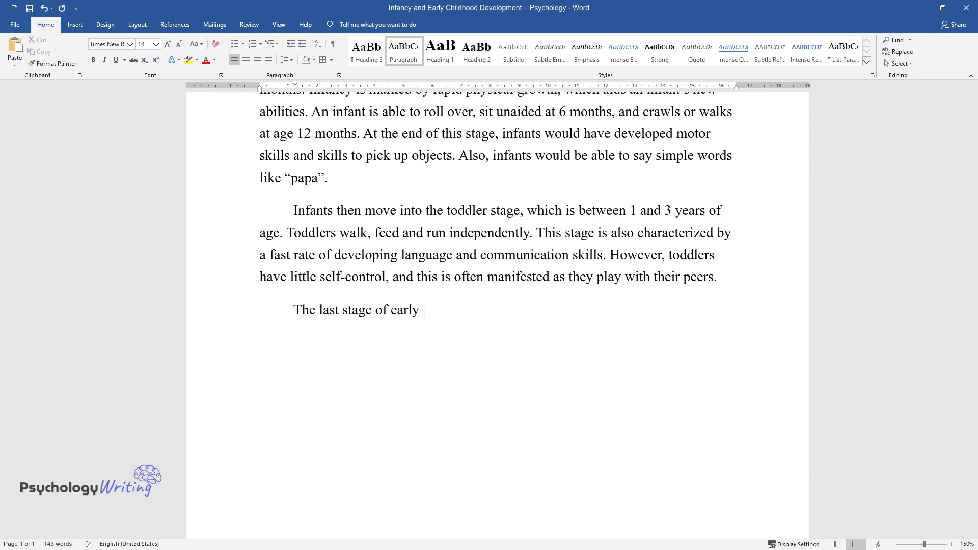
text(childhood is the preschool stage)
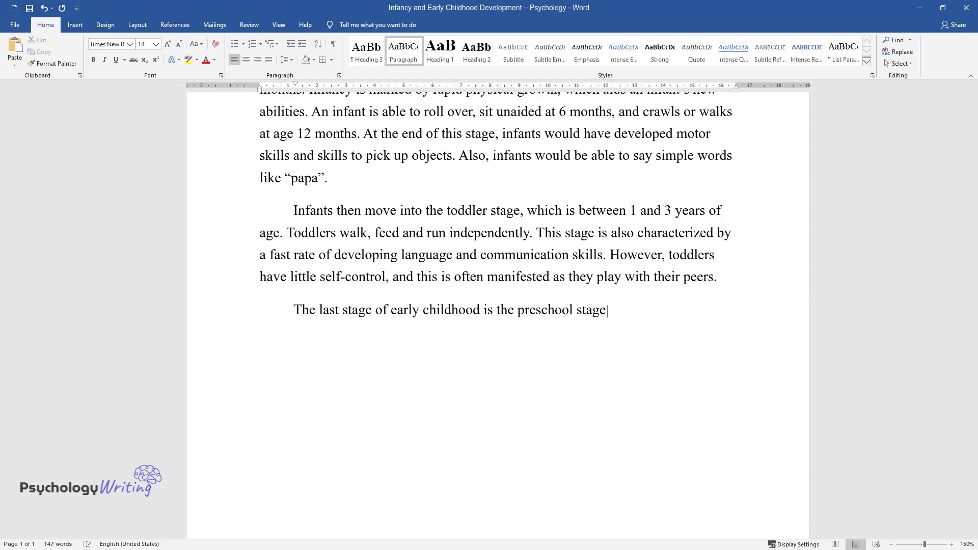
text(, which is between 3 and 5 years )
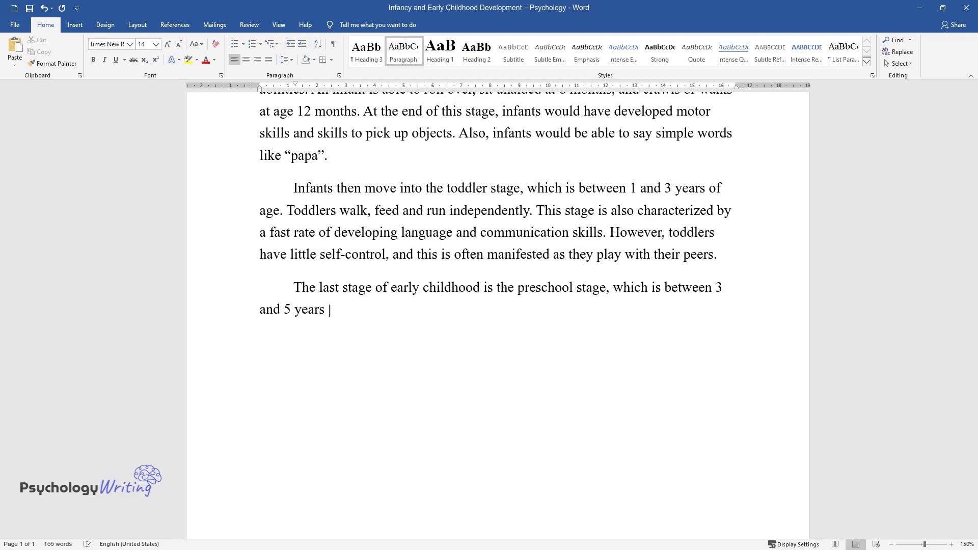
text(of age. At this stage, children)
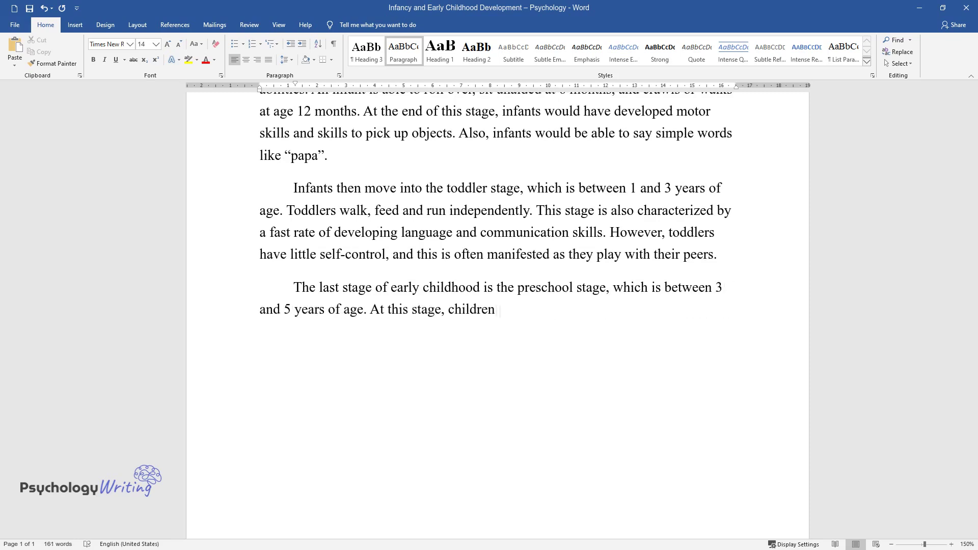
text( use their cognitive and motor sk)
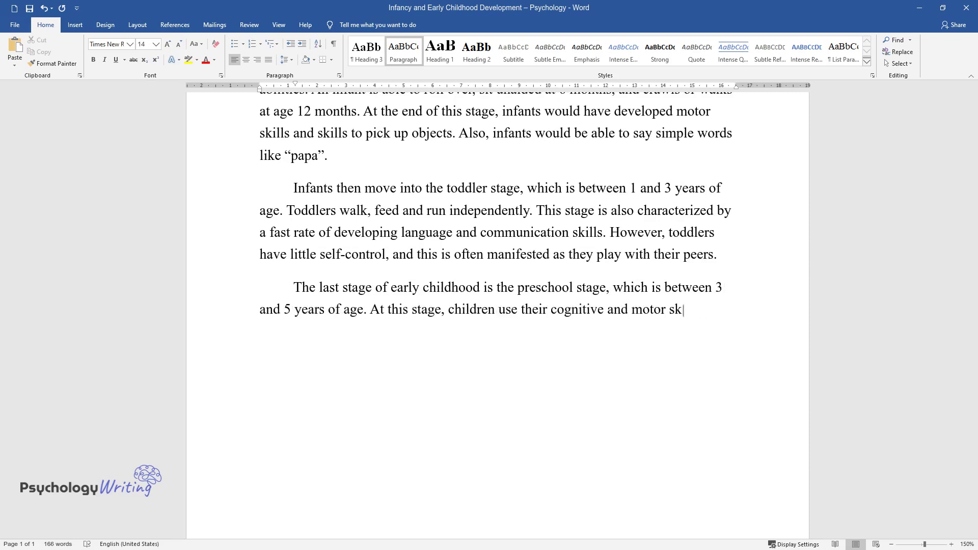
text(ills to form and/or draw patterns and wr)
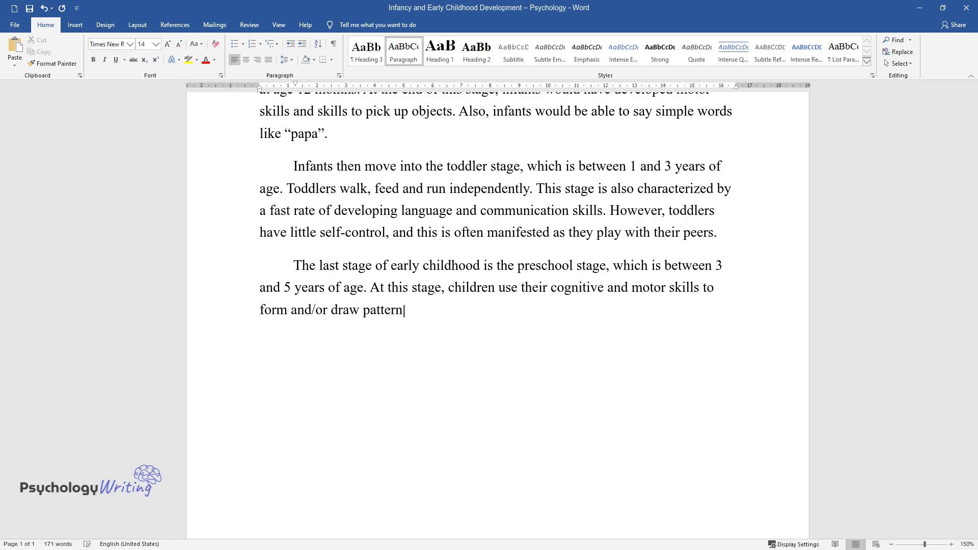
text(ite some letters. In term)
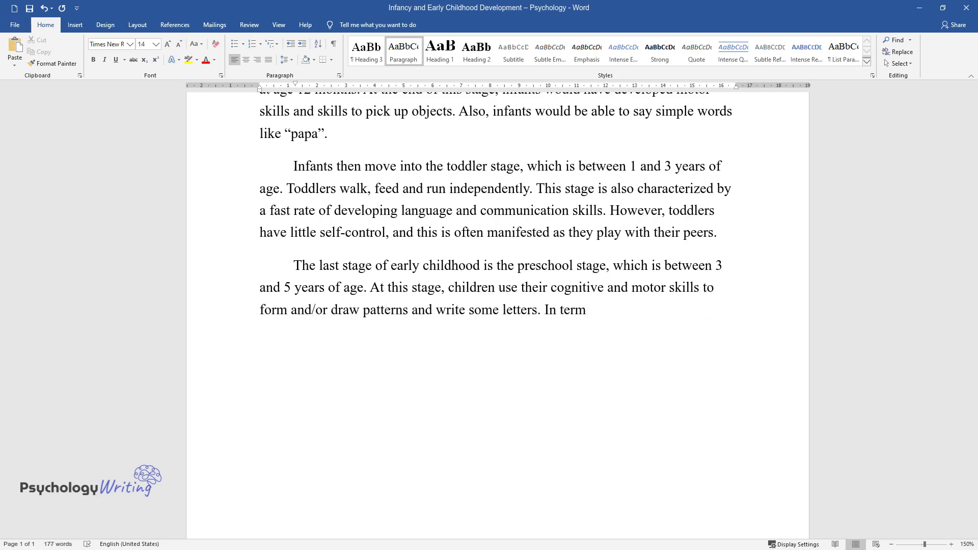
text(s of emotions, a preschooler bui)
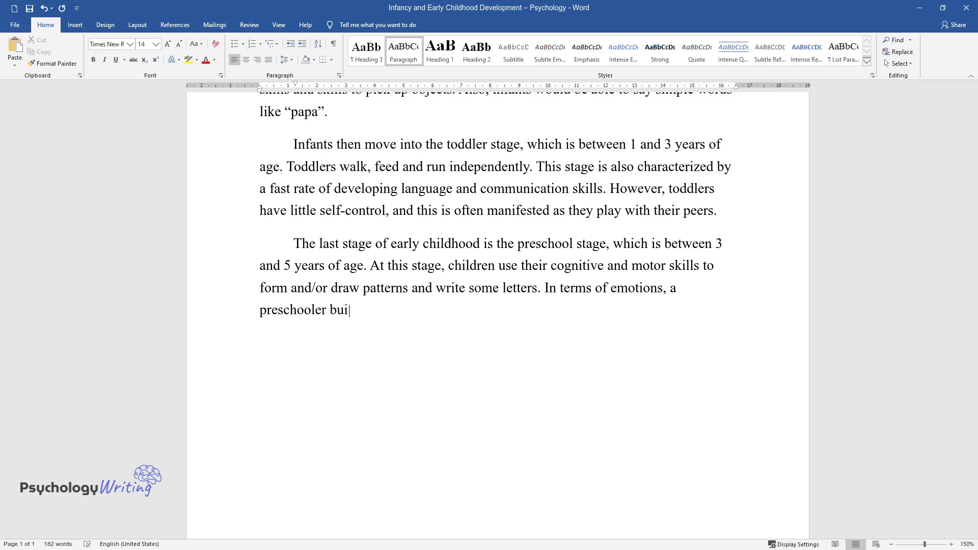
text(lds a lot of self-regulation abilities, and he or she can freely)
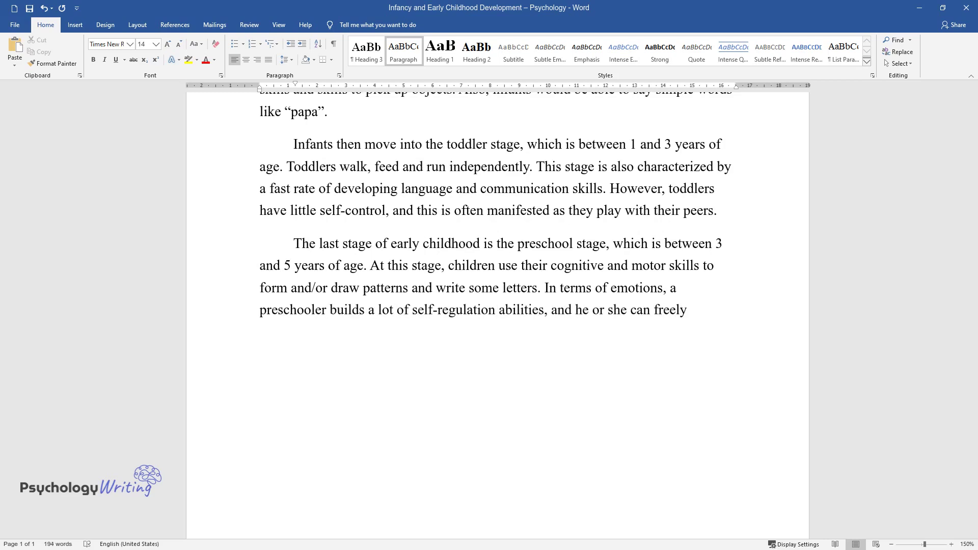
text( express himself or herself verba)
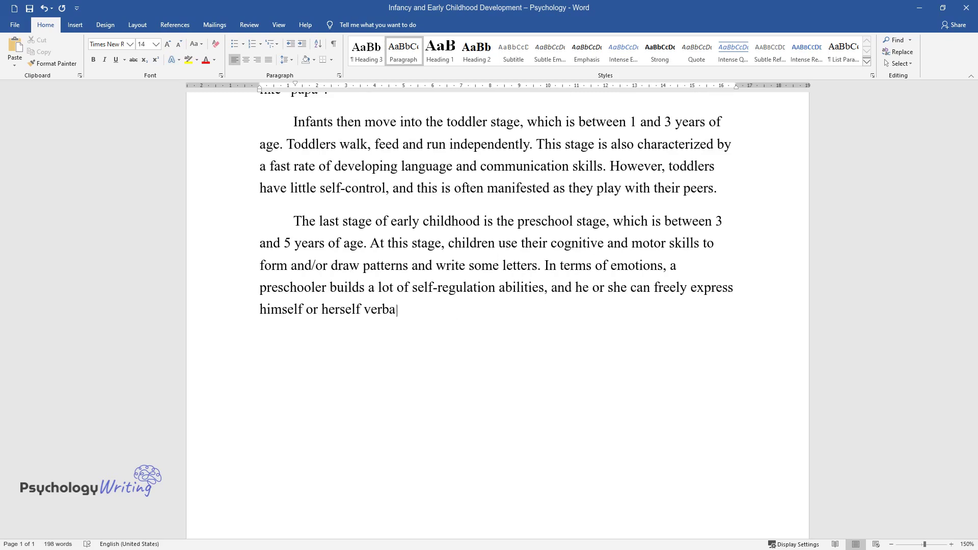
text(lly without the need to utilize )
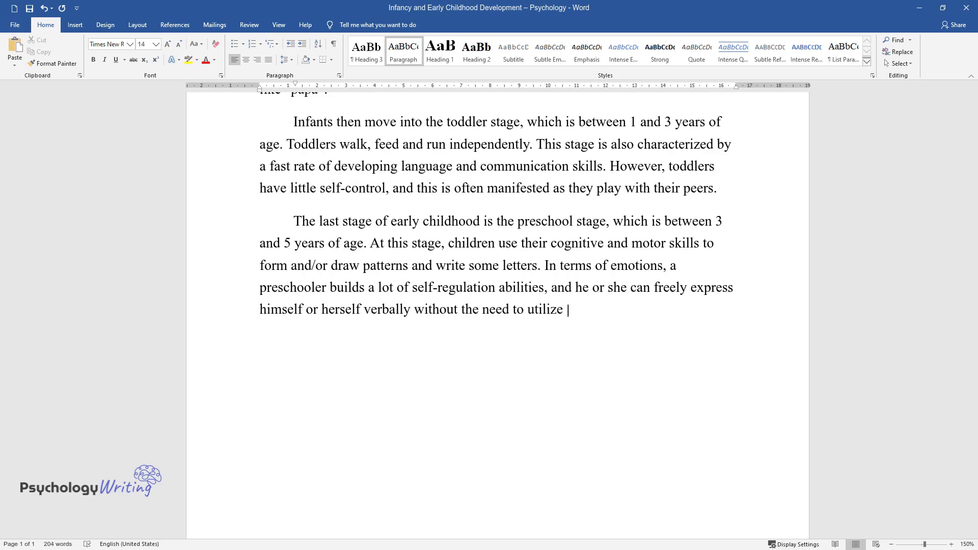
text(gestures. Socially, children at)
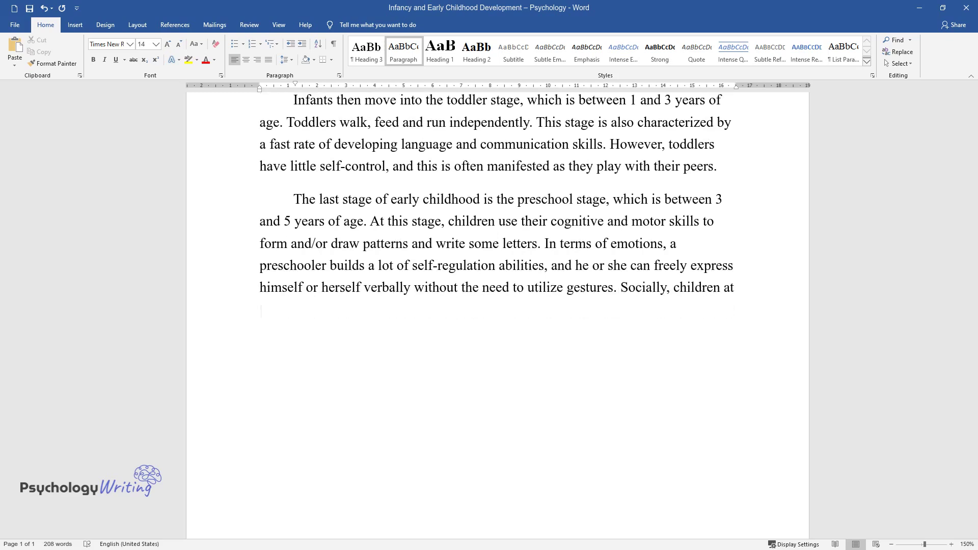
text( this stage meet and make new fri)
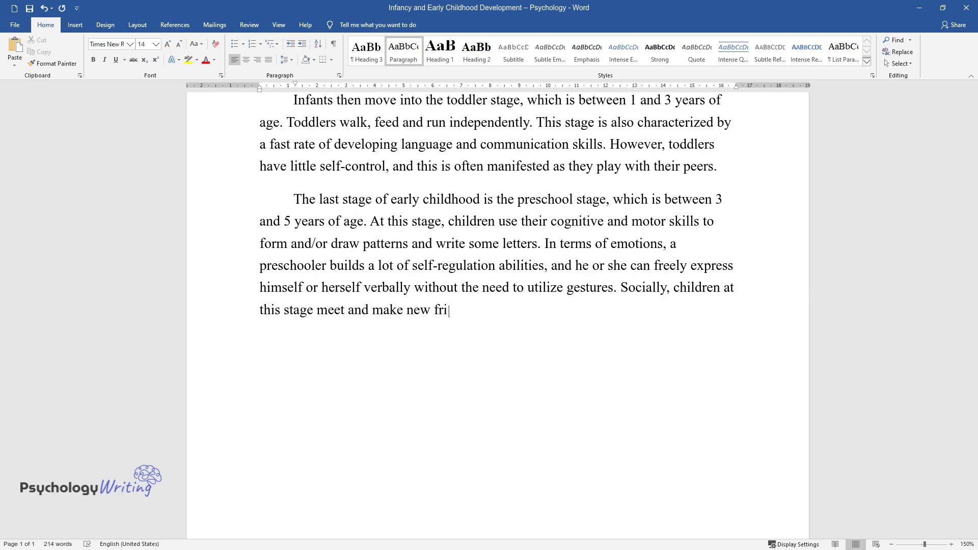
text(ends at school.)
Add the heading 'Role of families in early childhood development' and its family-attachment paragraph.
key(Return)
text(Ro)
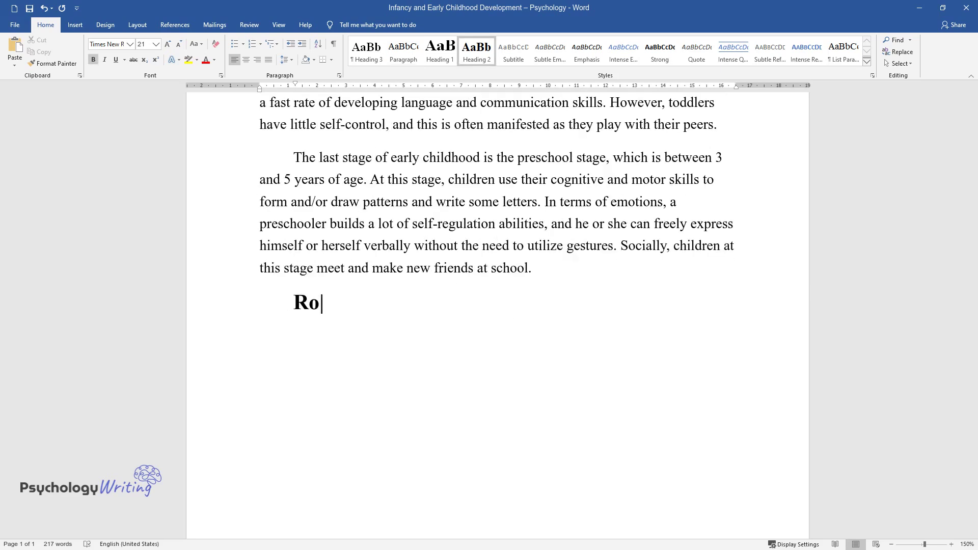
text(le of families in early childhood development)
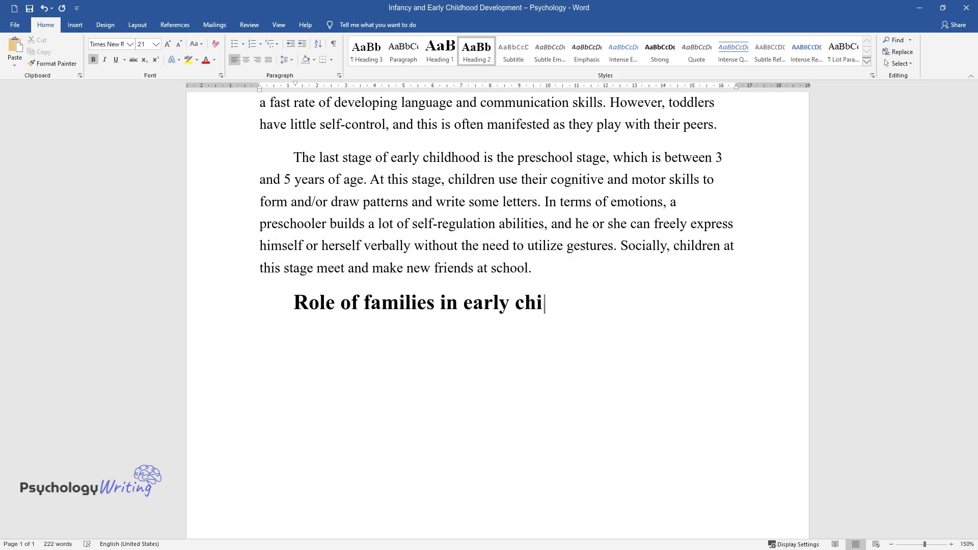
key(Return)
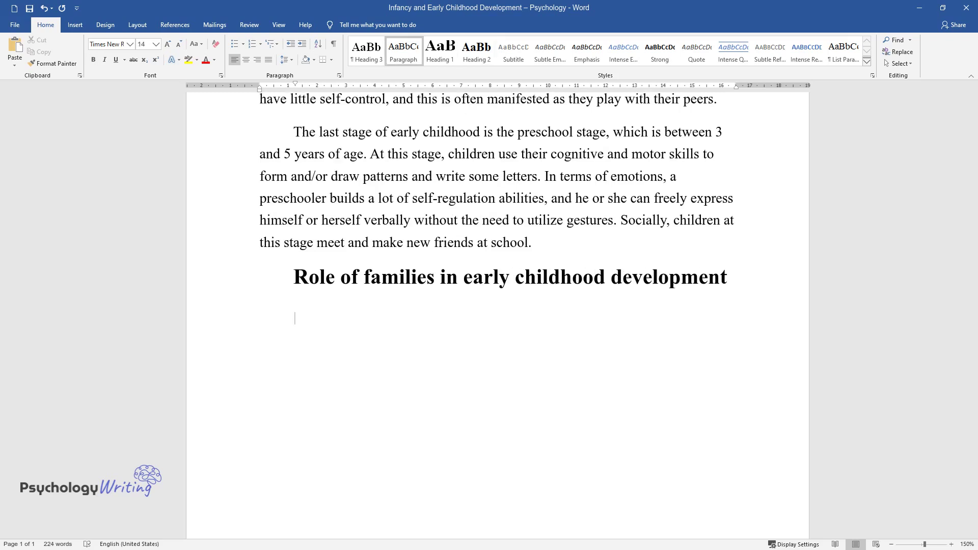
text(Families play crucial roles in th)
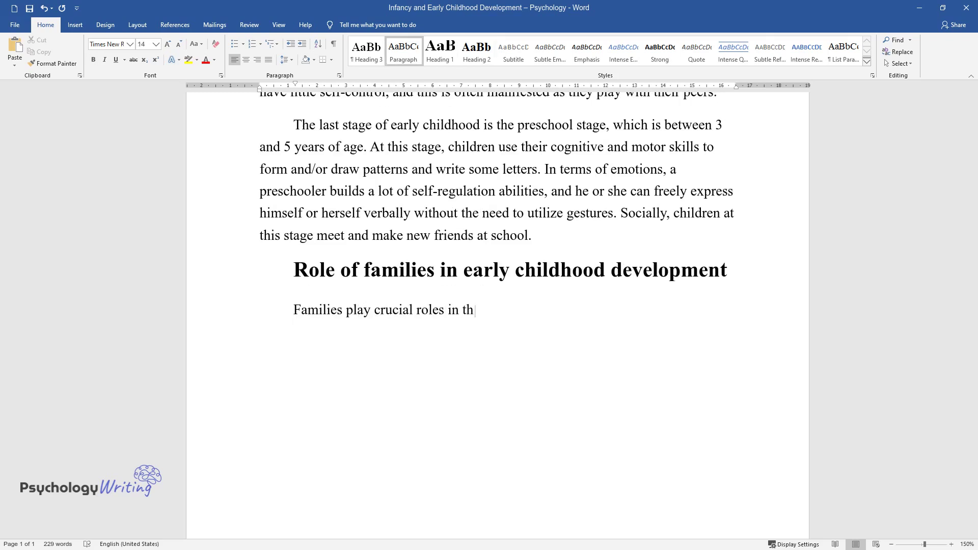
text(e development of infants and young ch)
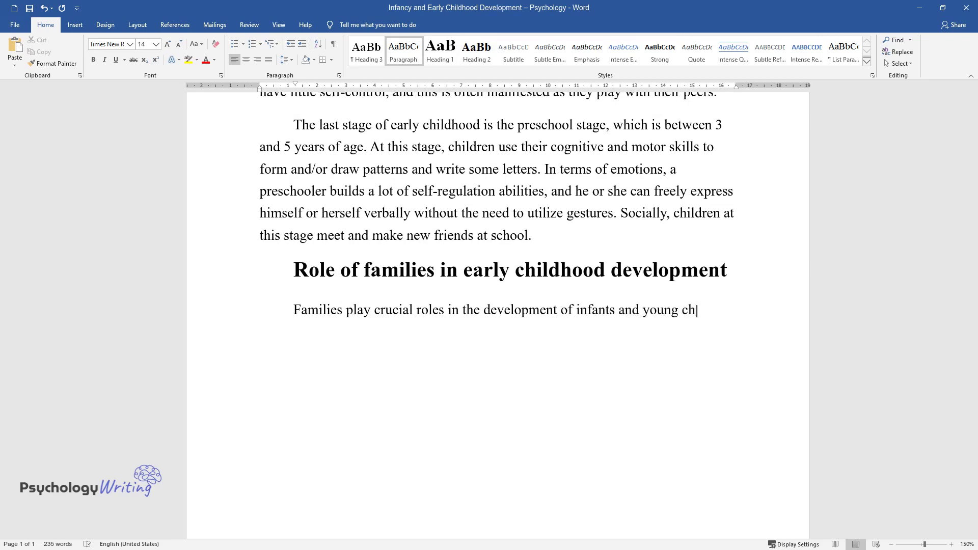
text(ildren because they provide the first)
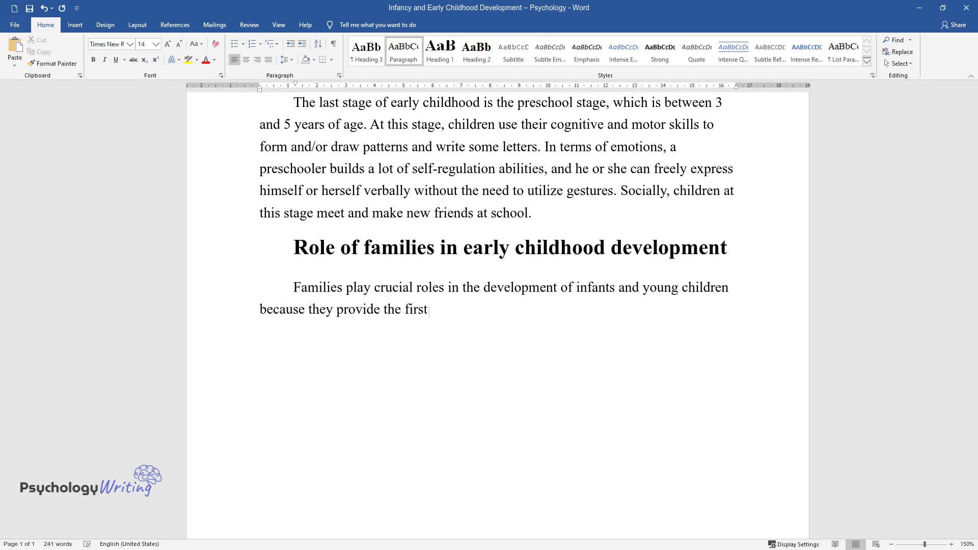
text( environments in which infants and yo)
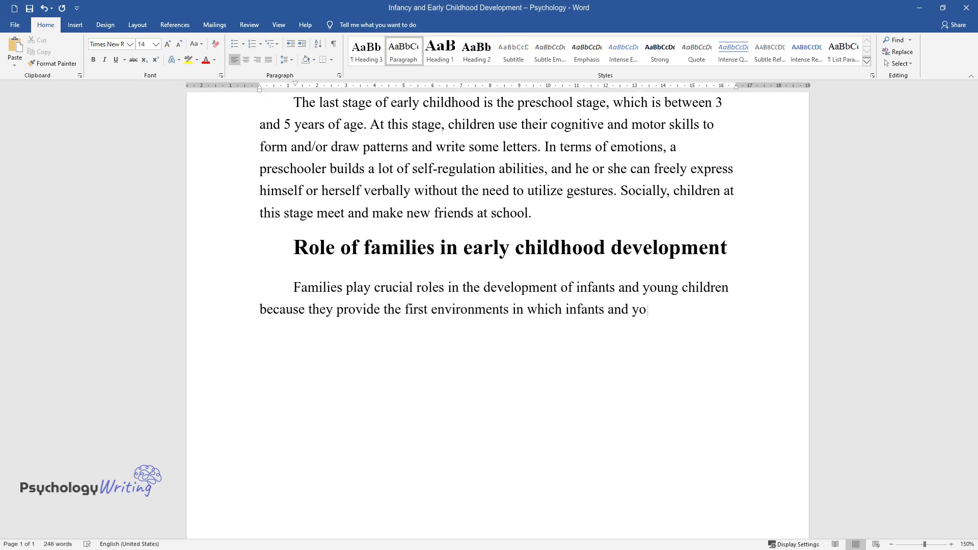
text(ung children start to develop importa)
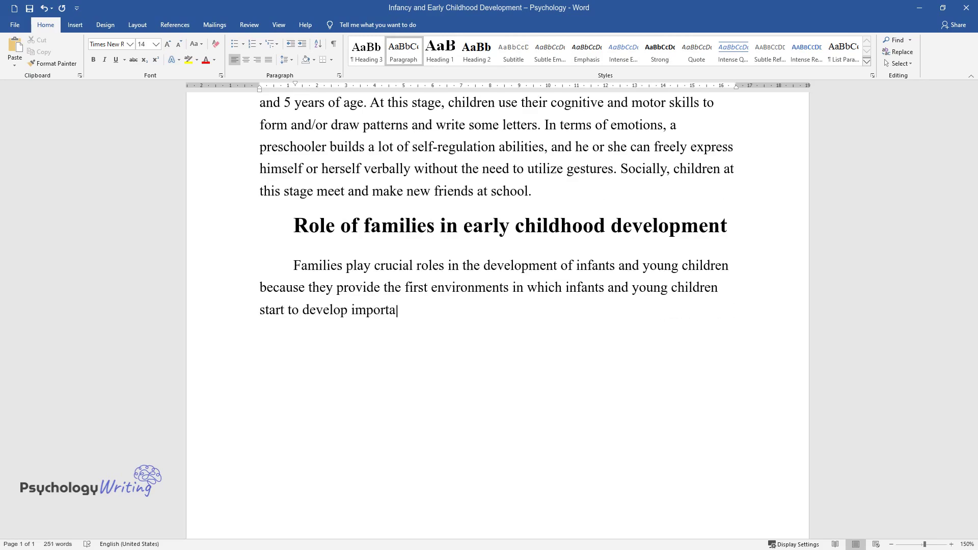
text(nt growth characteristics. Families p)
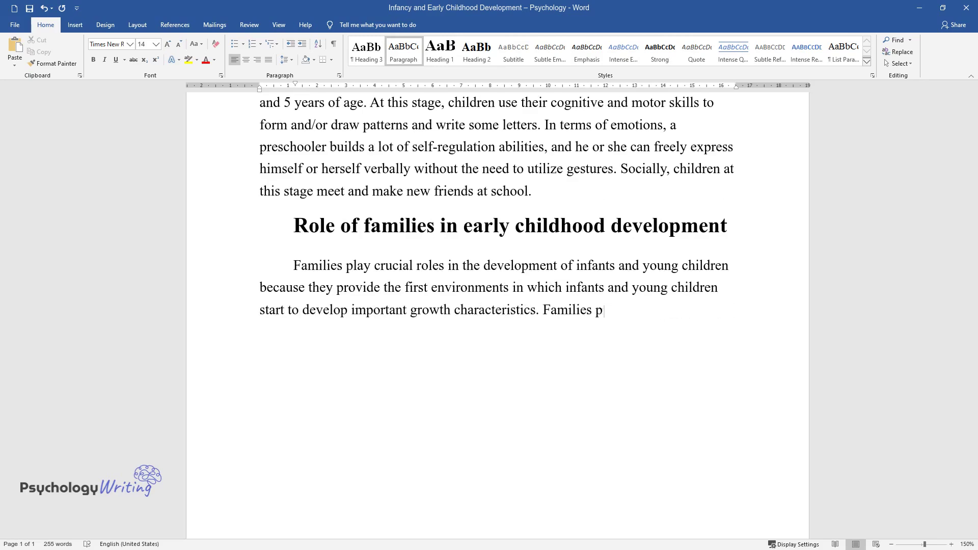
text(rovide attachment to children in the )
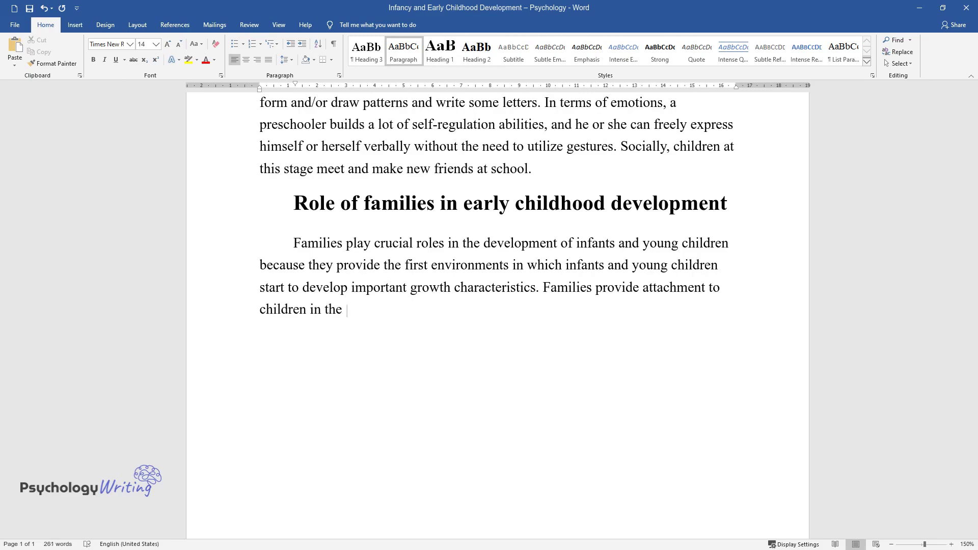
text(early stages of development. The form)
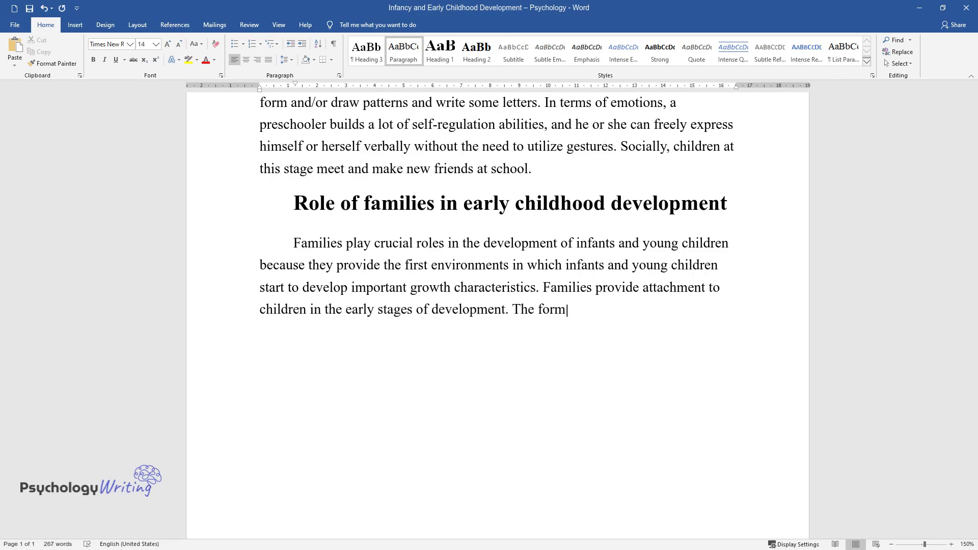
text( of attachment that is established between an infant and parents )
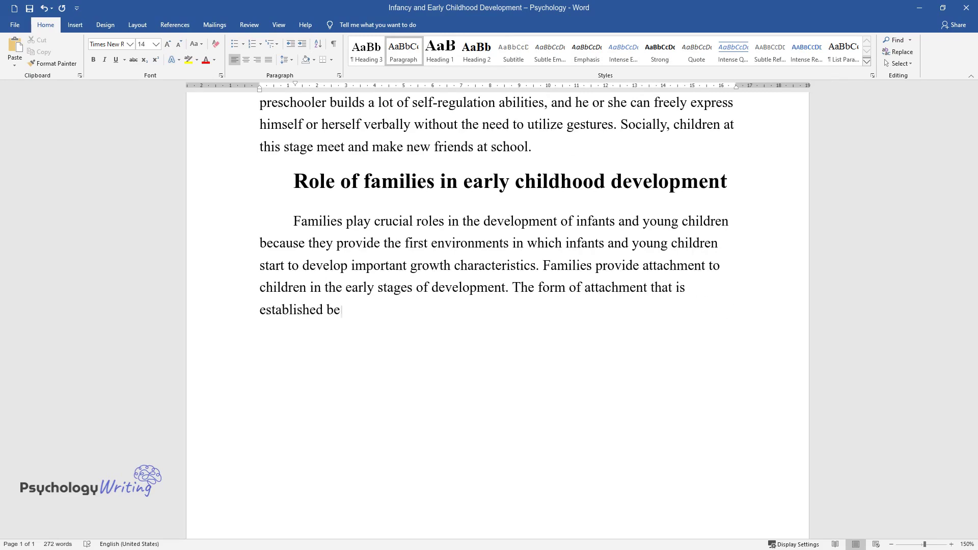
text(depends o)
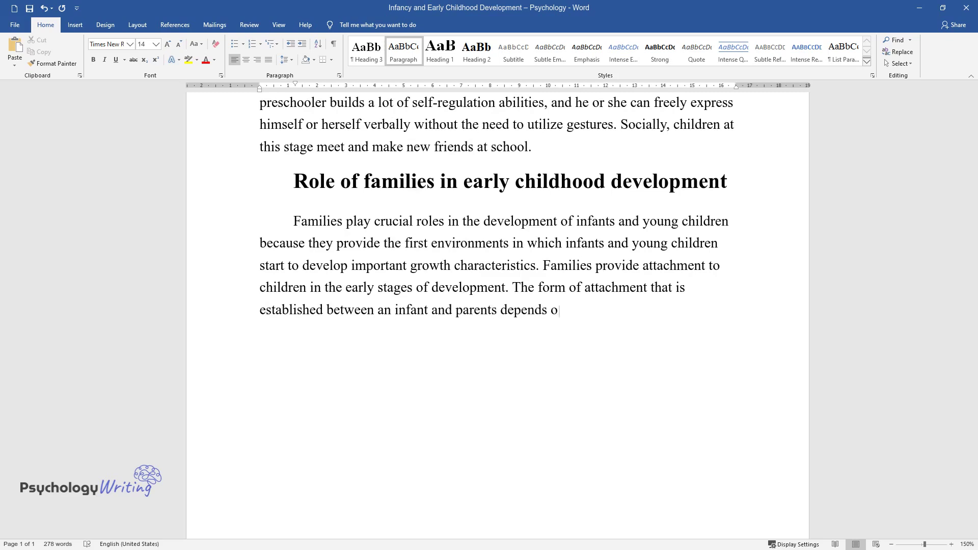
text(n the quality of interaction between parents and infants)
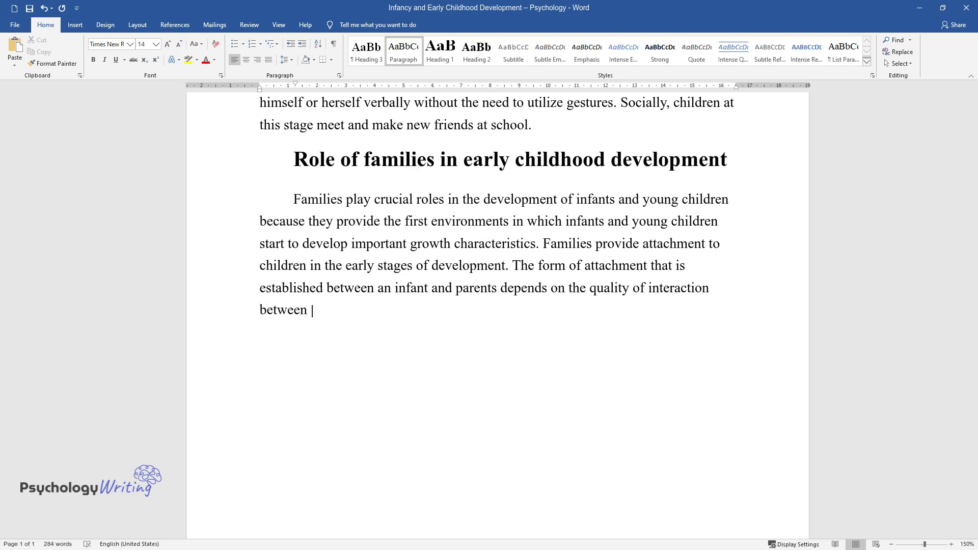
text( during the first )
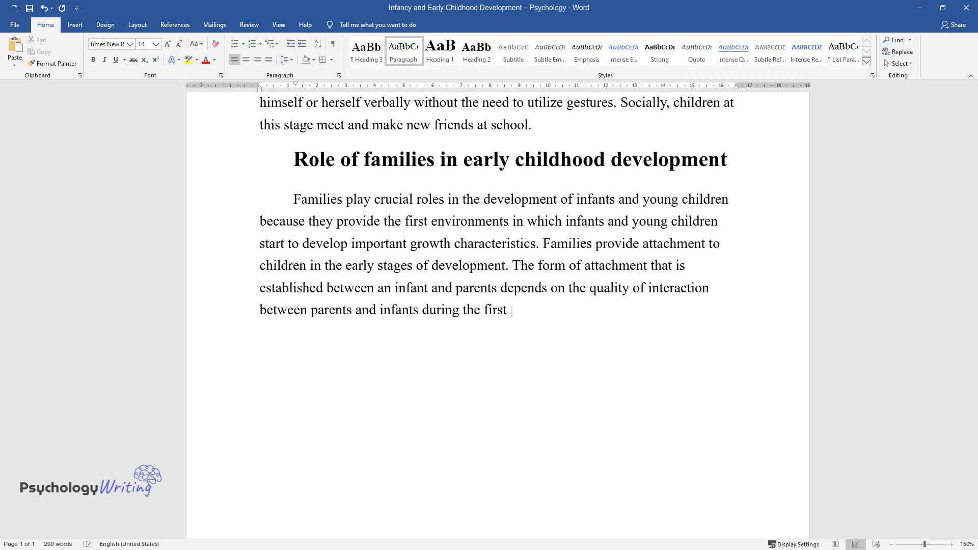
text(year of life.)
key(Return)
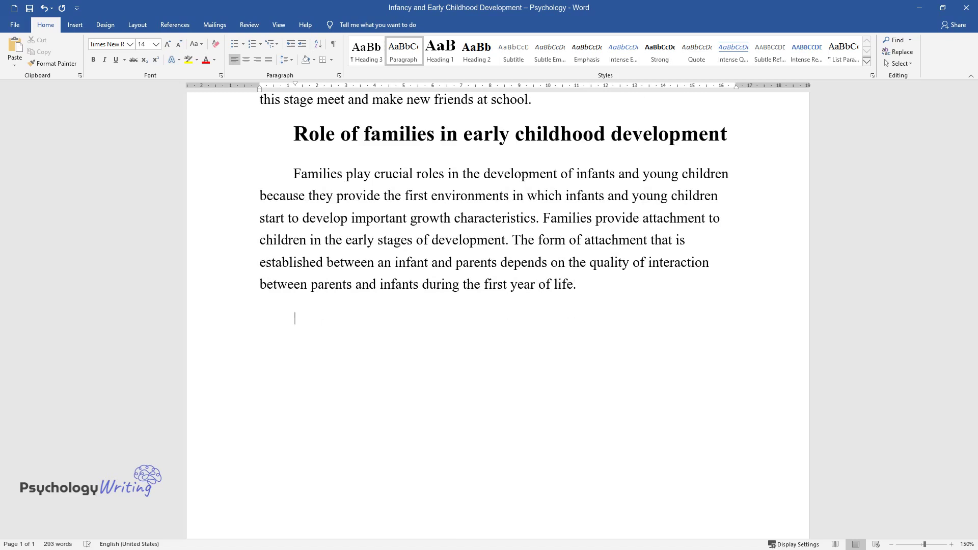
Complete the attachments paragraph, ending 'social, emotional and physical skills.', and begin a new paragraph.
text(Attachments greatly influence the )
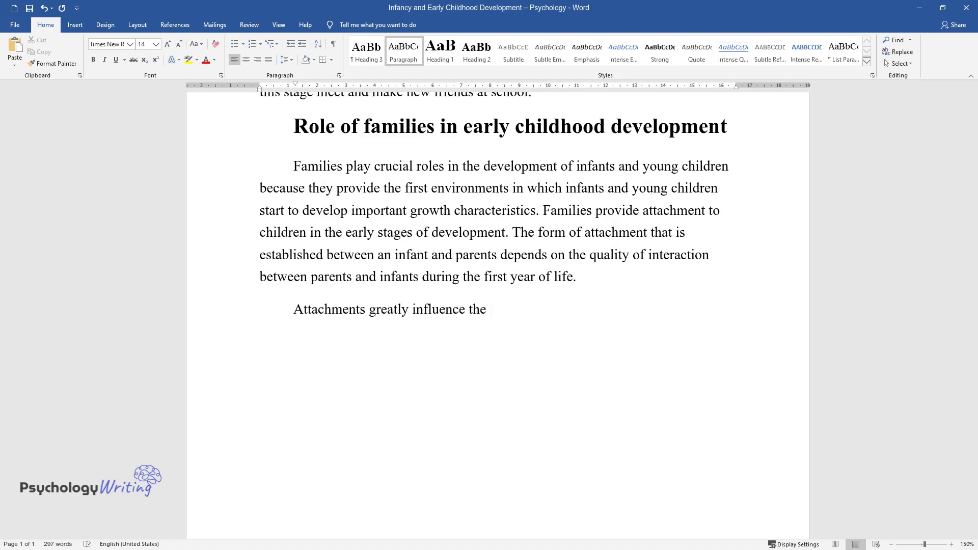
text(developmental path adopted by child)
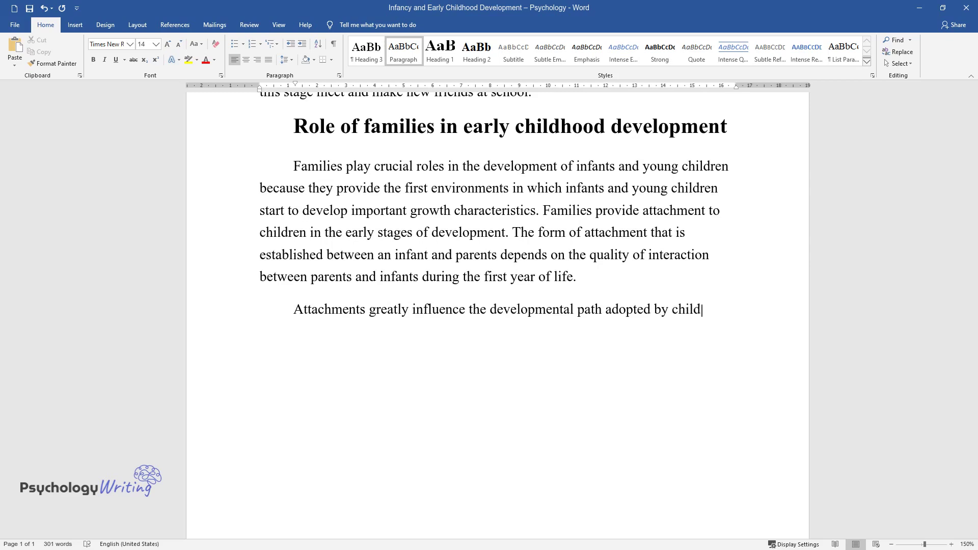
text(ren. For example, children who enjo)
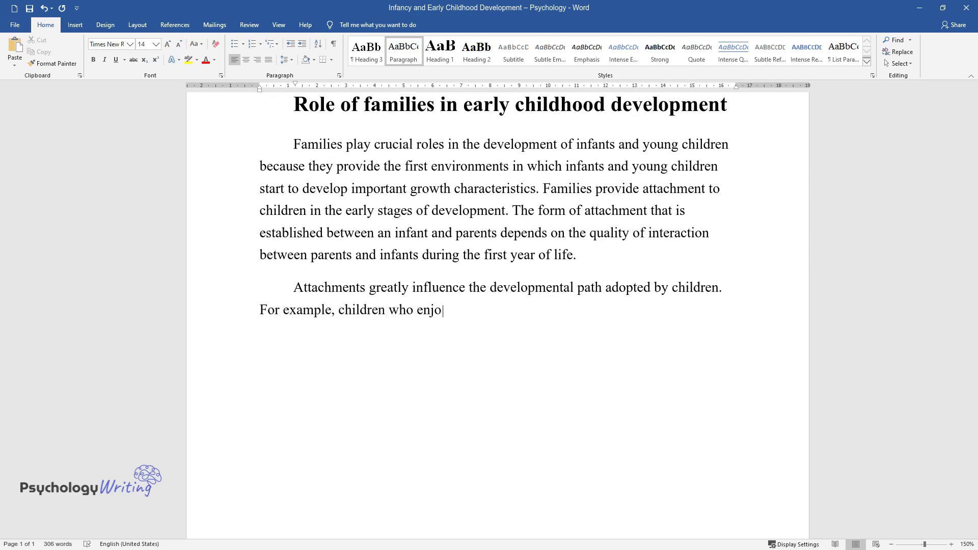
text(y secure attachments with their par)
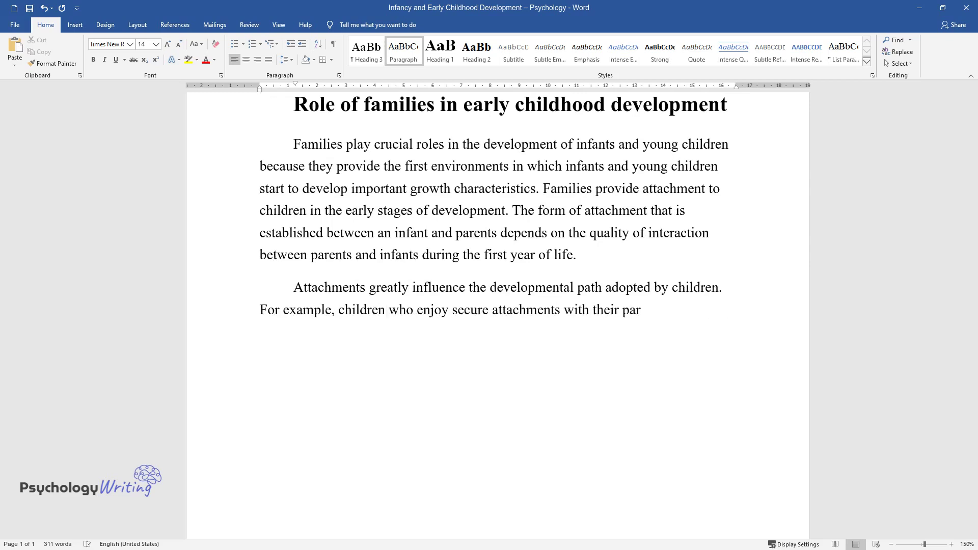
text(ents and/or caregivers during infan)
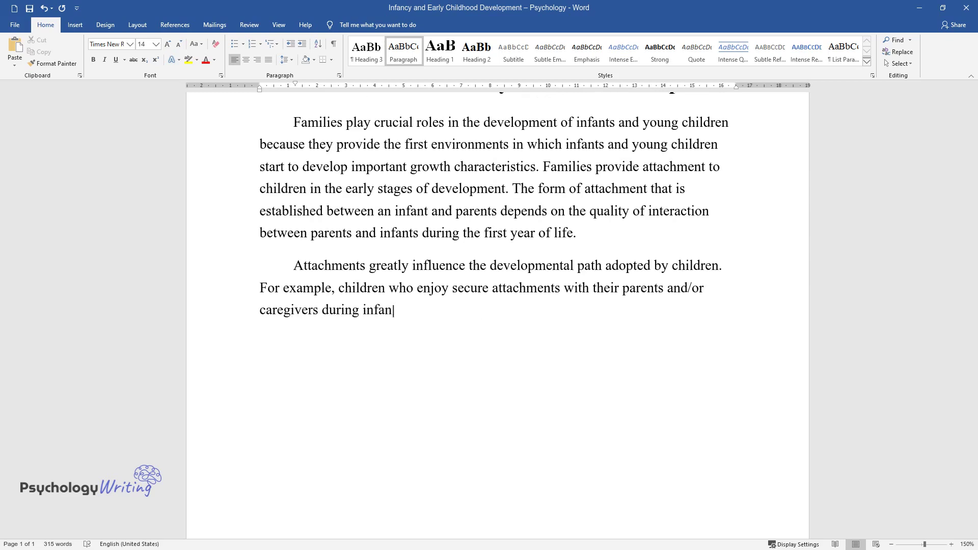
text(cy tend to be more competent, compl)
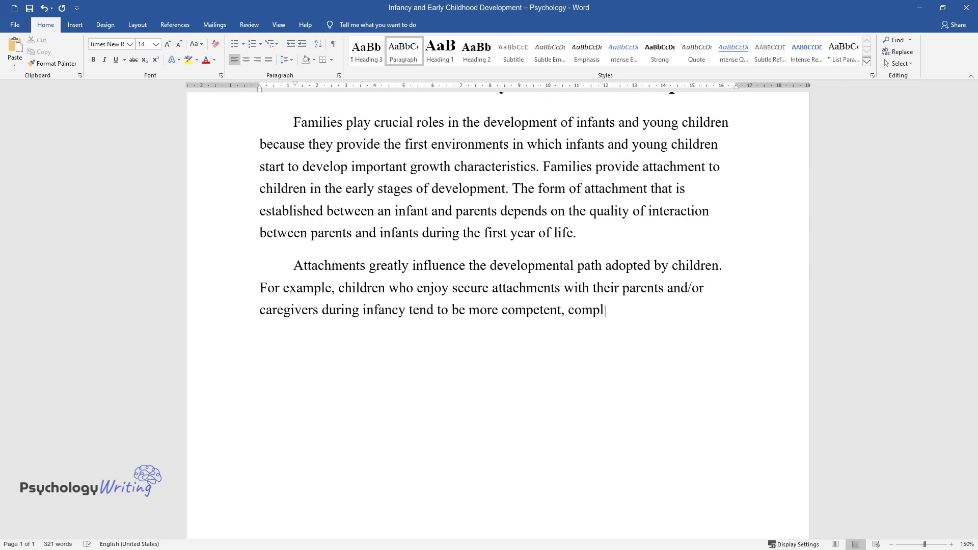
text(iant and empathetic than those who h)
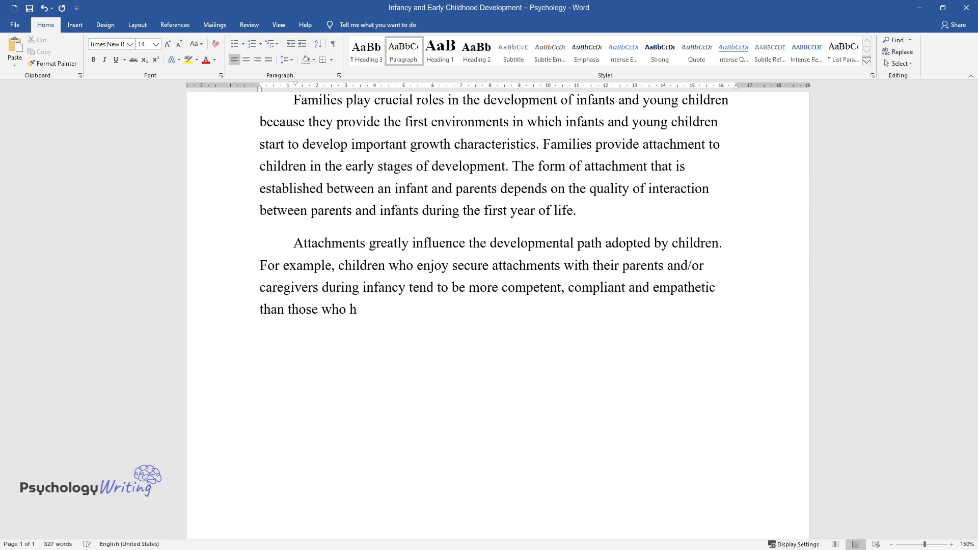
text(ave insecure attachments. Thus, chi)
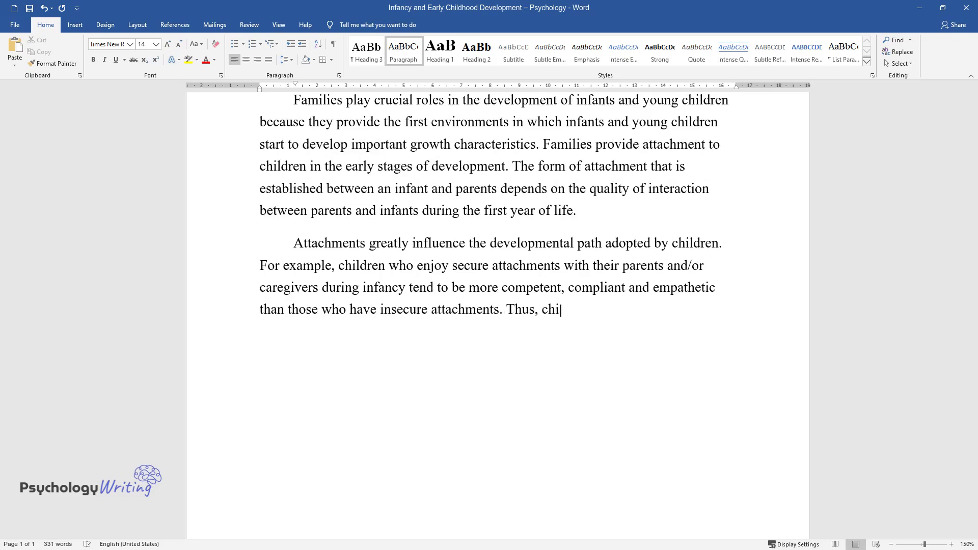
text(ldren who have experienced secure attachmen)
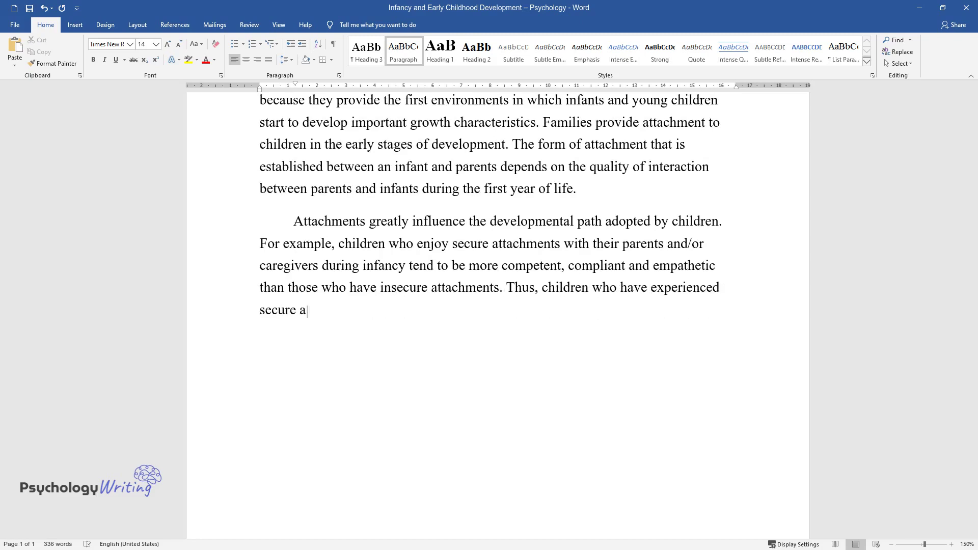
text(ts have better chances of g)
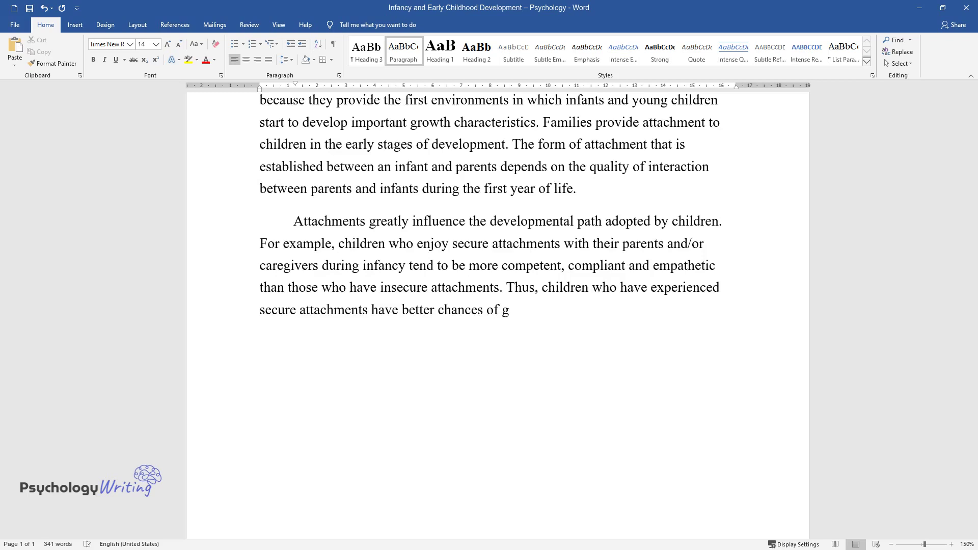
text(rowing well during early childhood )
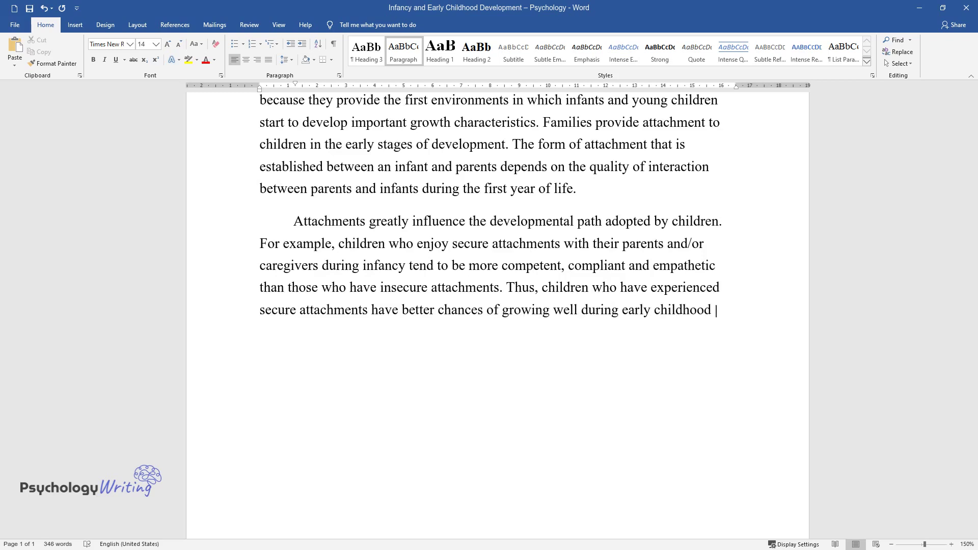
text(because they have the required soci)
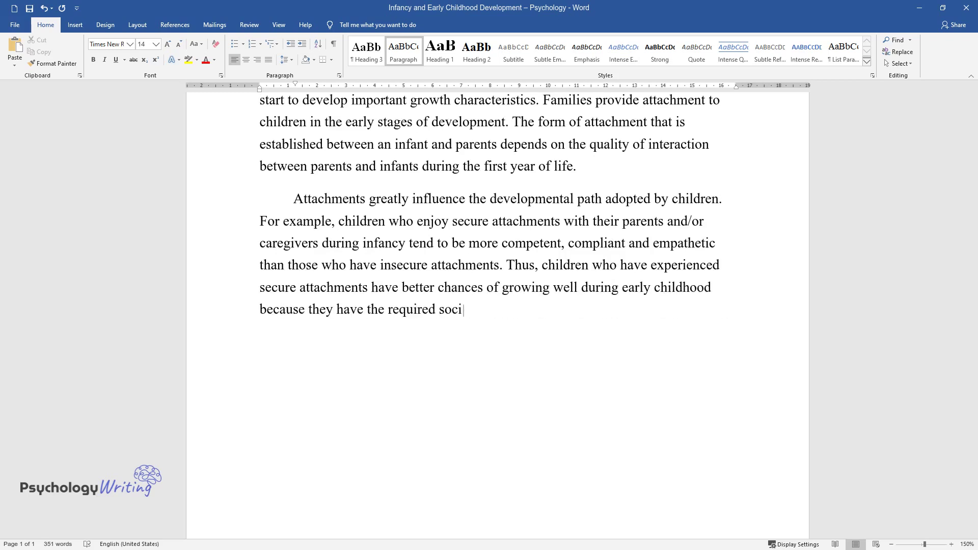
text(al, emotional and physical skills.)
key(Return)
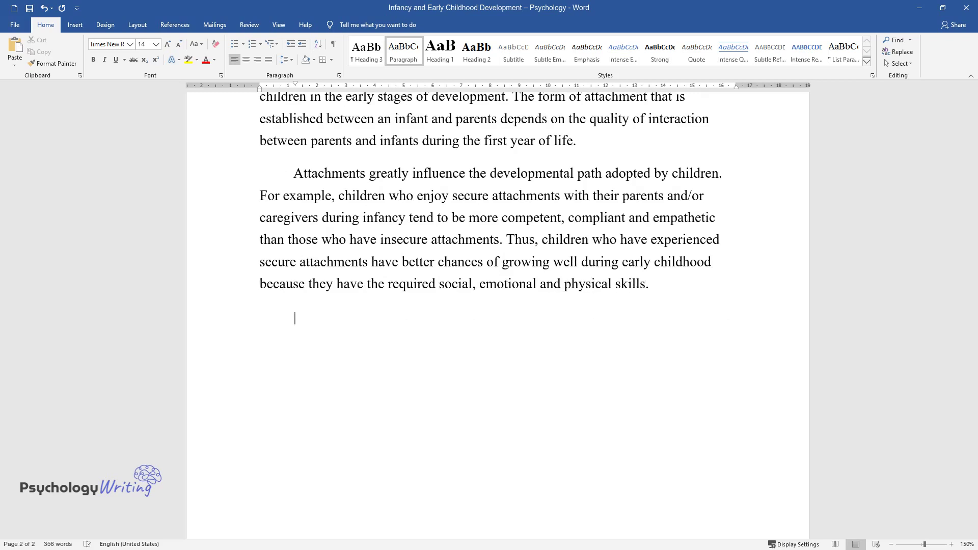
Type the paragraph on infants learning language from family, ending 'by imitating what they say.'.
text(Families impact the)
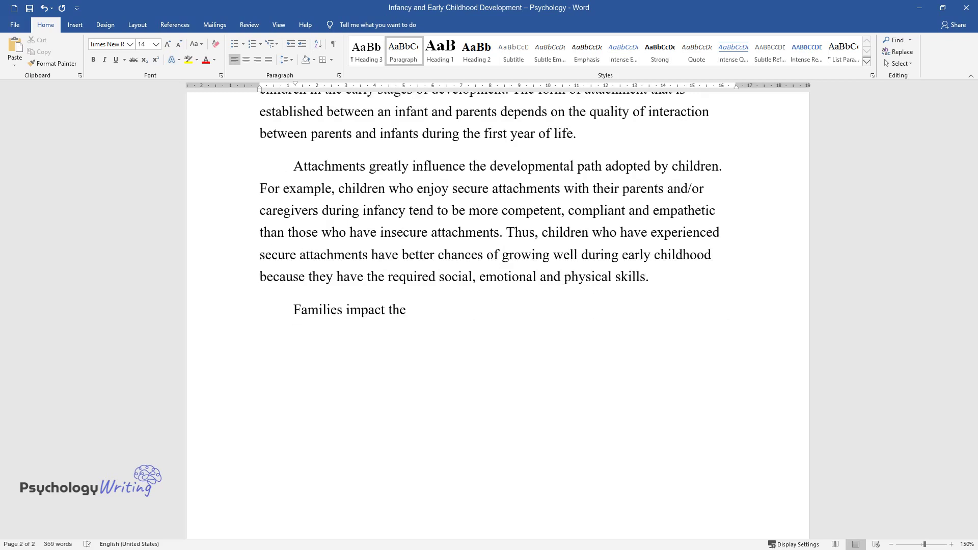
text( process of developing language by)
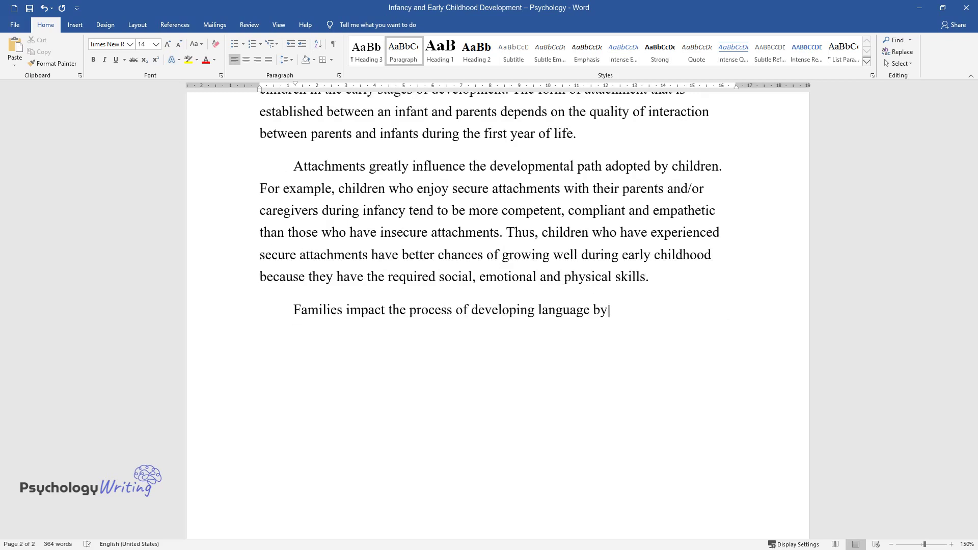
text( infants and young children. Infan)
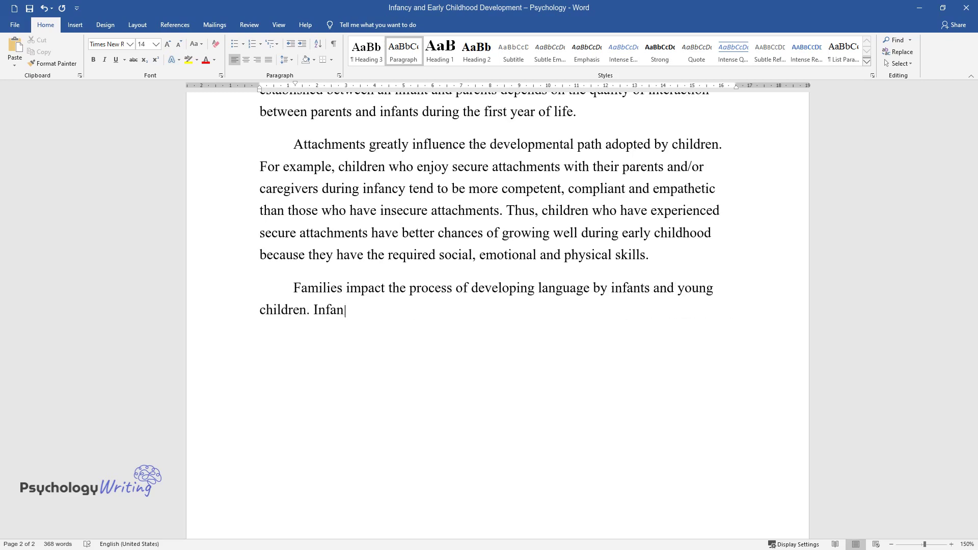
text(ts and toddlers have been shown to)
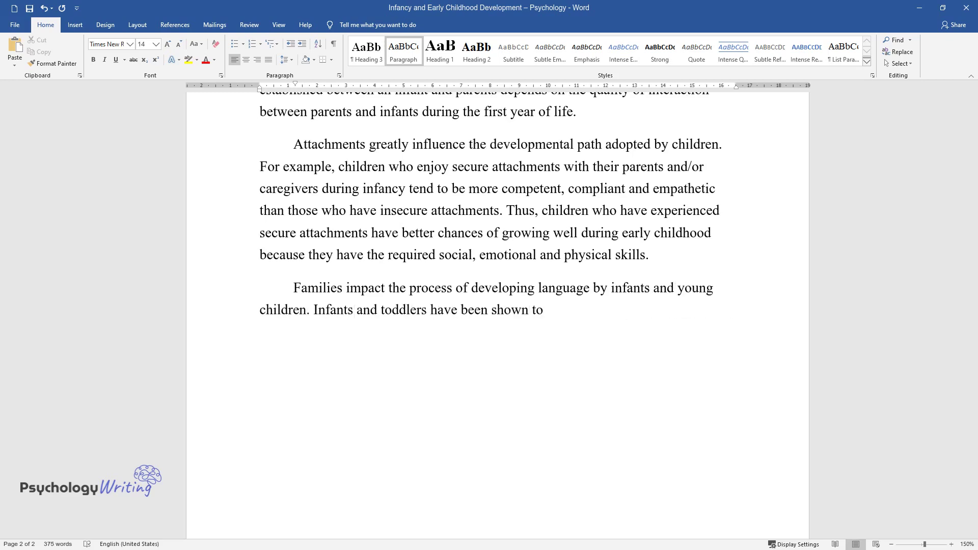
text( spend most of their time with parents, siblings a)
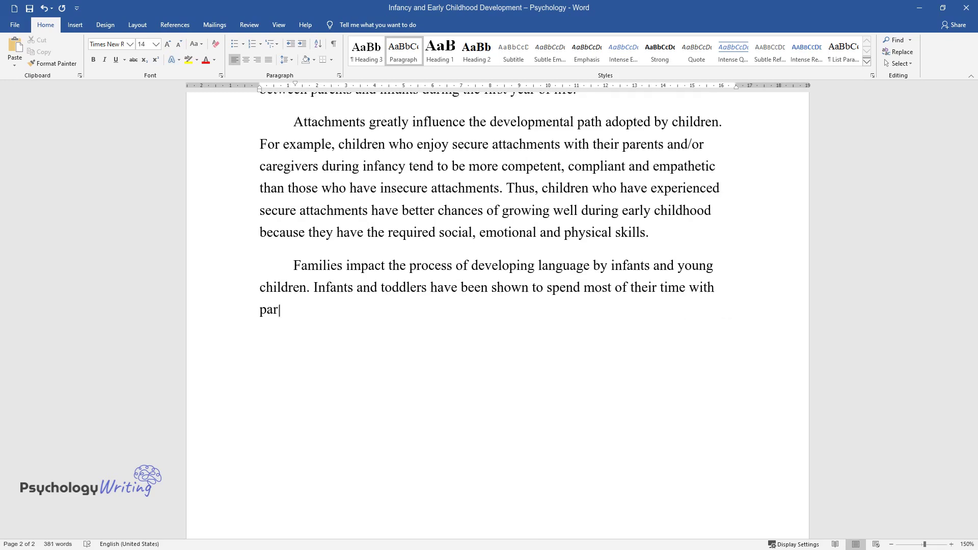
text(nd other members )
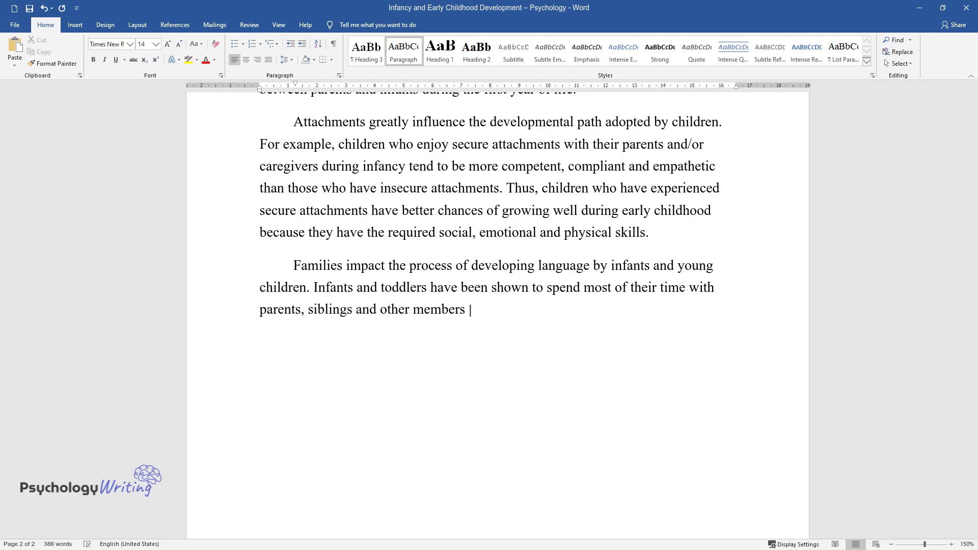
text(of the extended family. They learn)
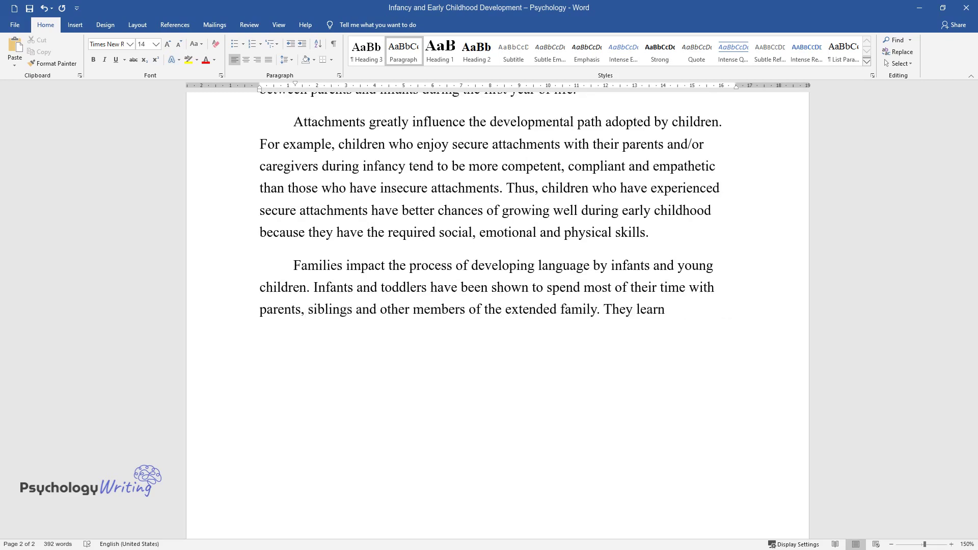
text( languages from family members by i)
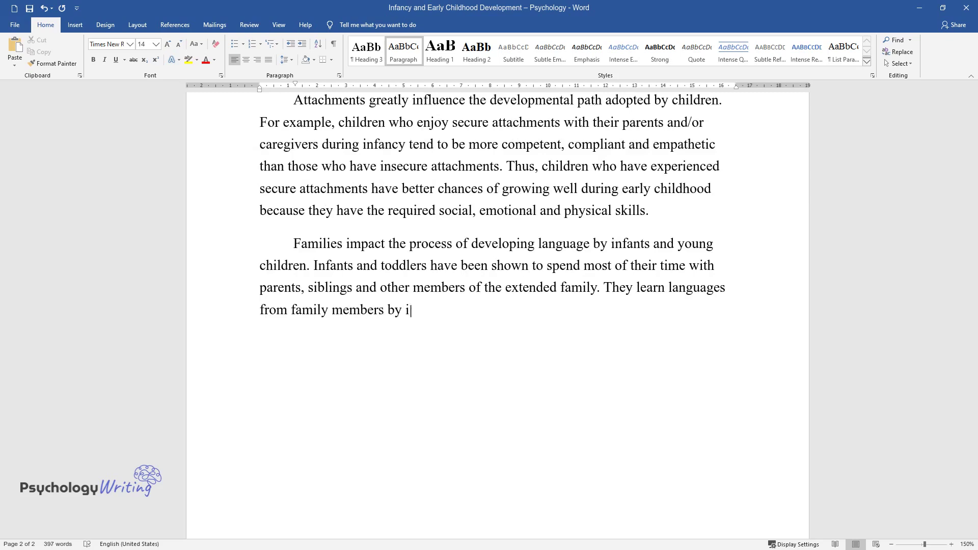
text(mitating what they say.)
key(Return)
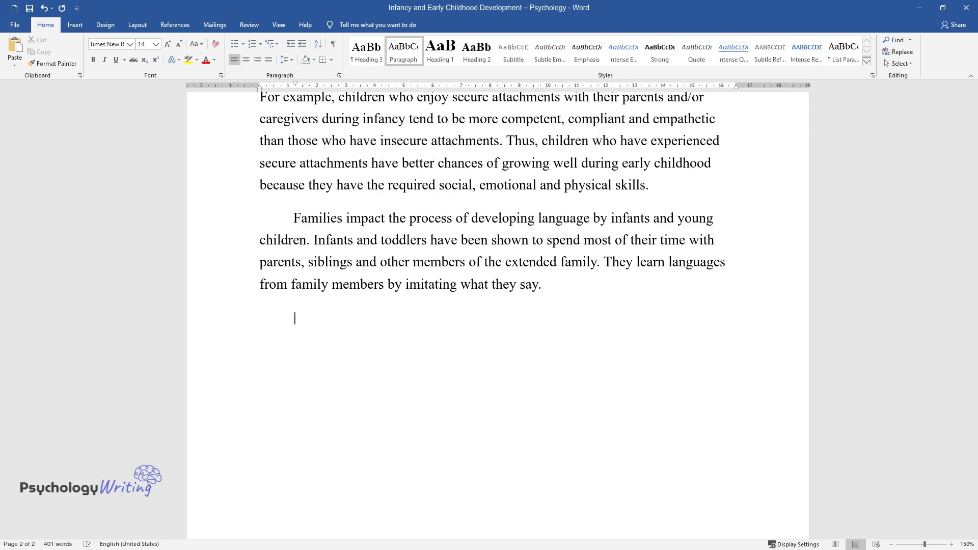
Type the moral-development paragraph starting 'Families are crucial in shaping...', including the beggar example.
text(Families are crucial in)
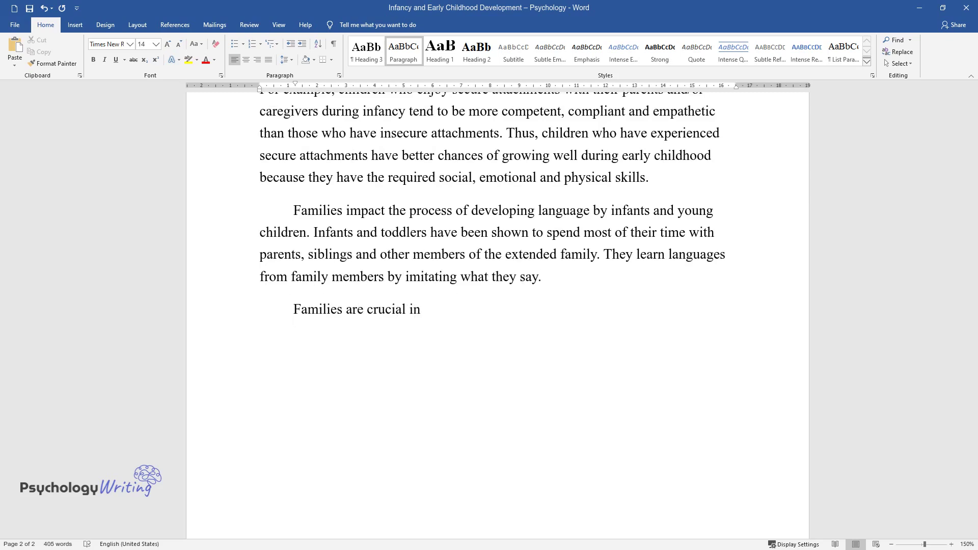
text( shaping the moral development of inf)
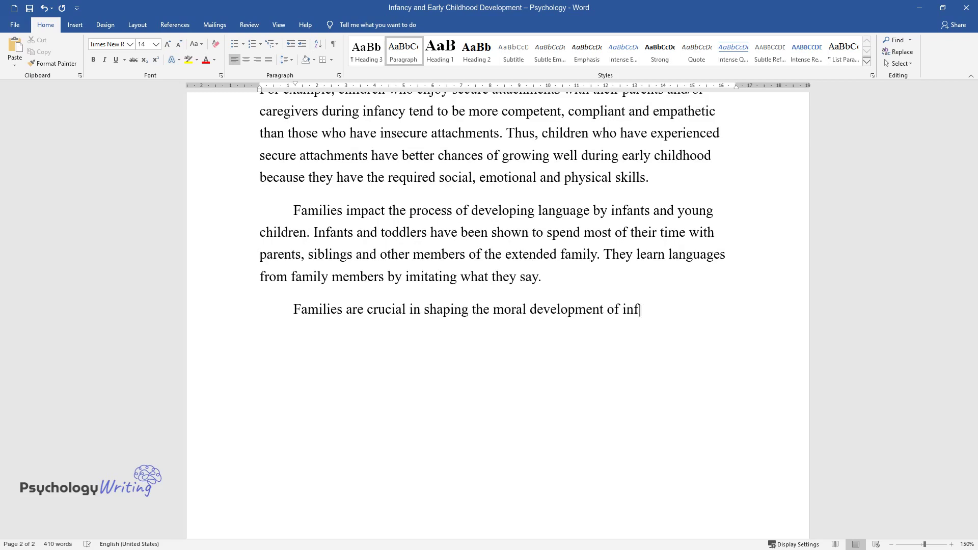
text(ants and young children. Children mi)
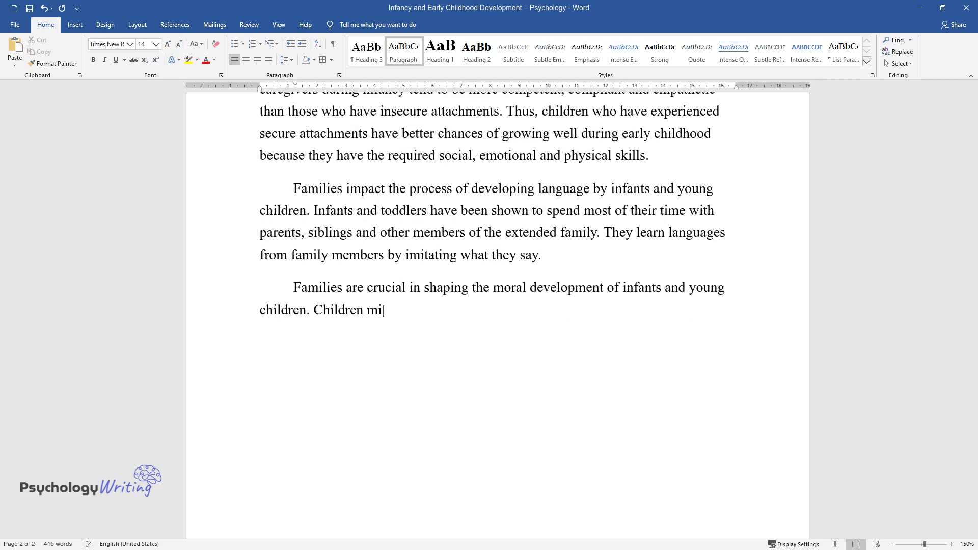
text(mic what they see their family member)
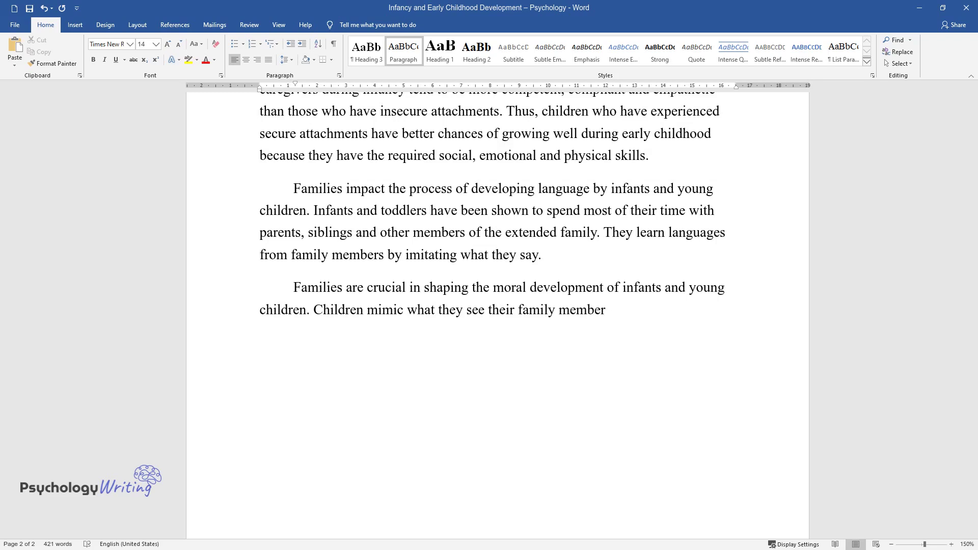
text(s do. For example, if they see their family m)
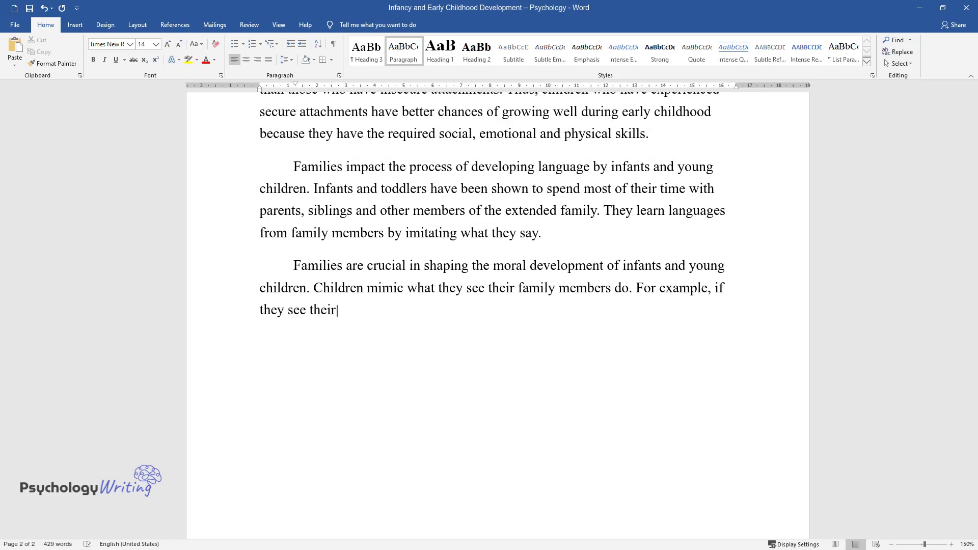
text(embers helping a beggar on )
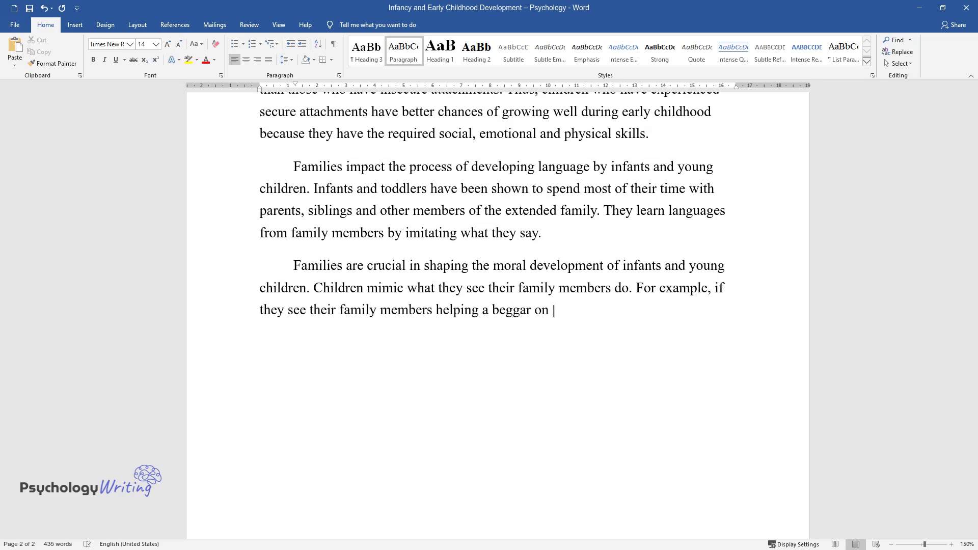
text(the street with some money, then they)
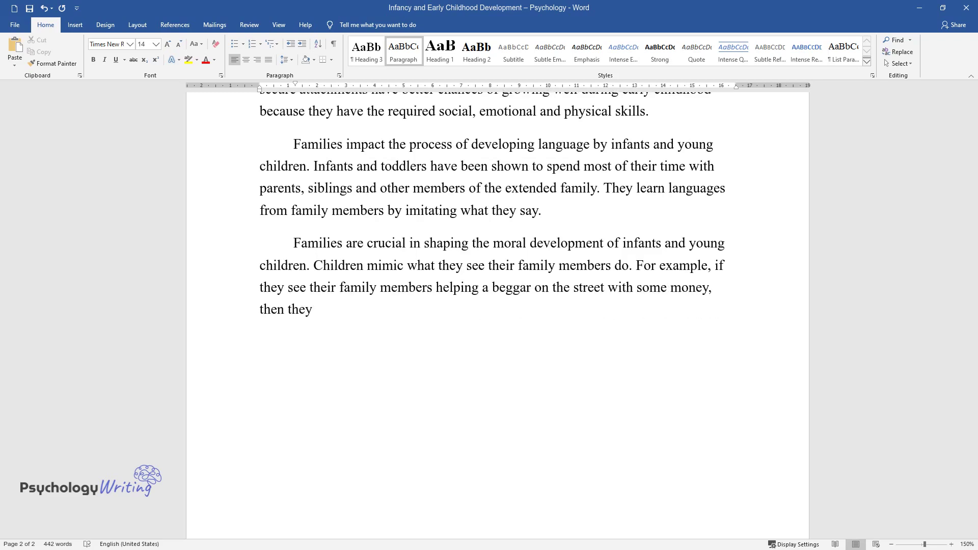
text( would also mimic their actions by t)
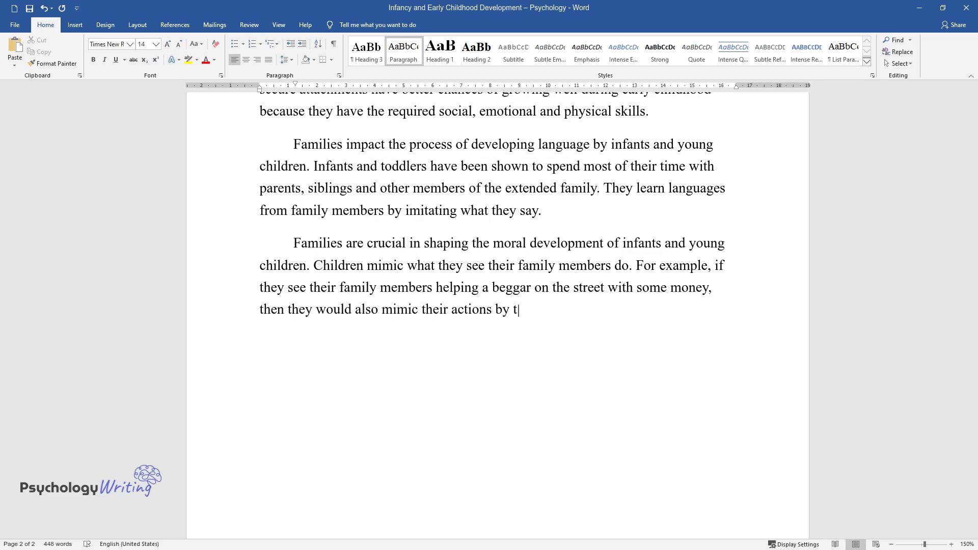
text(rying to give the beggar something. T)
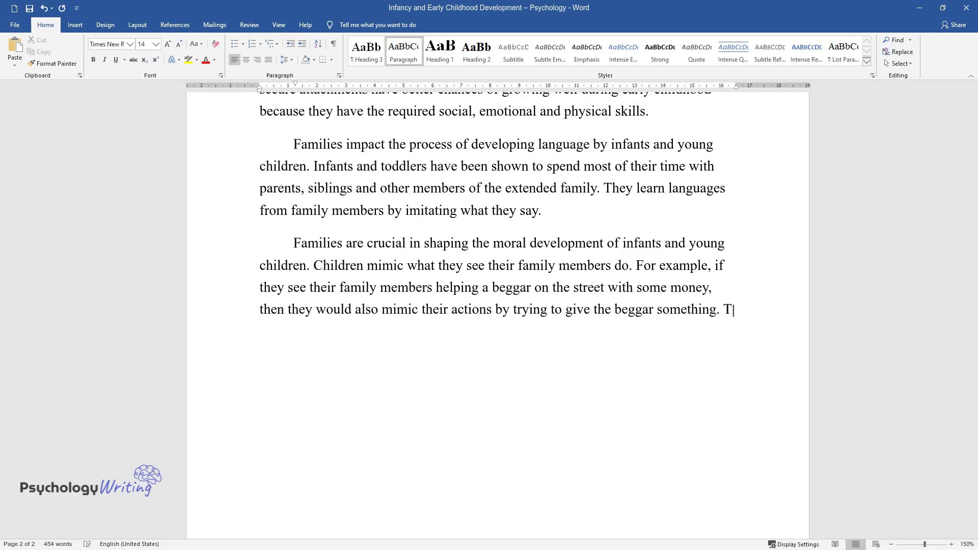
text(hus, moral development is determined)
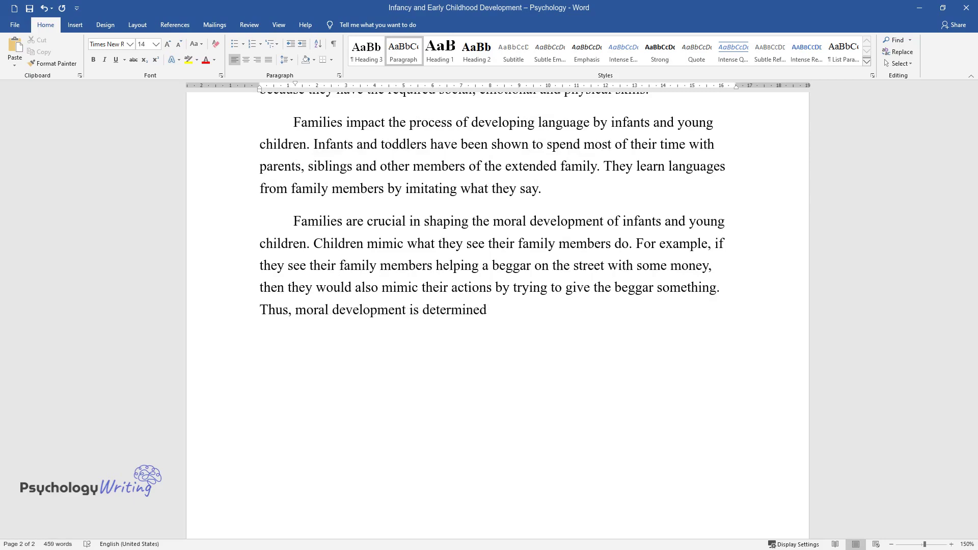
text( by the actions of persons staying w)
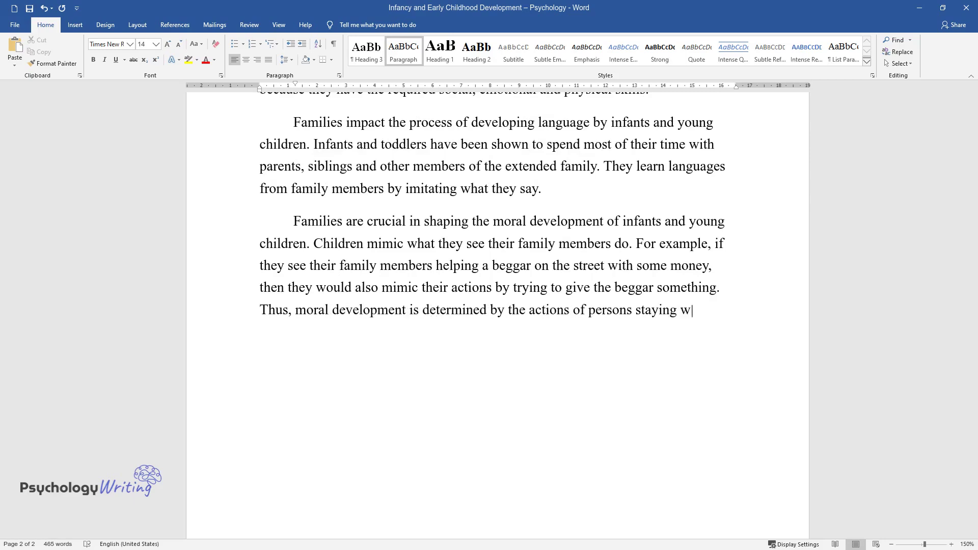
text(ith infants and young children. )
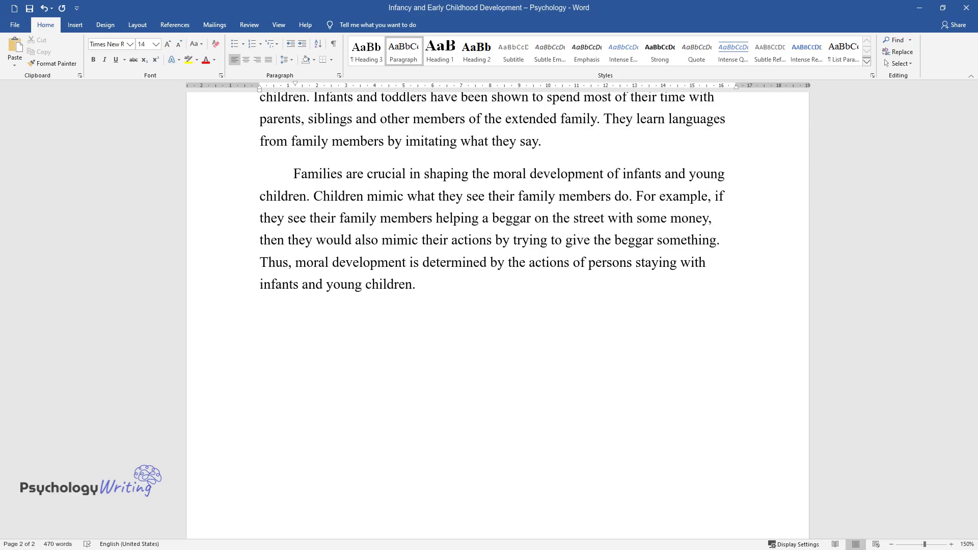
text(Gender developme)
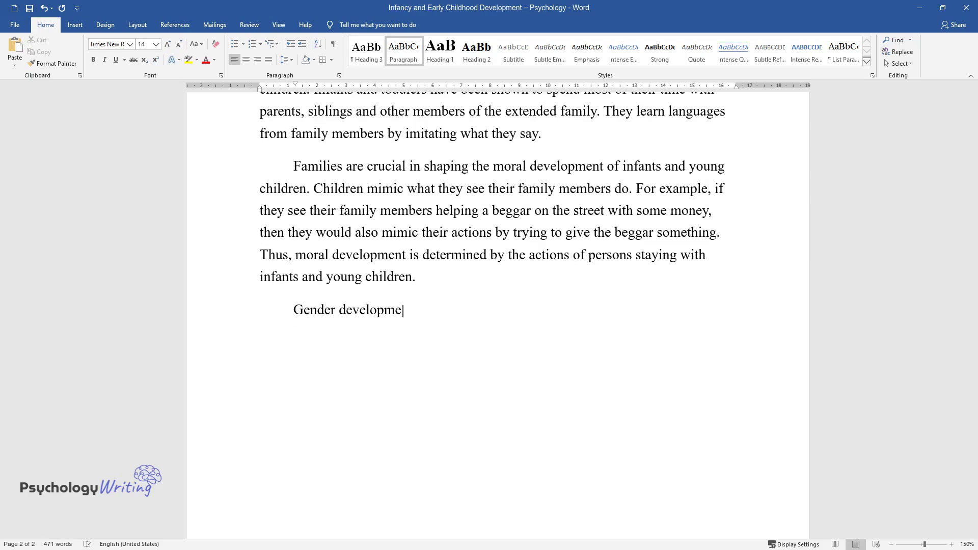
Finish the gender-development paragraph ending 'males play soccer.' and start a new heading line.
text(nt of children is shaped by their )
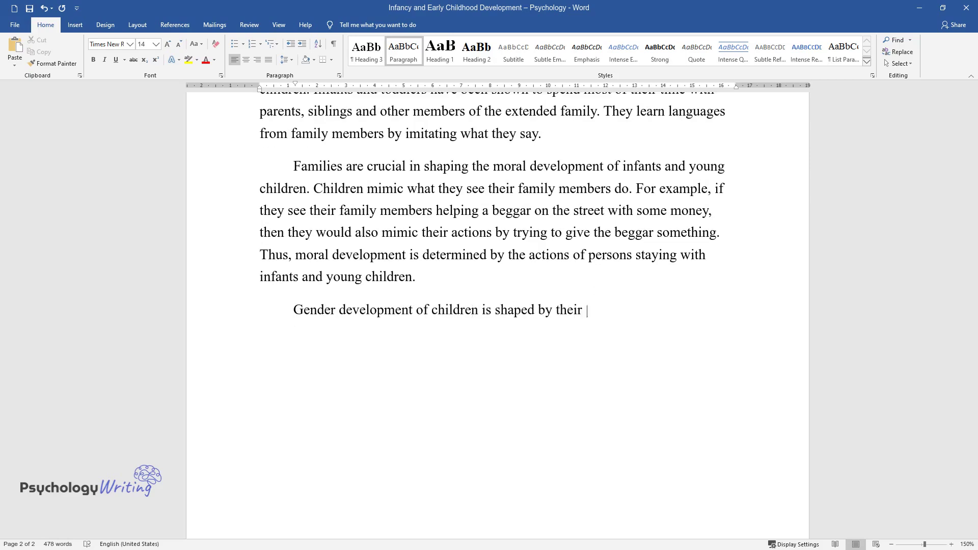
text(families. Through gender developmen)
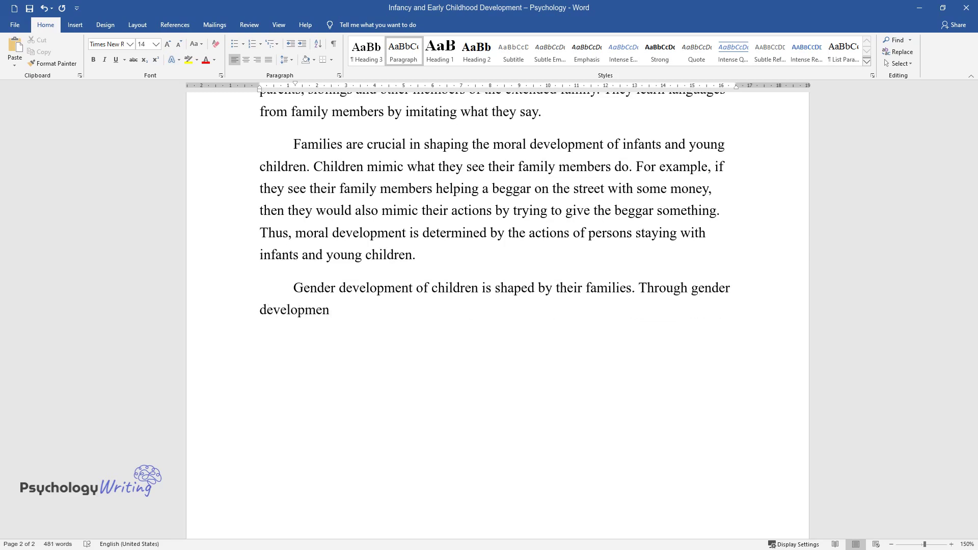
text(t, children are able to associate )
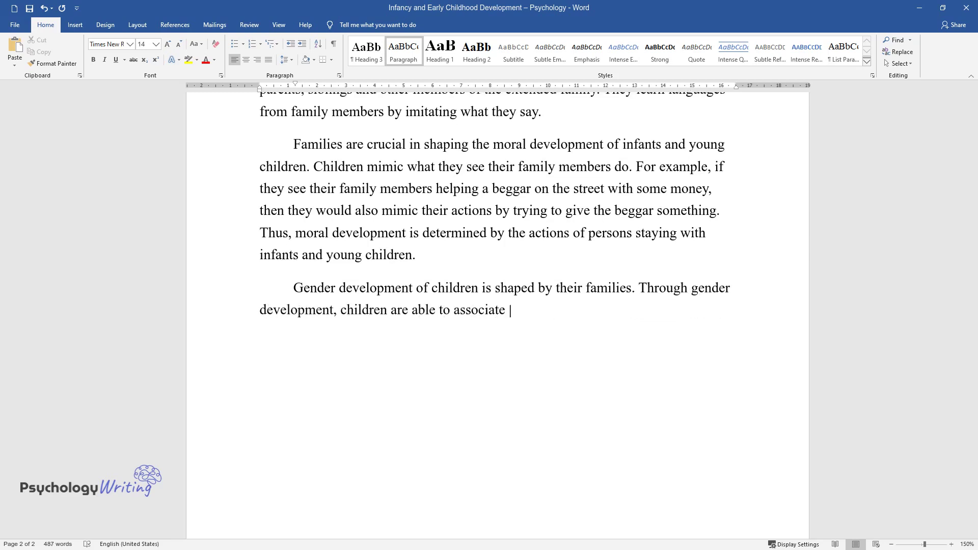
text(more with one gender. Basically, yo)
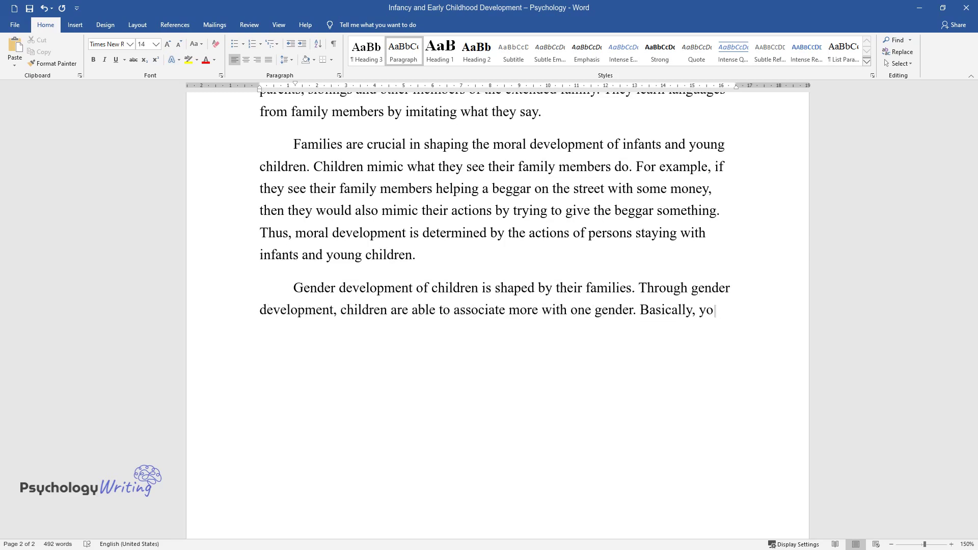
text(ung girls identify being female wh)
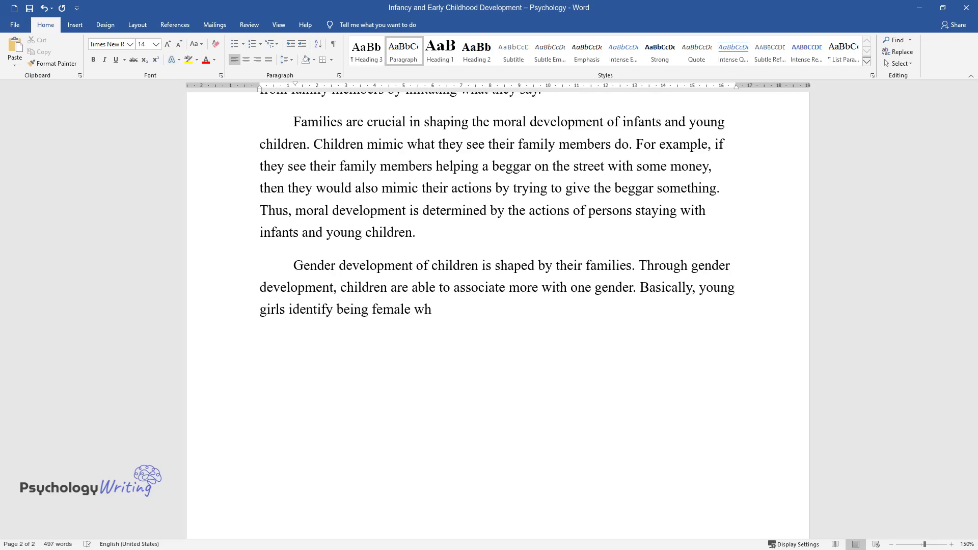
text(ile young boys recognize being male)
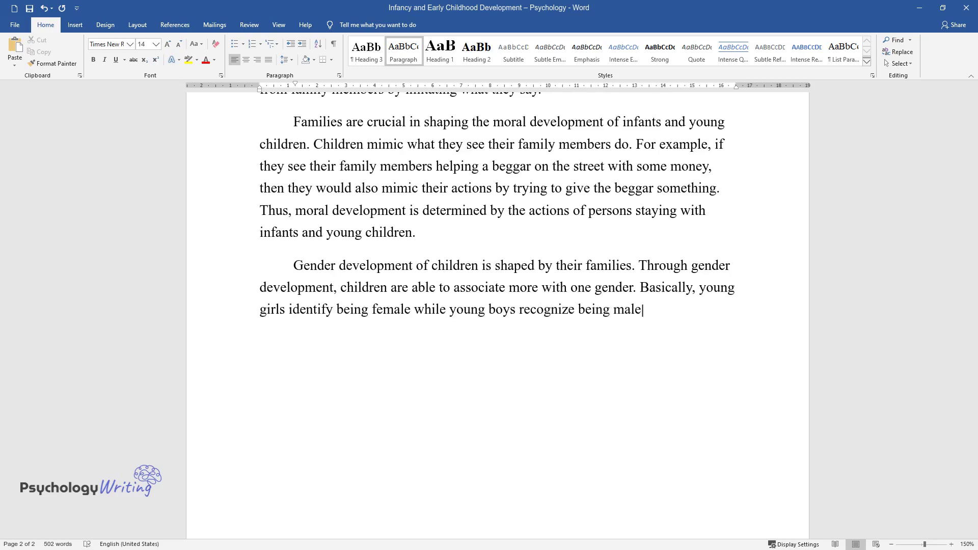
text(. As part of gender development, y)
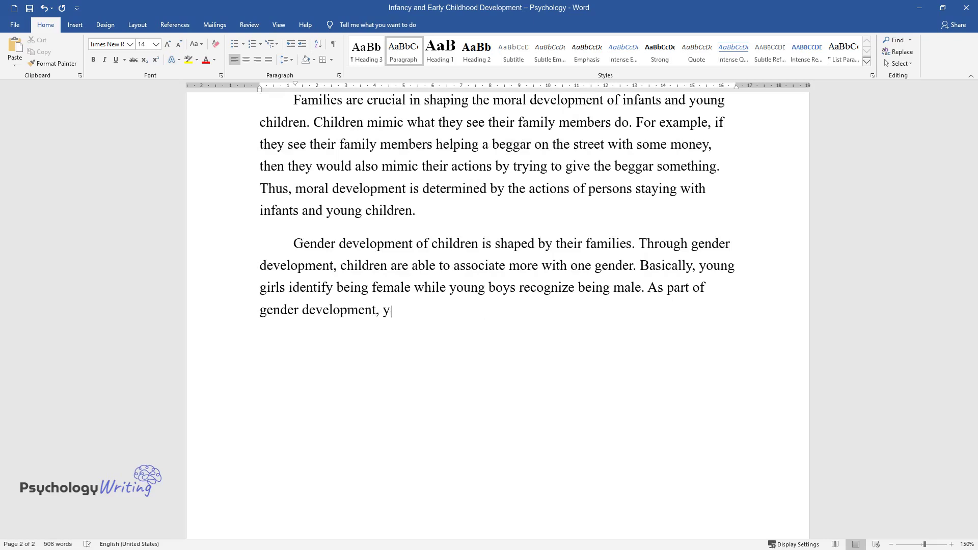
text(oung children learn from family me)
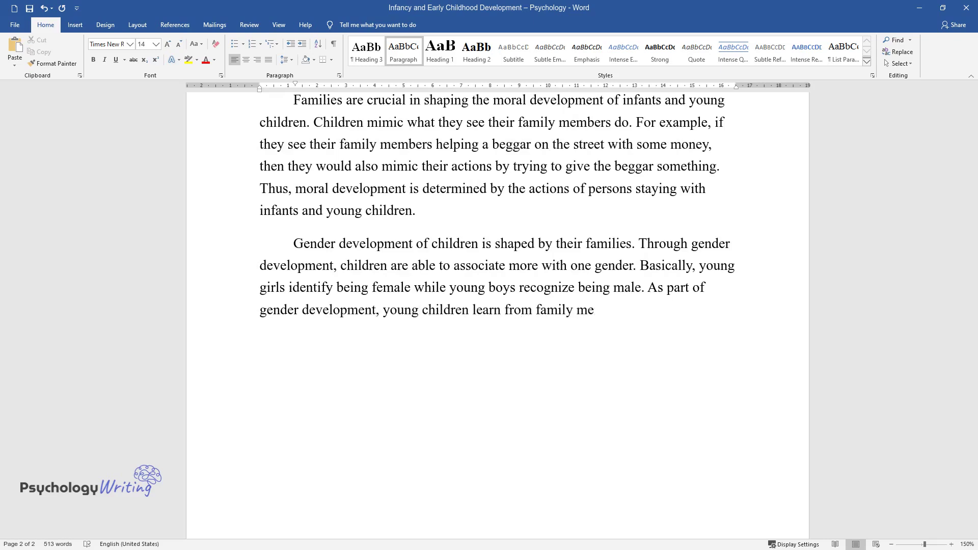
text(mbers what is expected of one's gen)
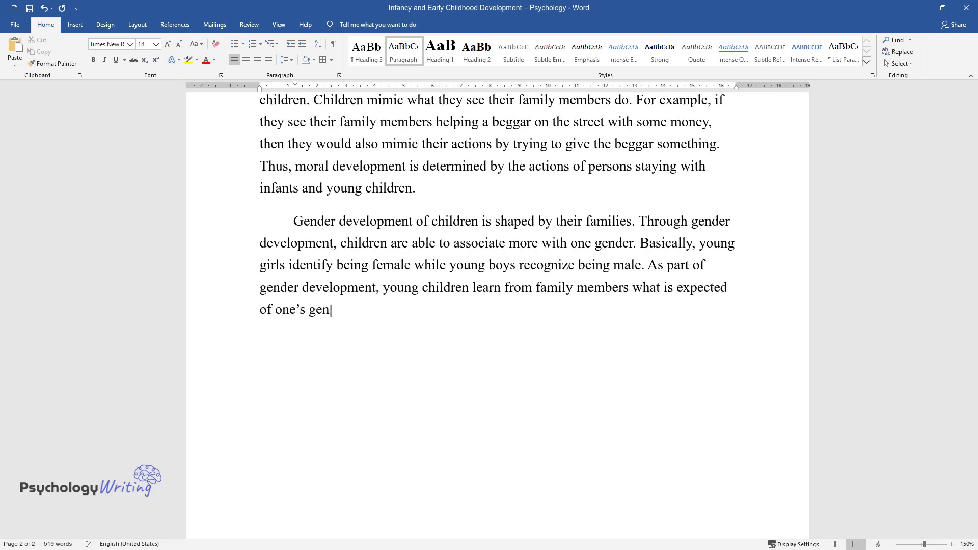
text(der. For example, young girls coul)
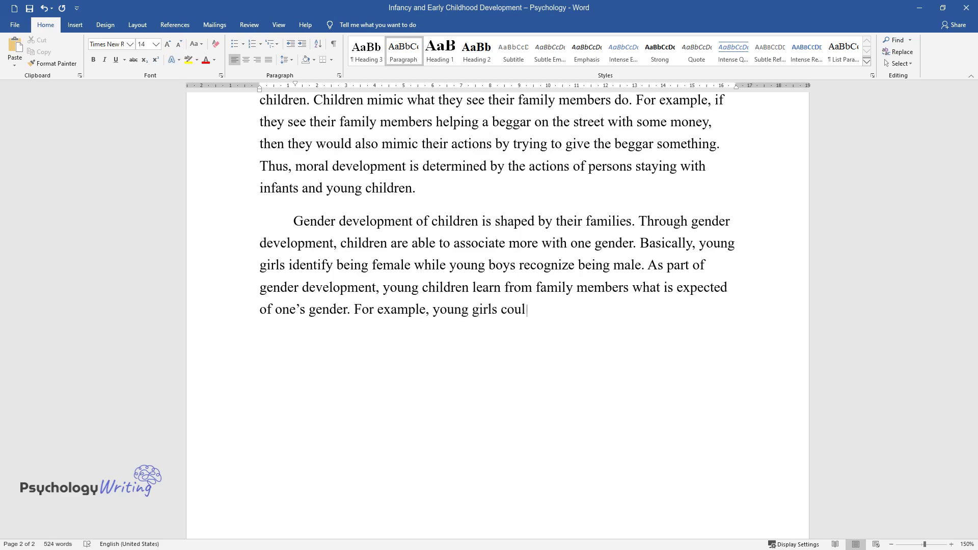
text(d learn from their mothers that fem)
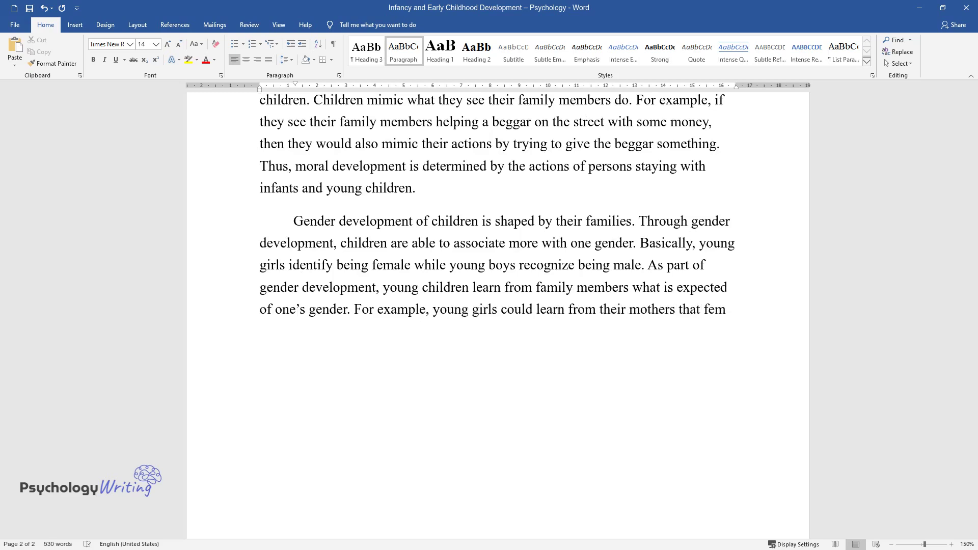
text(ales should wear dresses while you)
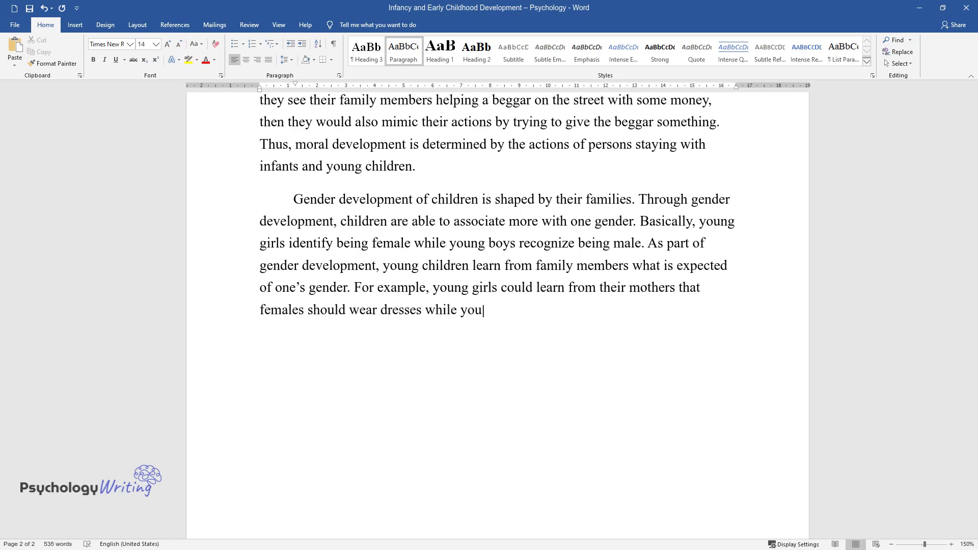
text(ng boys could learn from their fath)
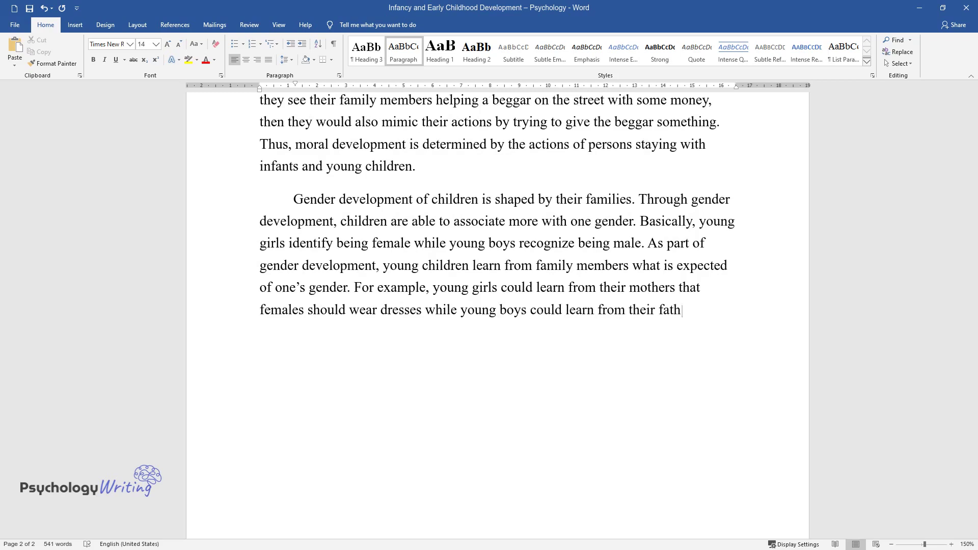
text(ers that males play soccer.)
key(Return)
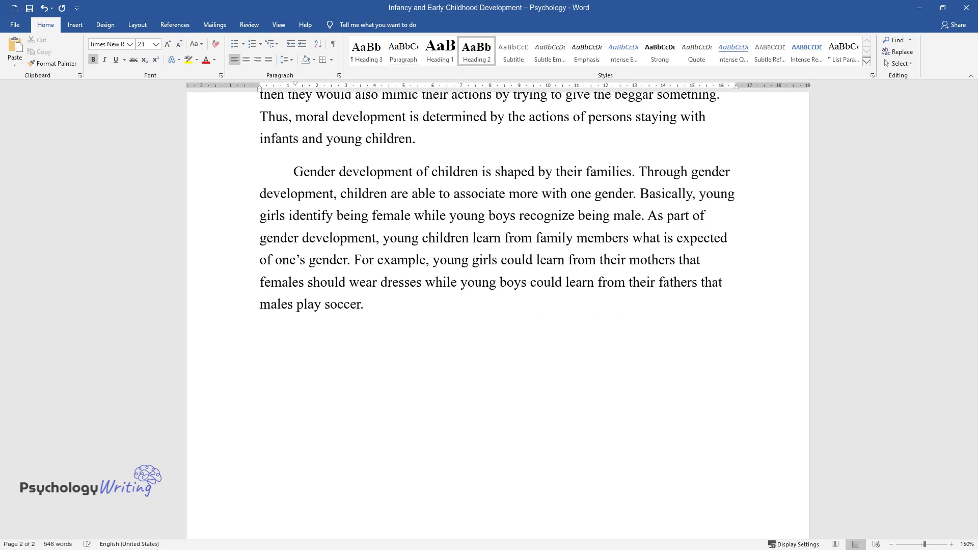
Add the 'Parenting Styles' heading, the four-styles authoritative paragraph, and begin the second-style paragraph.
text(Parenting Styles)
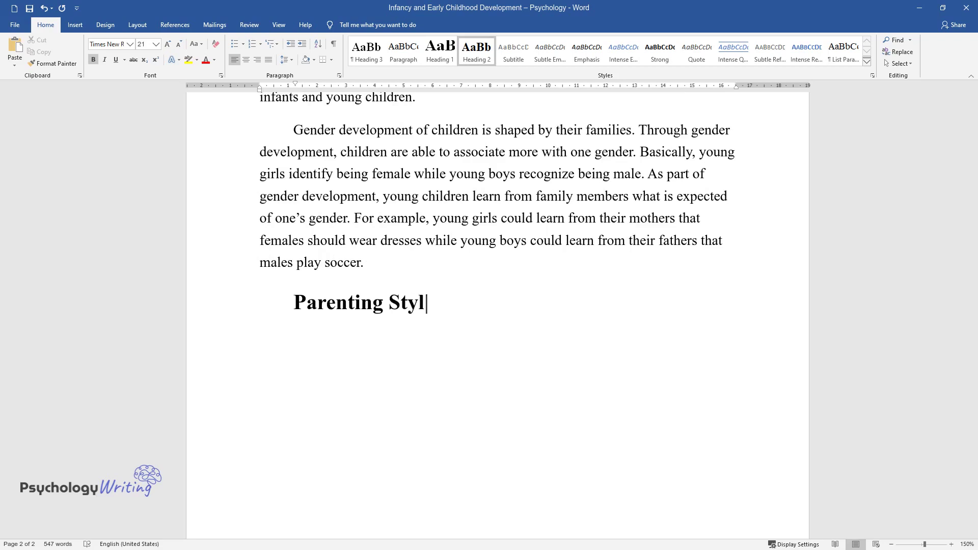
key(Return)
text(There are fo)
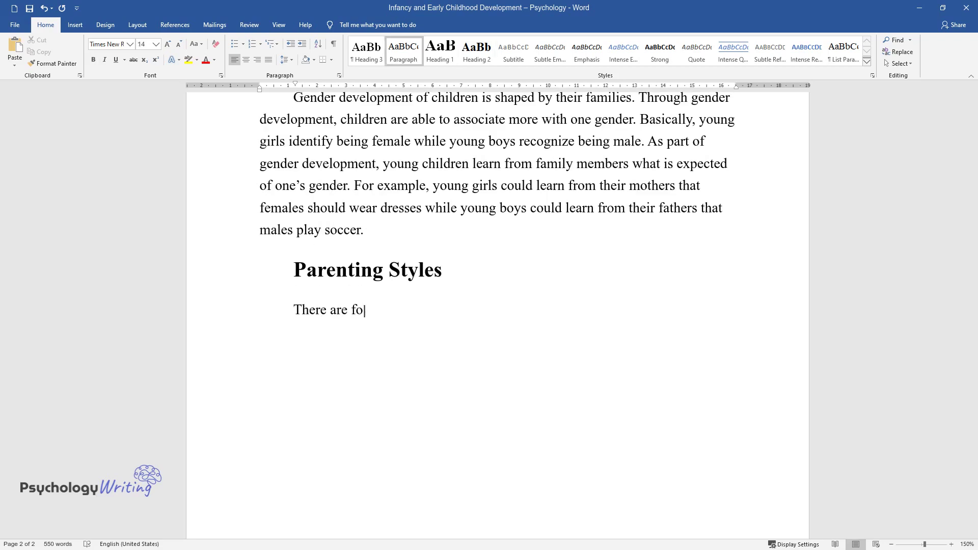
text(ur main parenting styles. The fir)
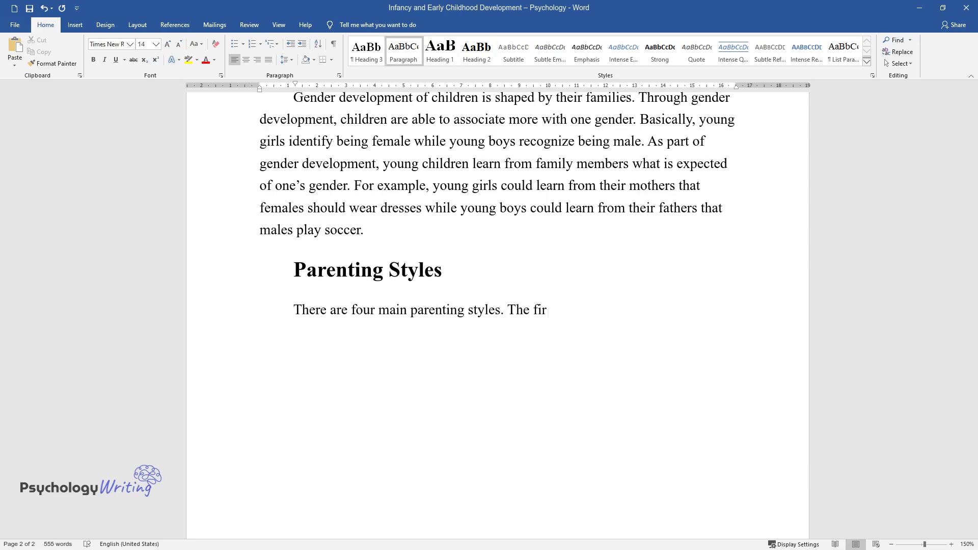
text(st style is authoritative where p)
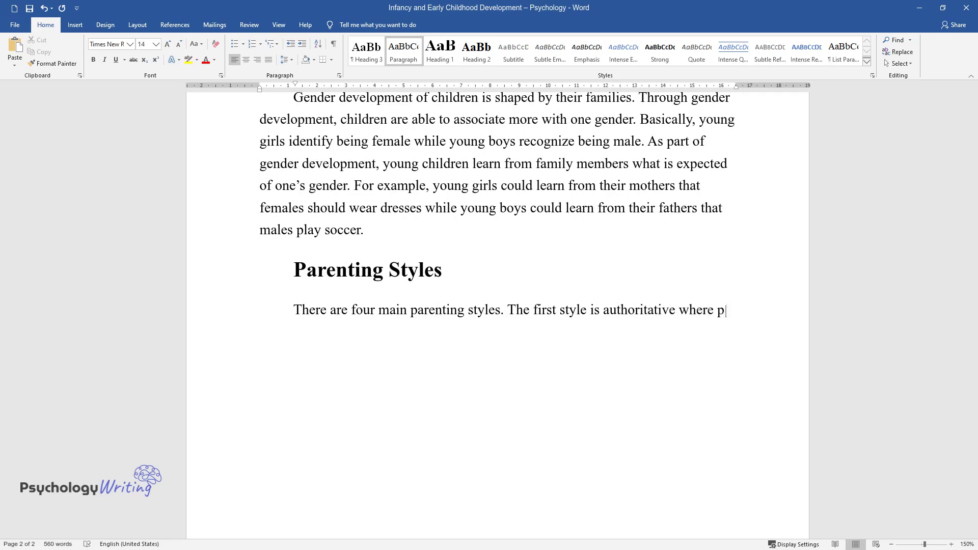
text(arents demand that their children )
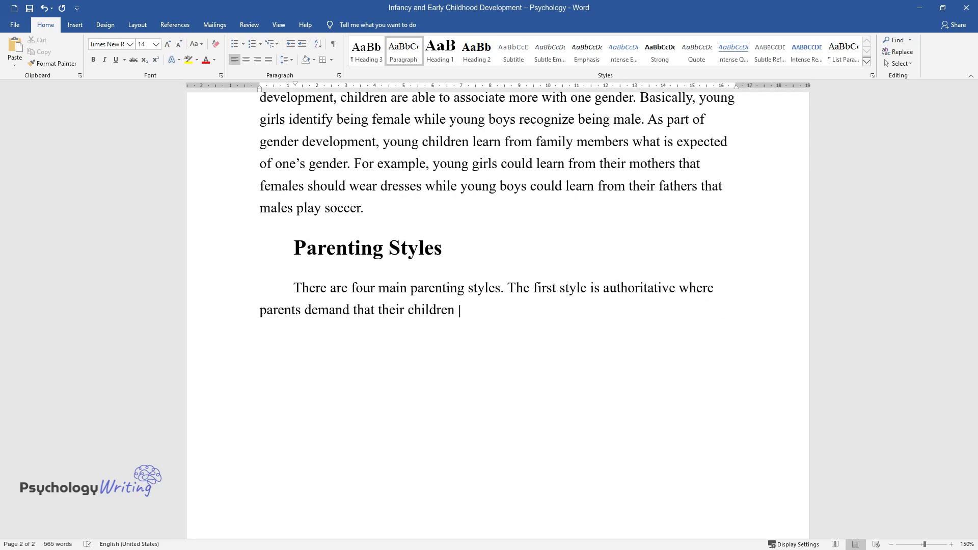
text(follow specified ways of behavior)
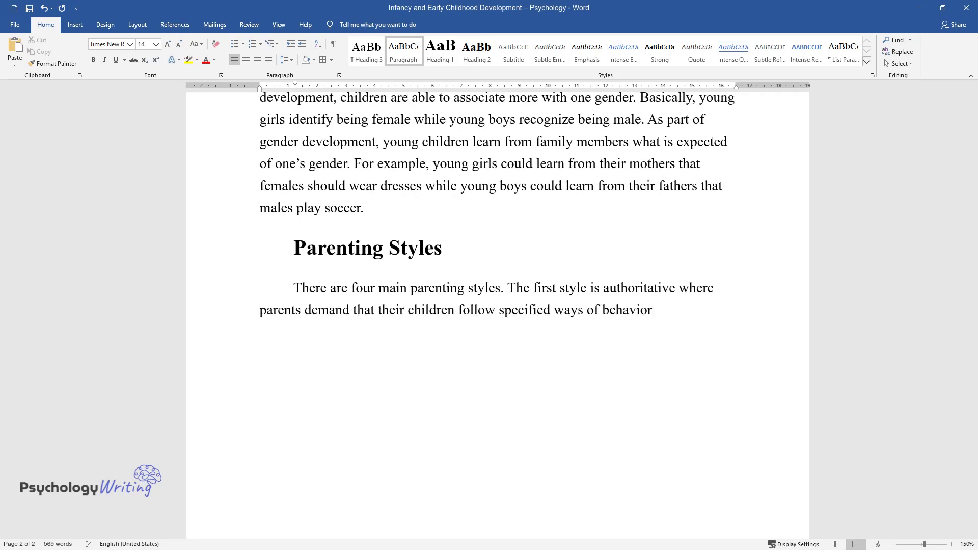
text(. These parents make regular follow ups on)
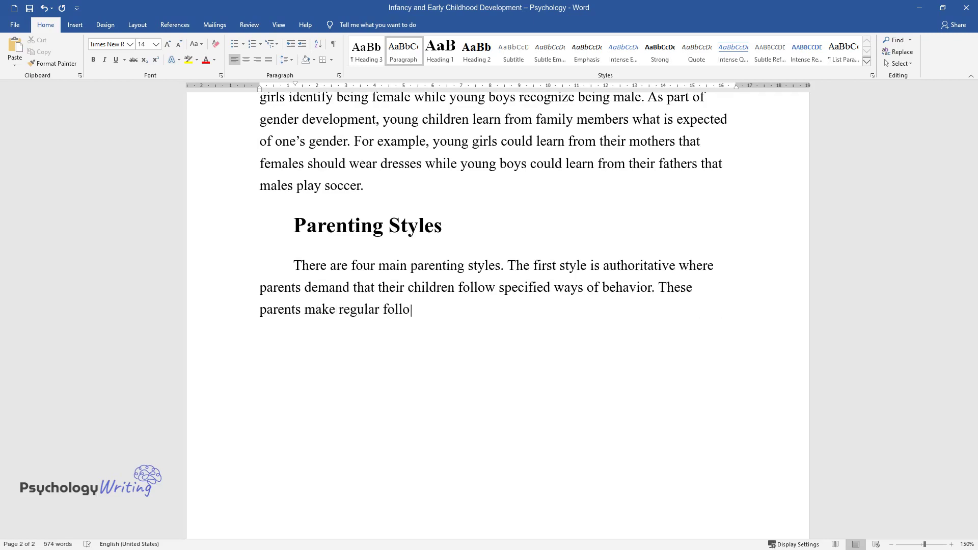
text( their children's academi)
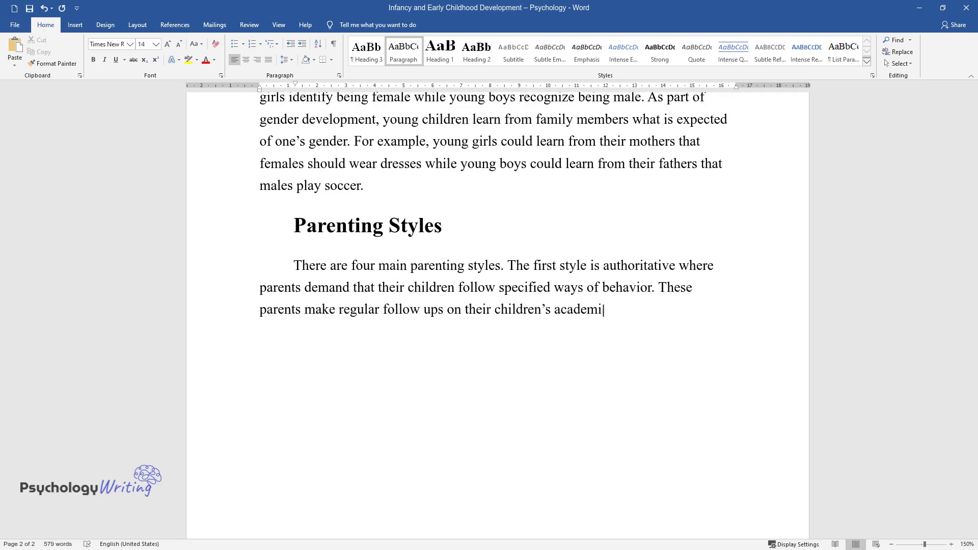
text(c and social lives. In addition, they are very str)
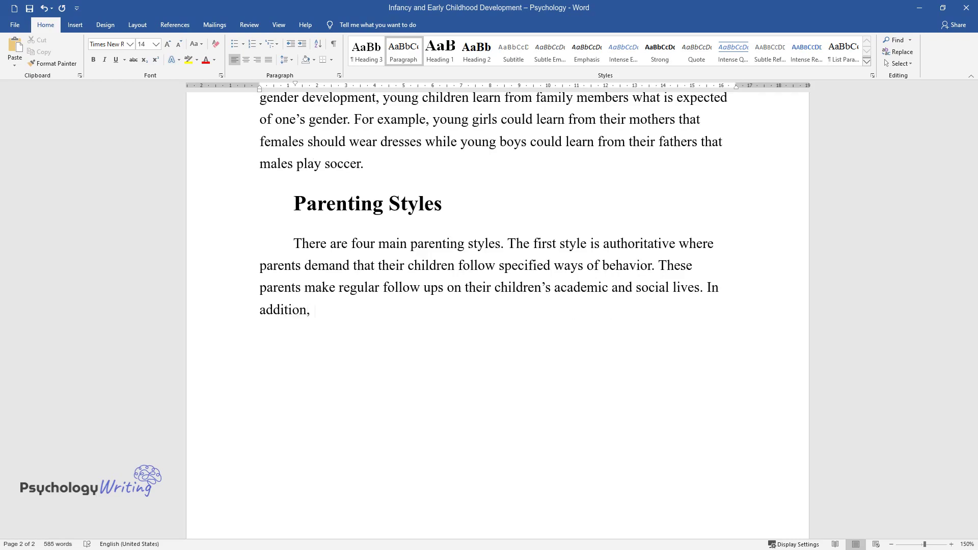
text(ict and demand an)
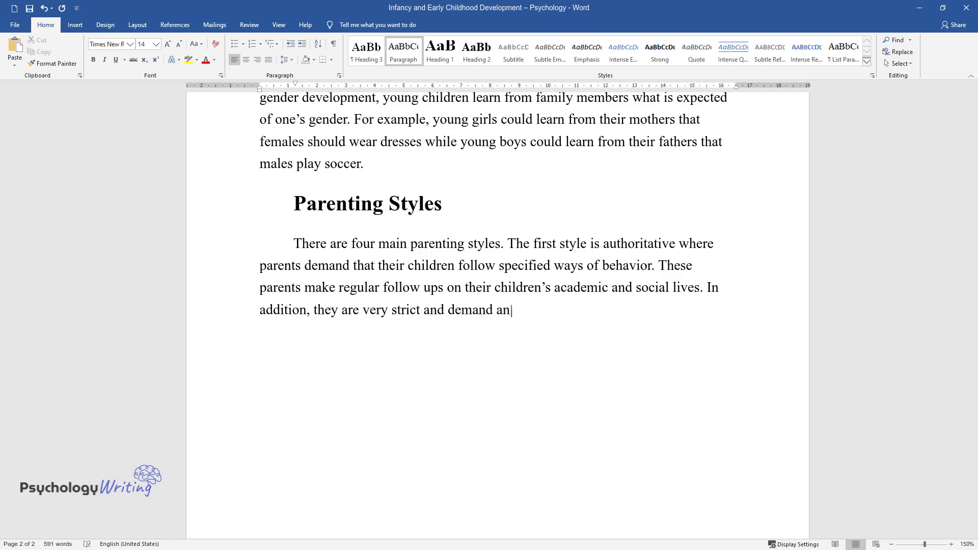
text(swers if children do something without permission.)
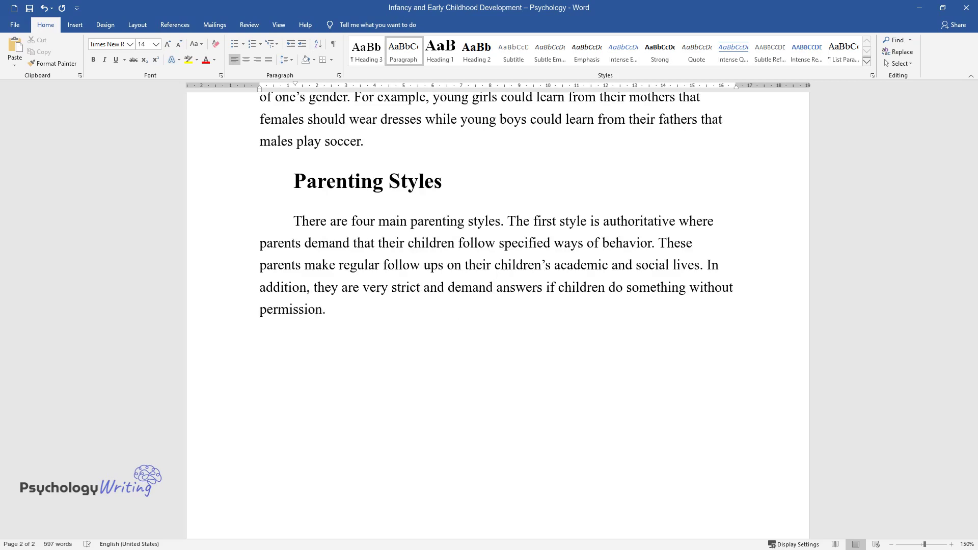
key(Return)
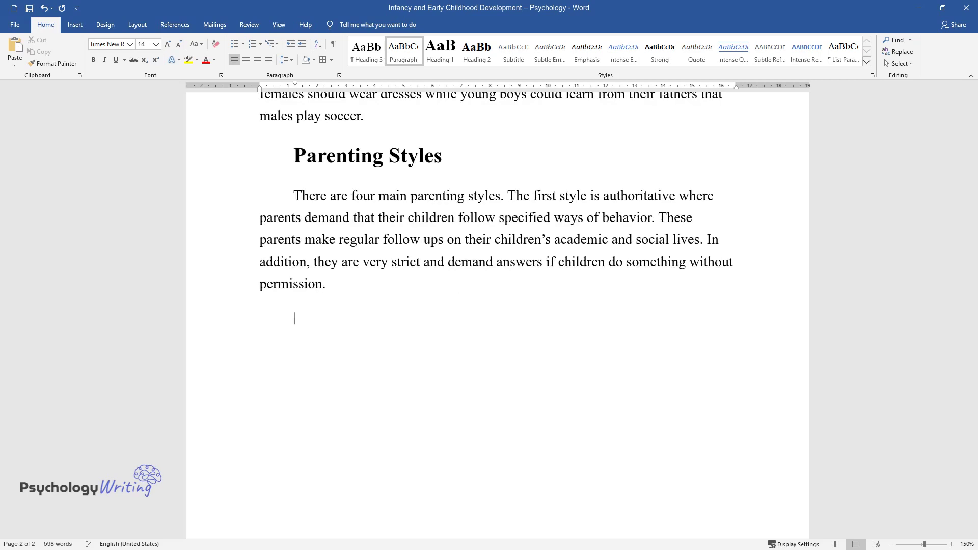
text(The second style is authoritati)
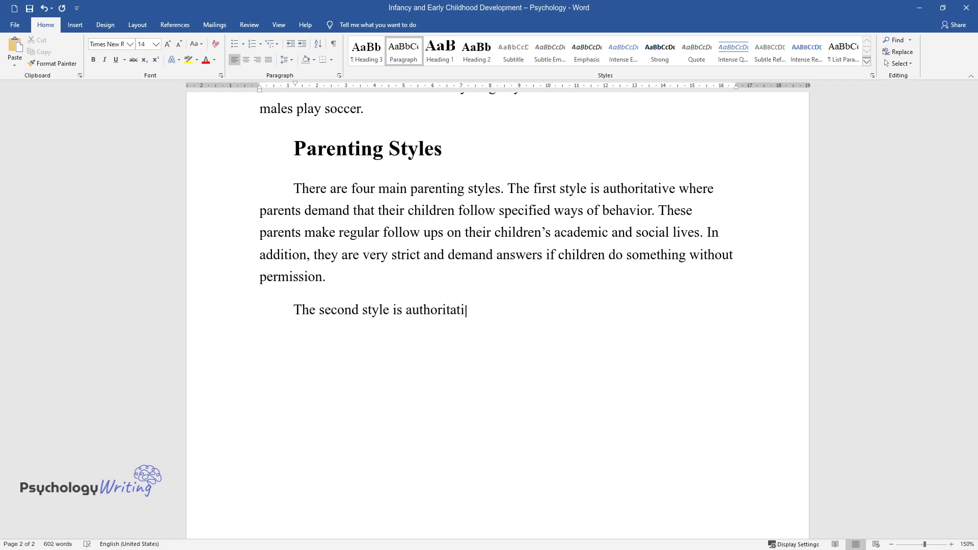
text(ve parenting. Parents regulate th)
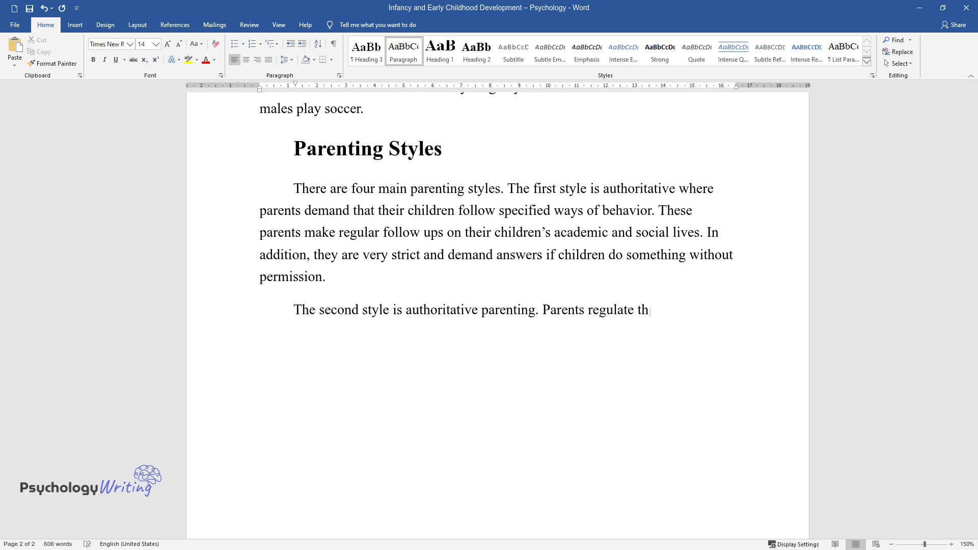
text(eir activities and behavior, but d)
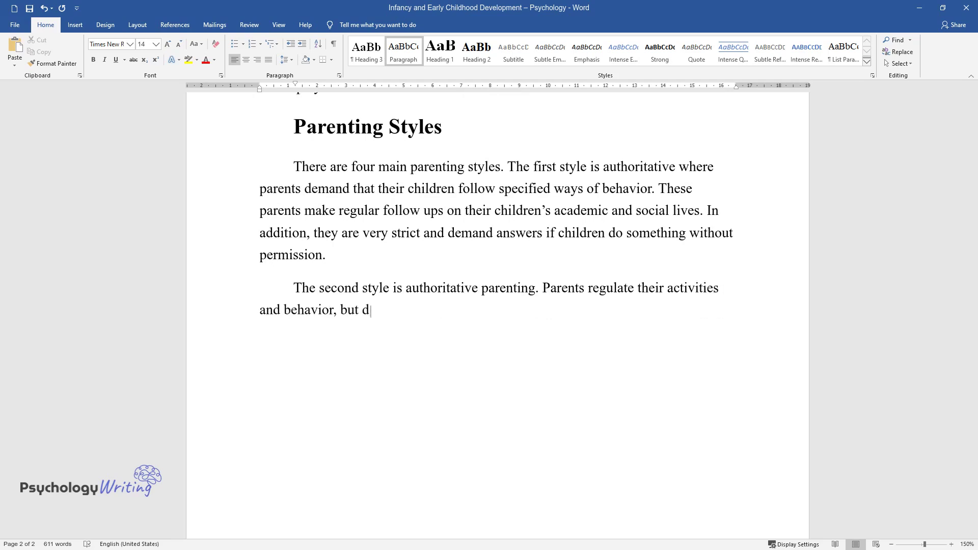
text(o not give them the freedom to req)
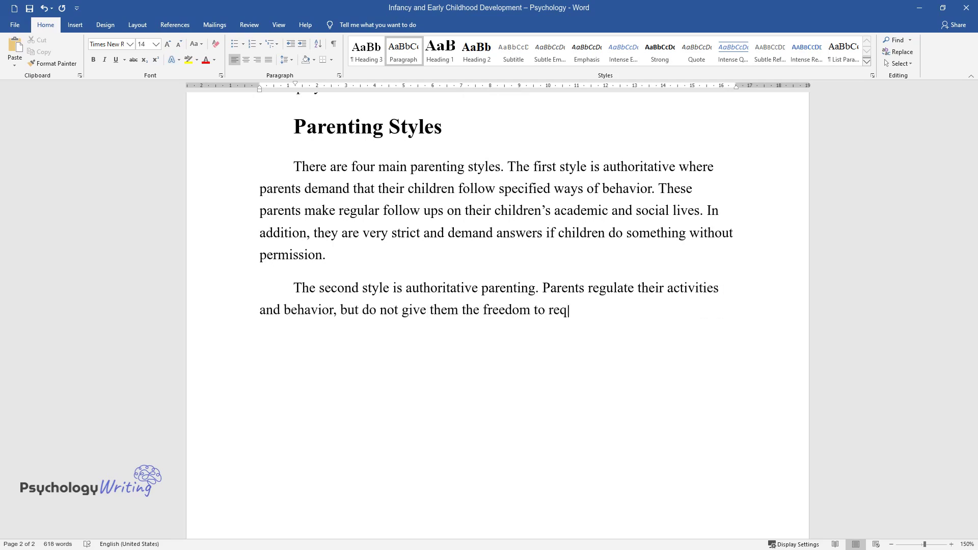
text(uest for anything. This is a form )
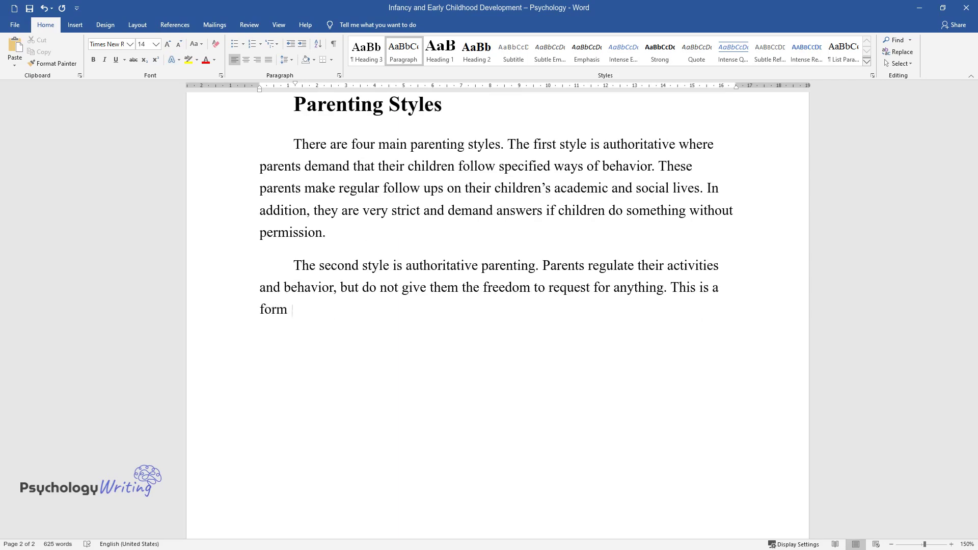
text(of dictatorship in families. It ma)
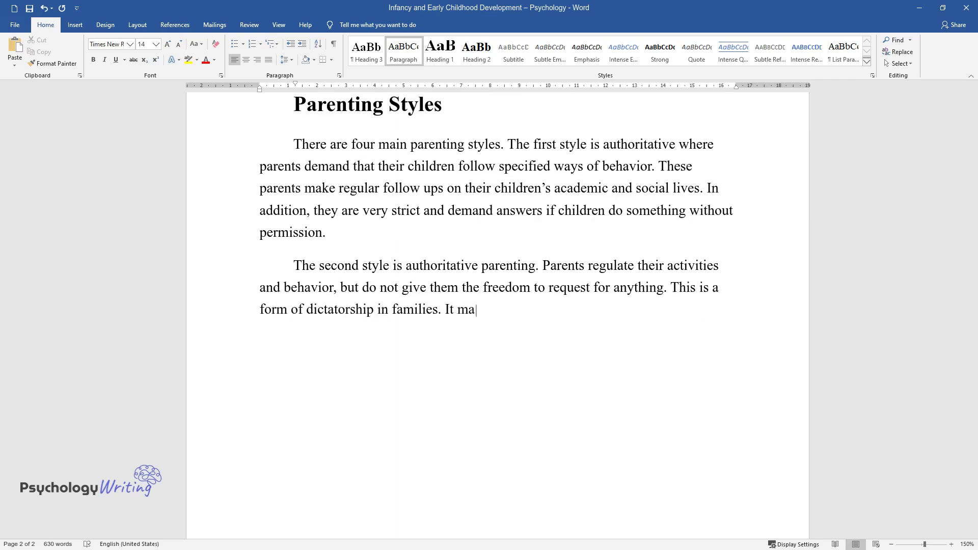
text(kes children fear their parents wh)
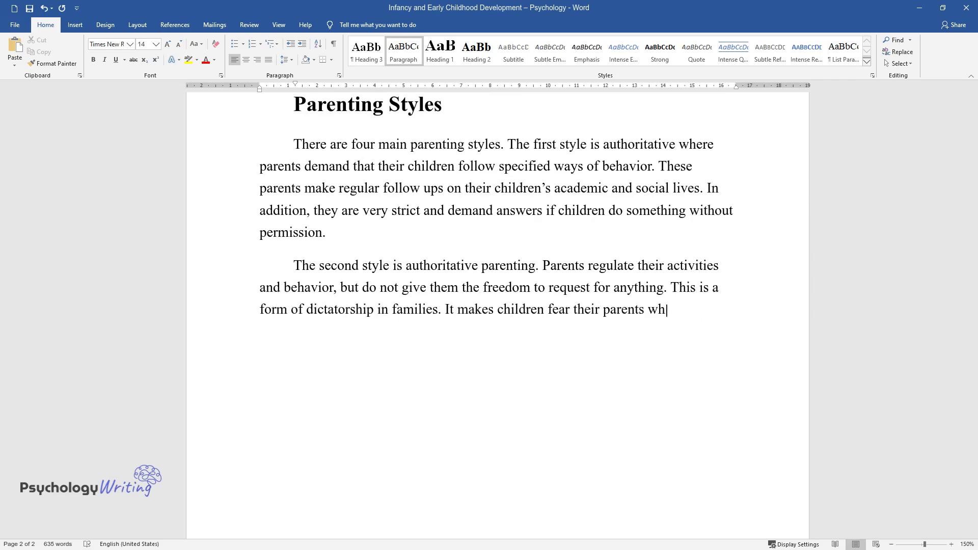
text(ile others hate them. It is not a)
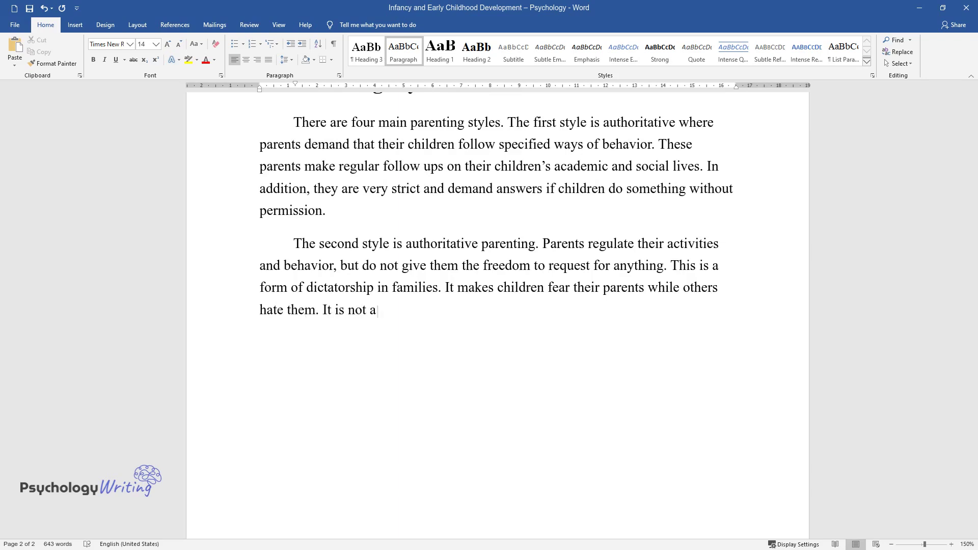
text( good parenting style because it v)
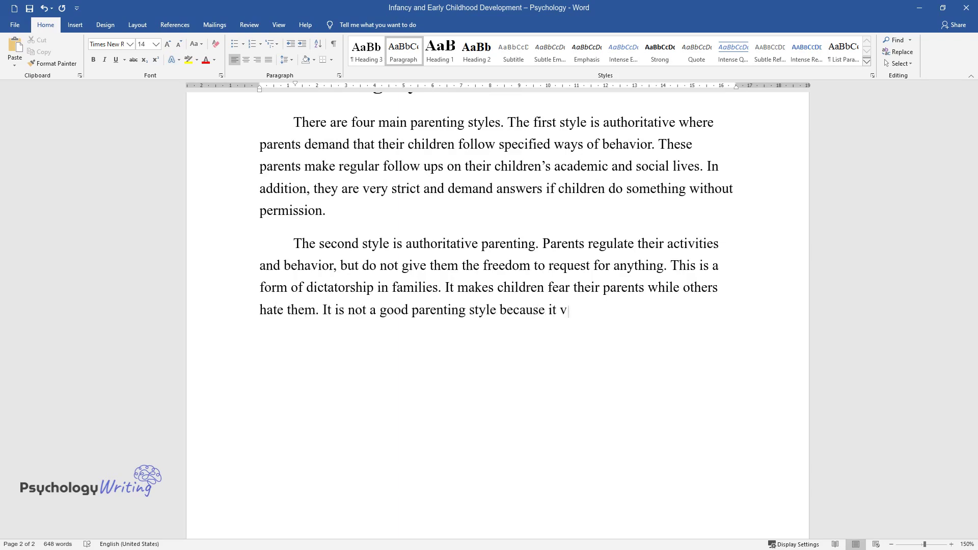
text(iolates the freedoms and rights of )
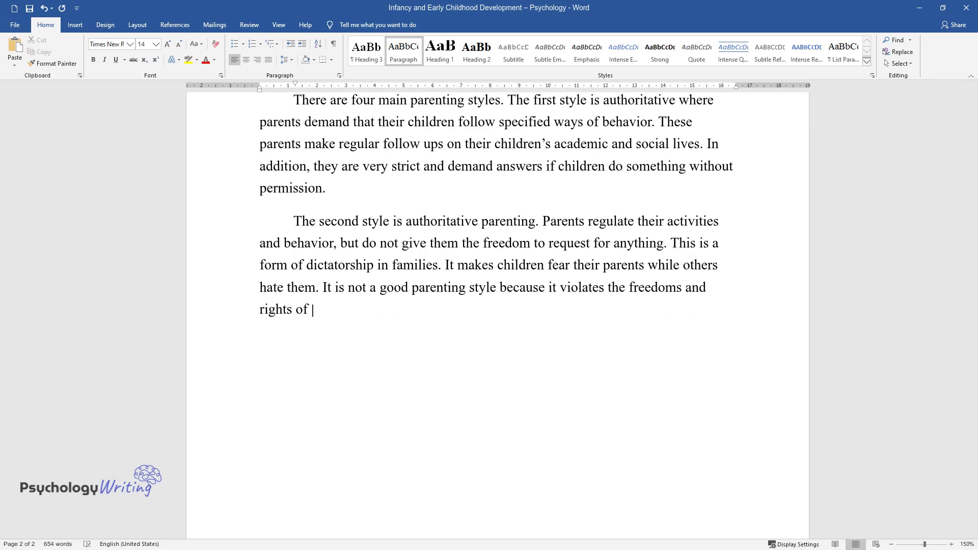
text(children to express their views an)
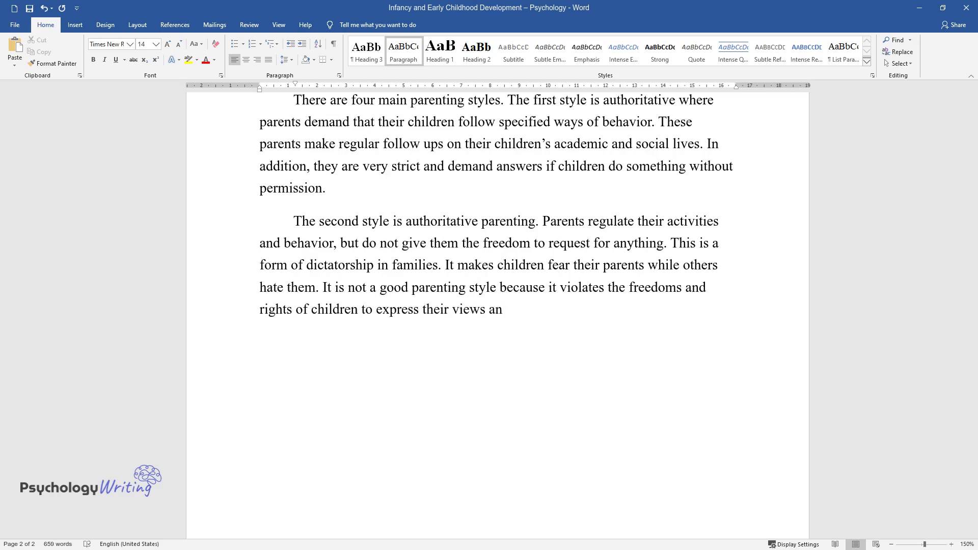
text(d associate freely.)
Begin a new paragraph: 'Indulgent parenting involves responding to children's requests without making demands…'.
key(Return)
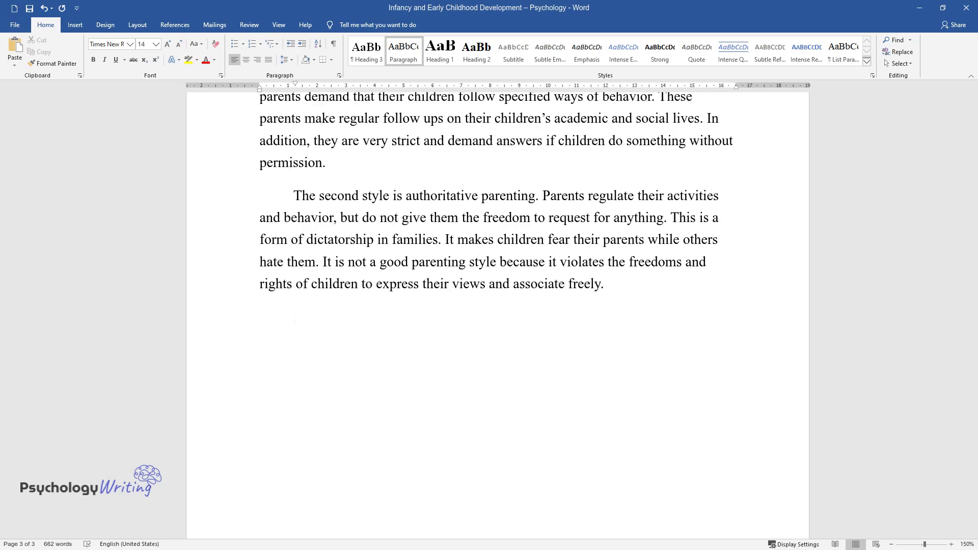
text(Indulgent parenting involves )
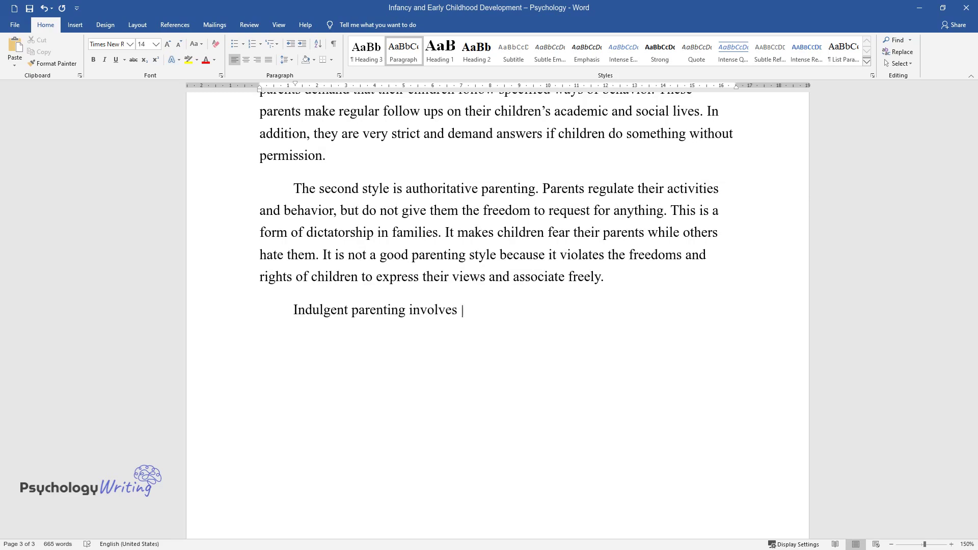
text(responding to children's requests w)
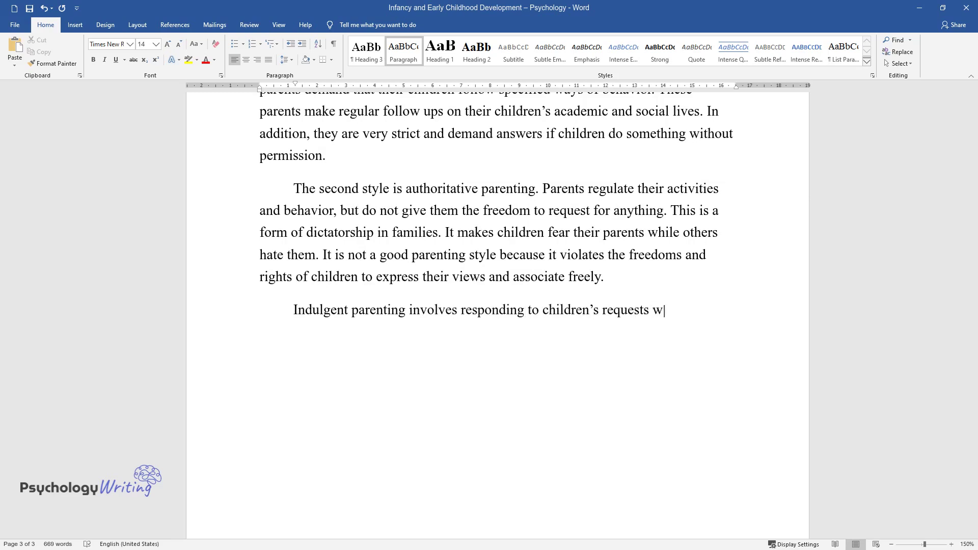
text(ithout making demands. It is necess)
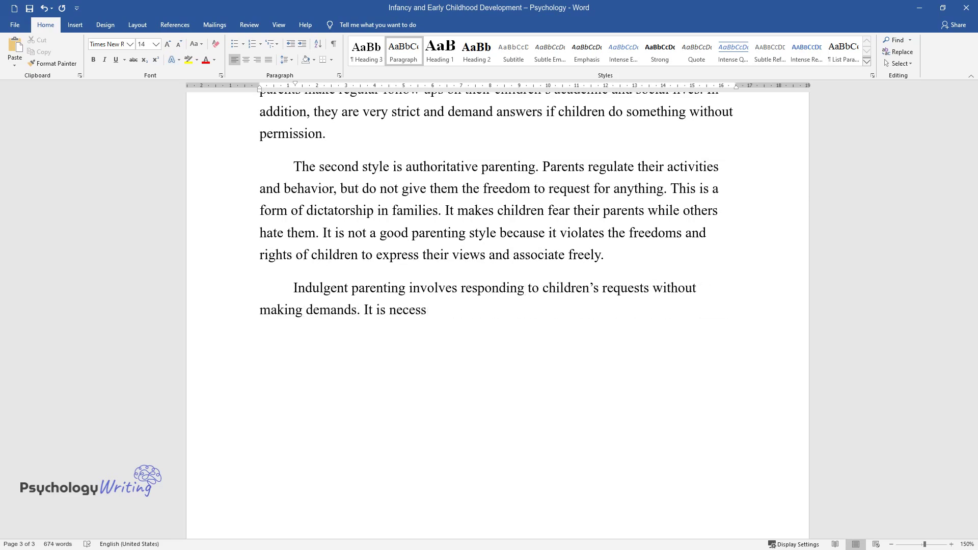
text(ary to explain that children brought)
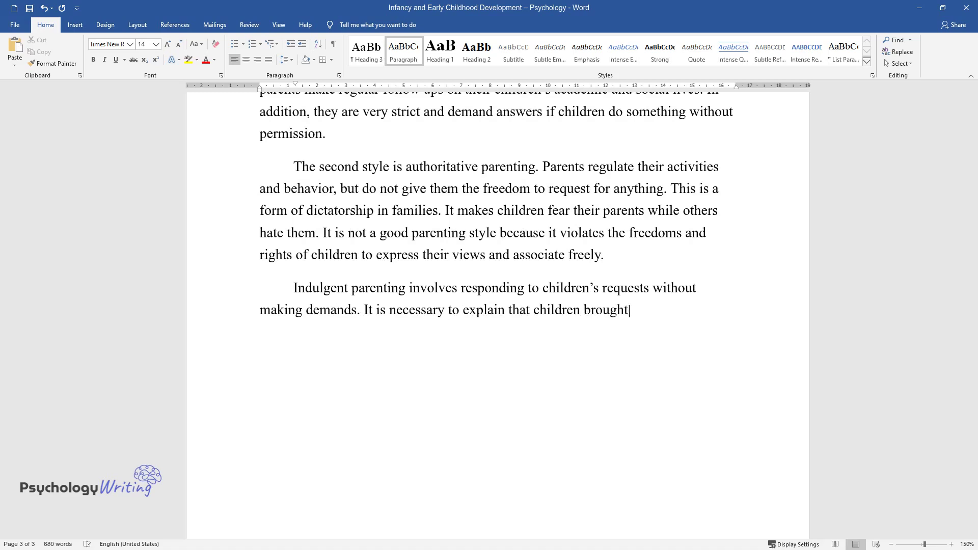
text( up in this style usually respect t)
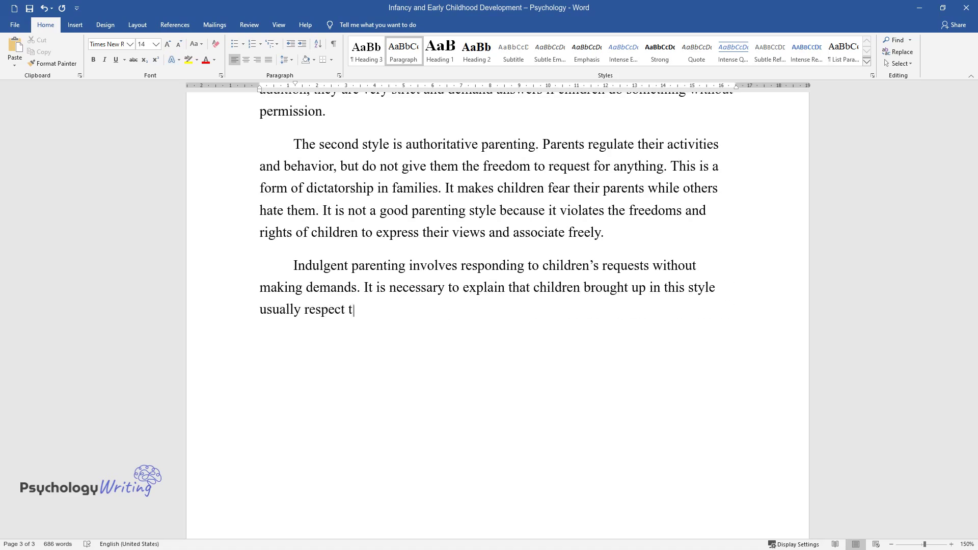
text(heir parents and have healthy discu)
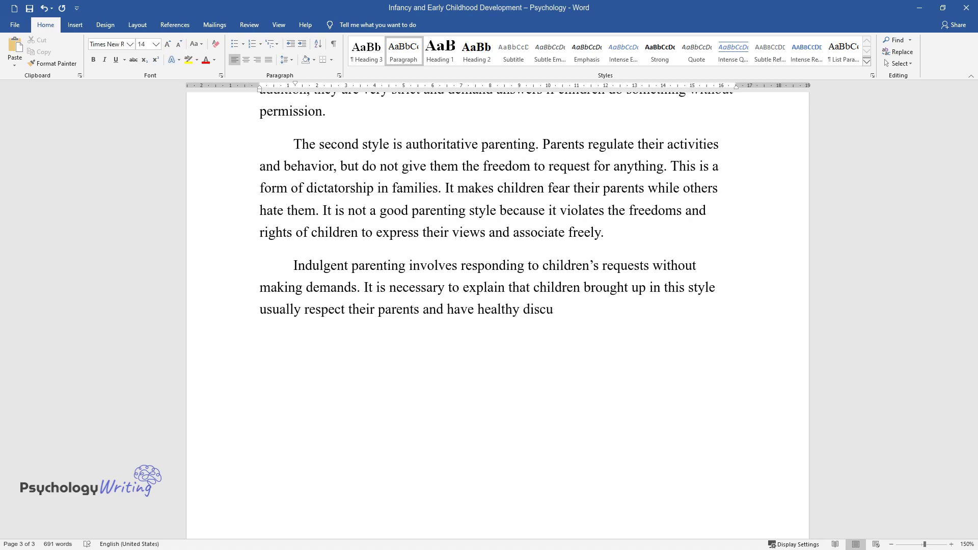
text(ssions regarding various issues. Parents are)
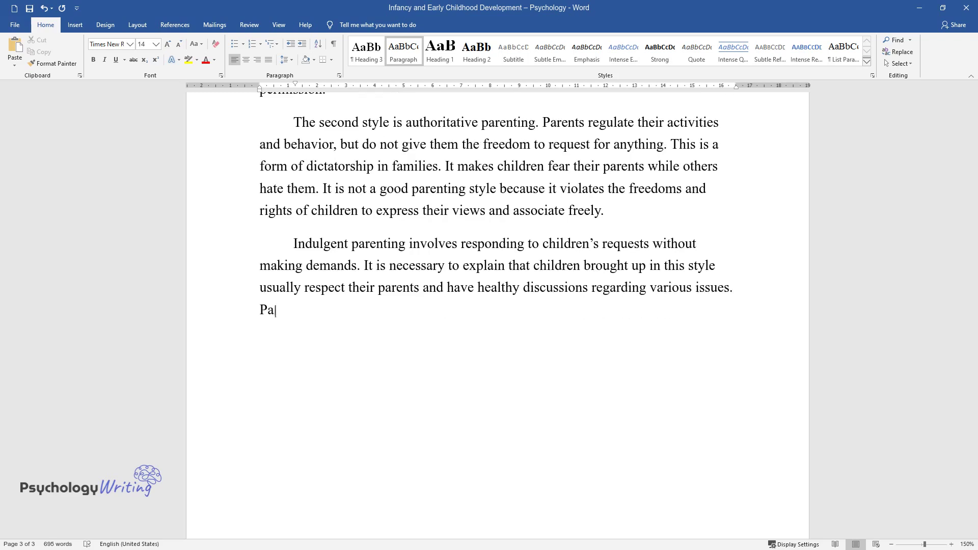
text( kept busy with their dail)
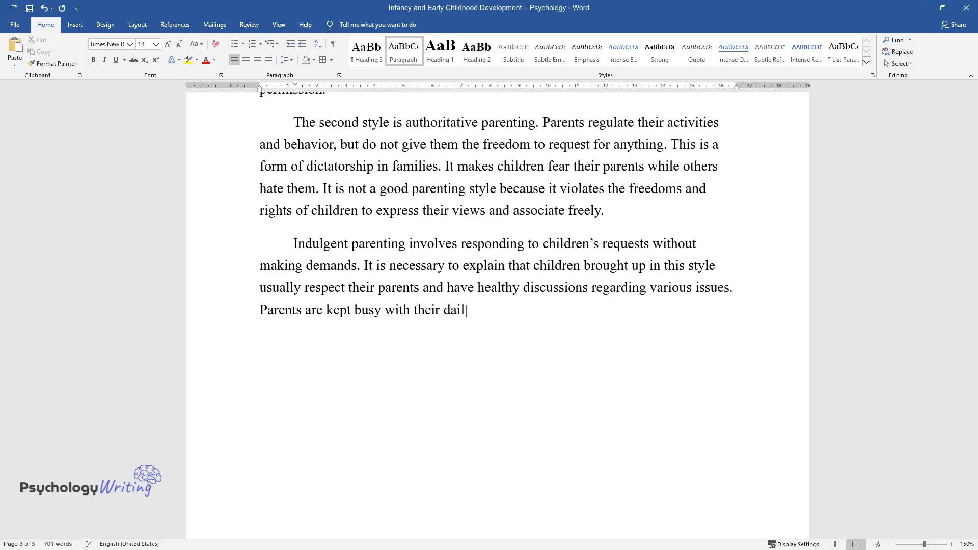
text(y schedules and expect their childr)
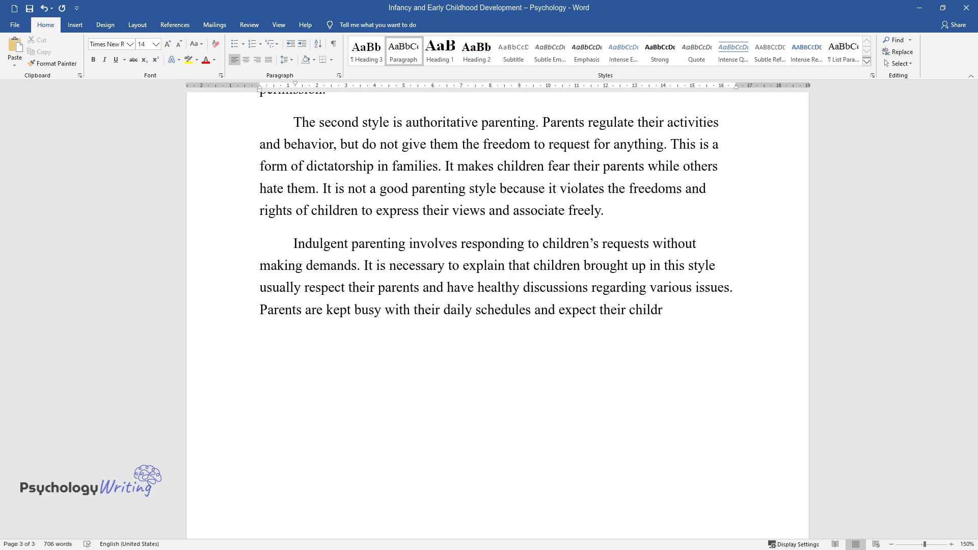
text(en to know what is)
text( good or bad for )
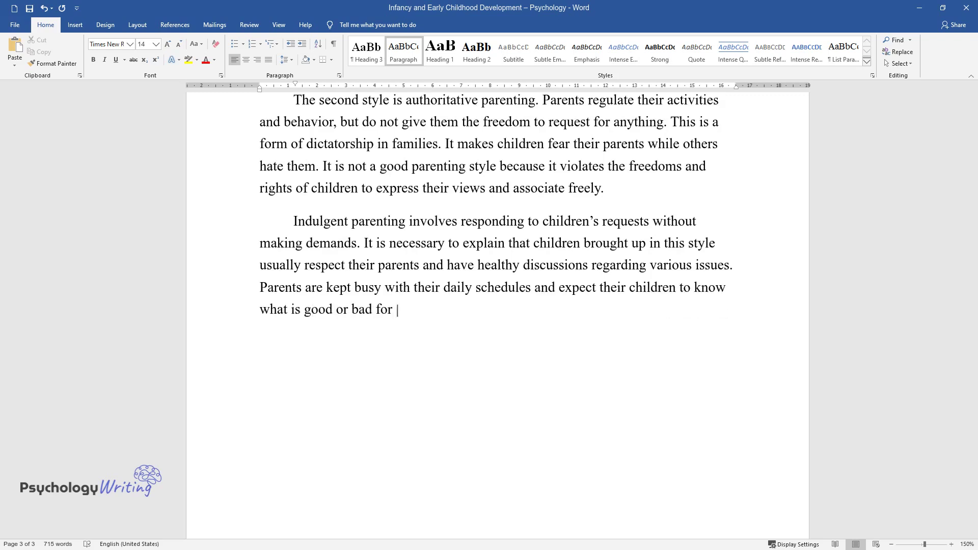
text(them. Therefore, they have minimal )
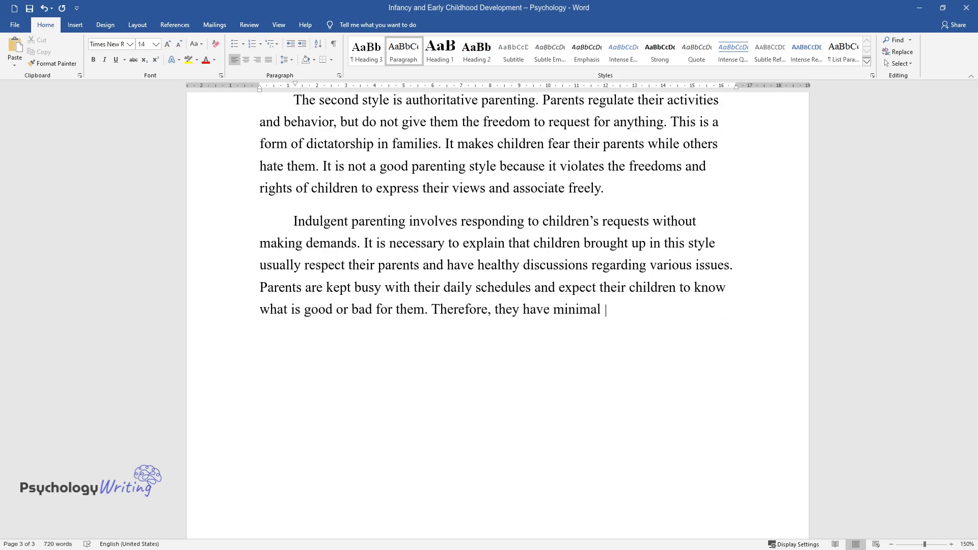
text(control over their lives, a)
text(nd that)
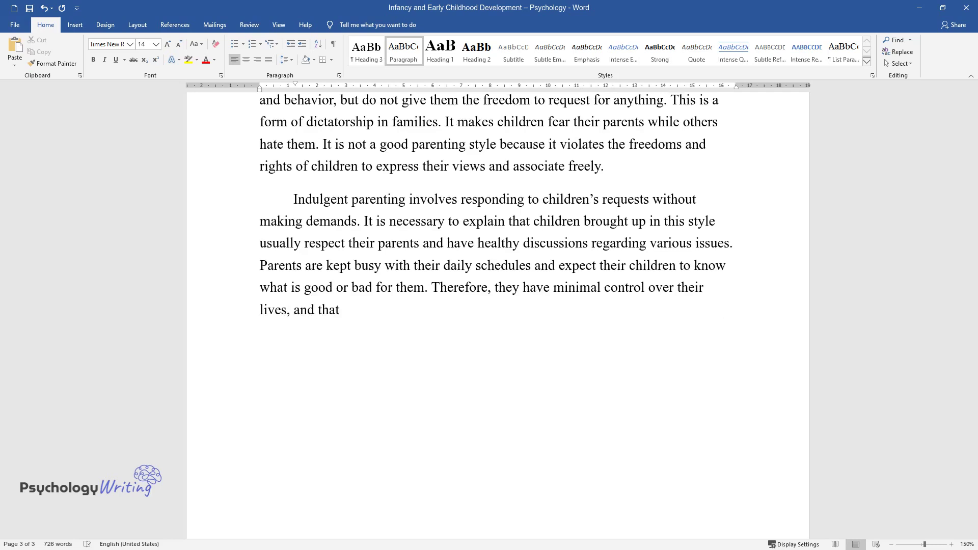
text( is why most children engage in drug)
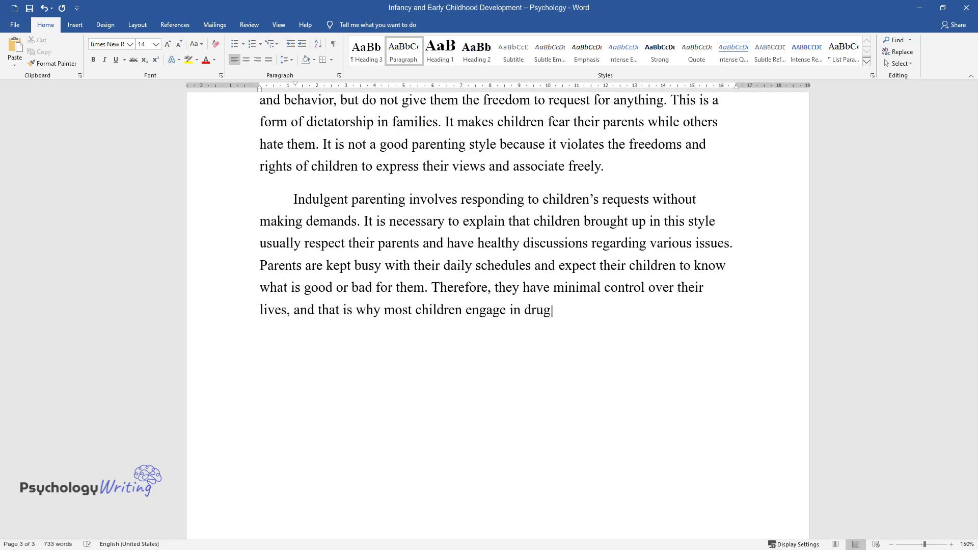
text( and substance abuse.)
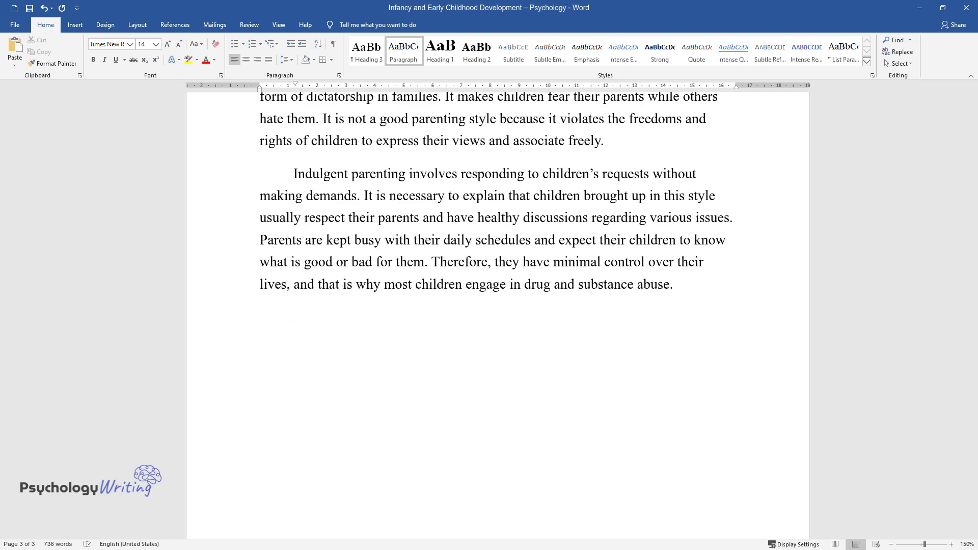
text(Neglectful parenting involves )
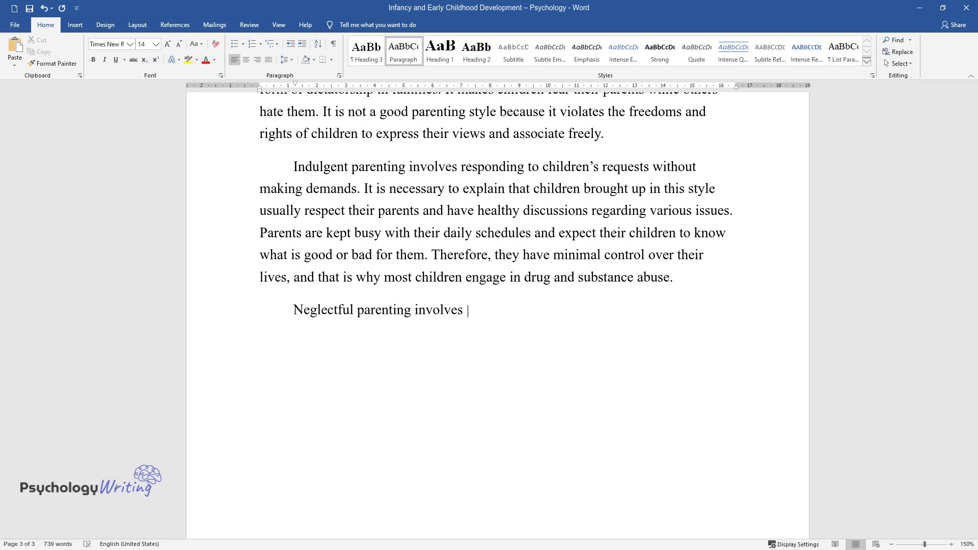
text(leaving children to do what they thi)
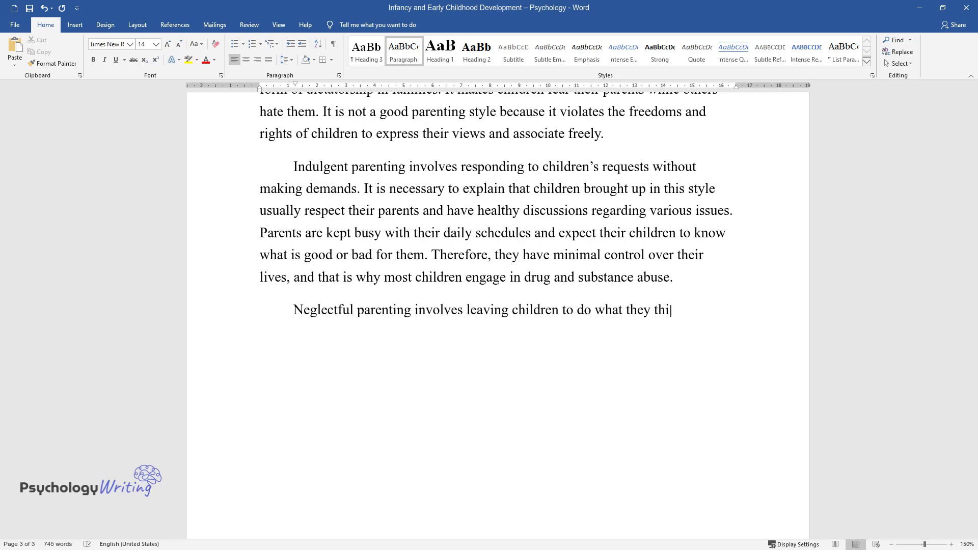
text(nk is right. Parents do no)
text(t bother)
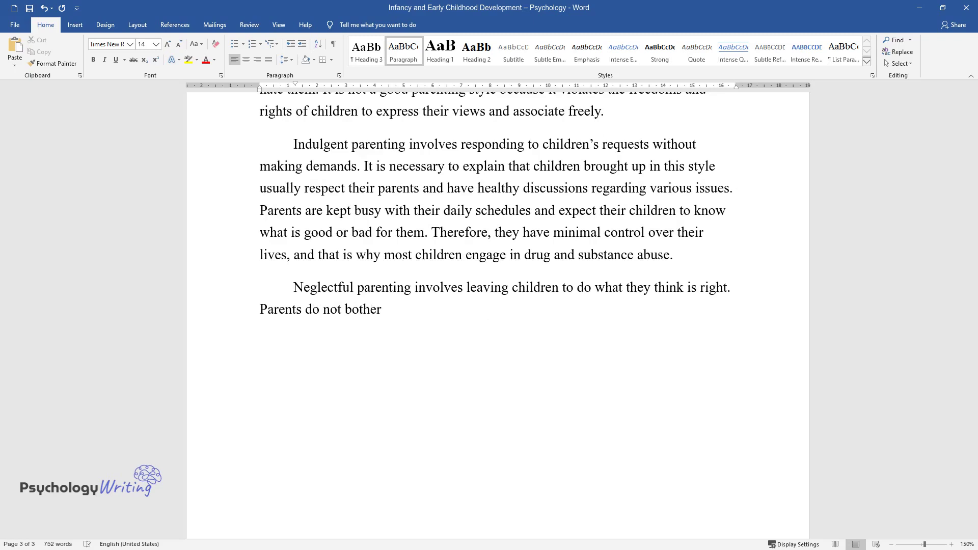
text( to check what their children do, an)
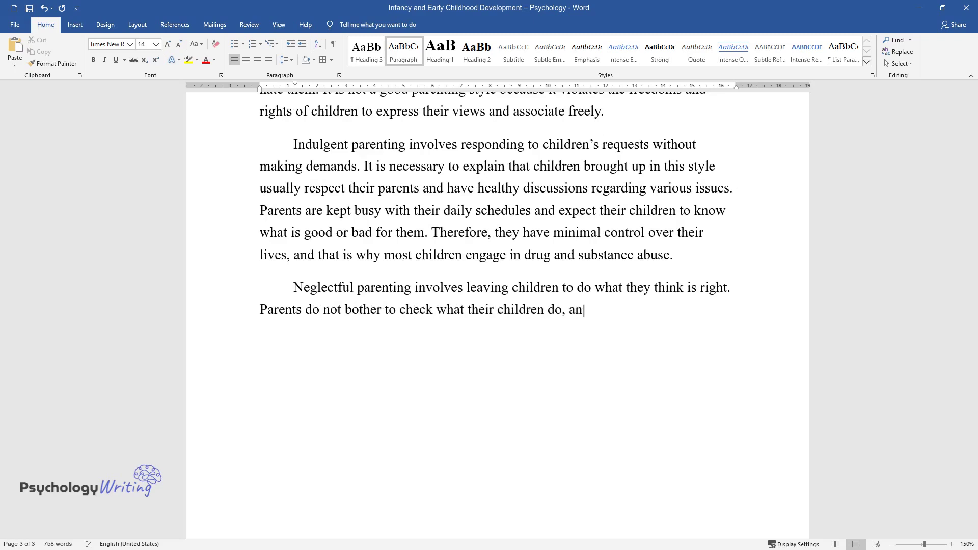
text(d most of them do not even know whe)
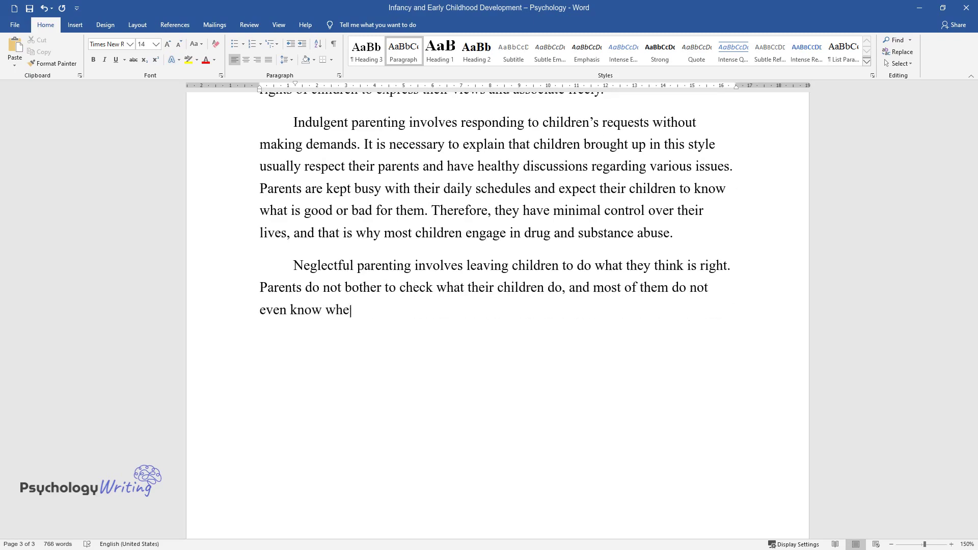
text(re their children go after school.)
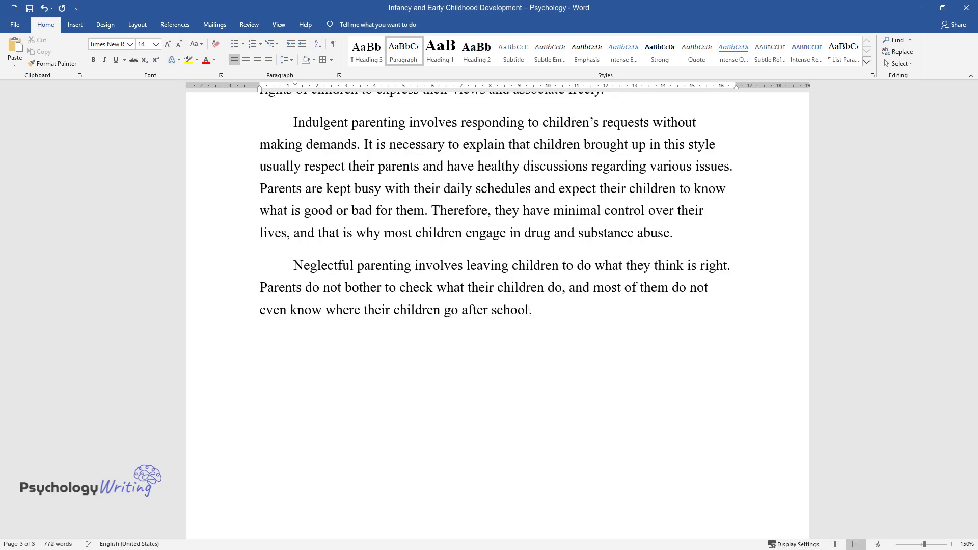
text( They withdraw from any activity tha)
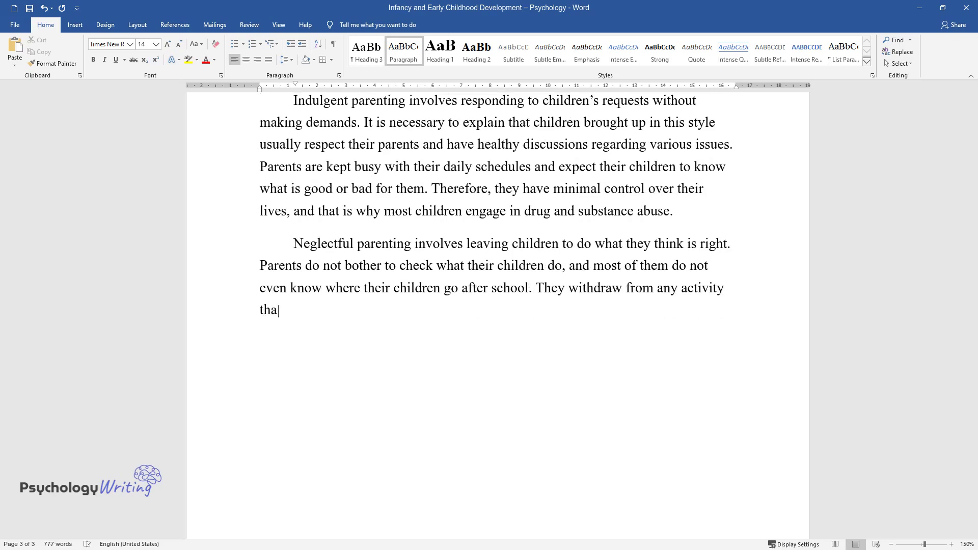
text(t will bring them closer to their c)
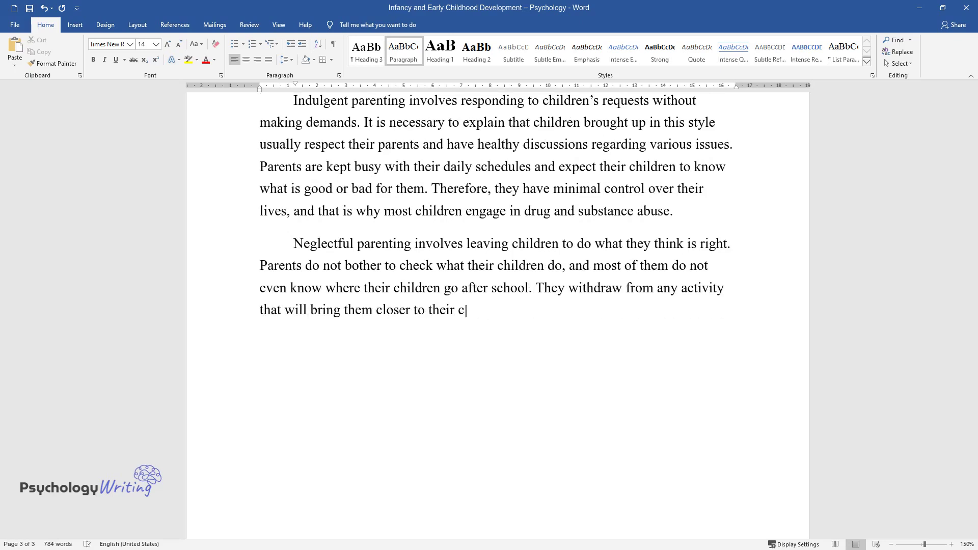
text(hildren. They develop social disord)
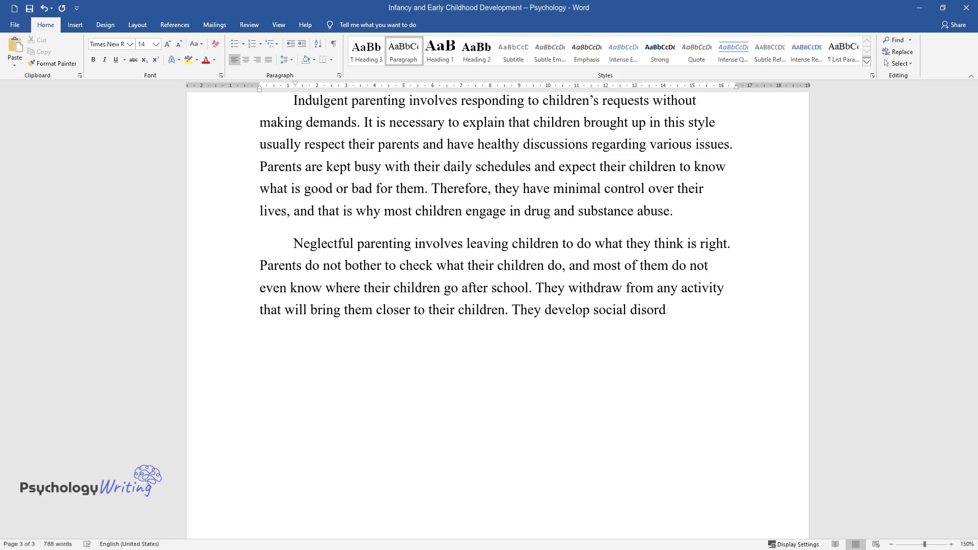
text(ers and withdraw from public activit)
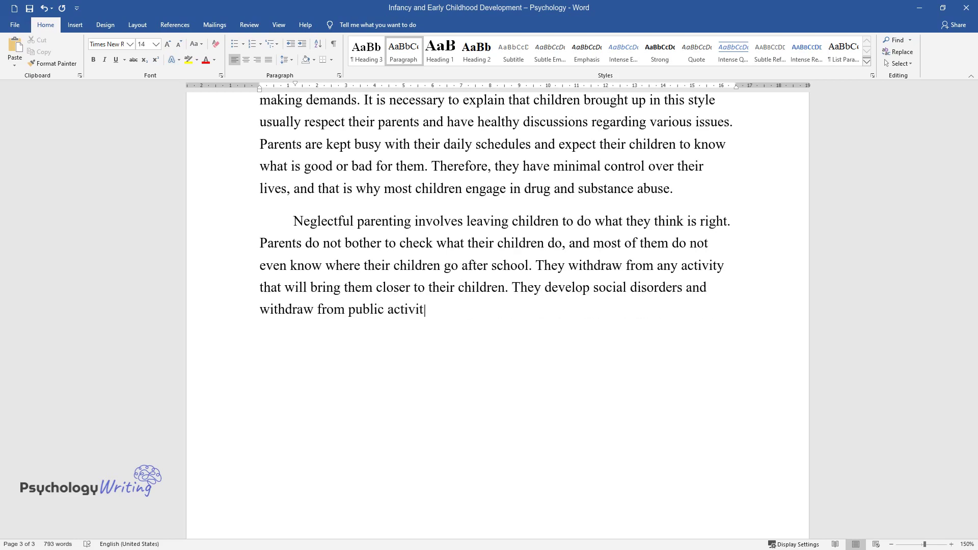
text(ies like sports. Moreover, they fee)
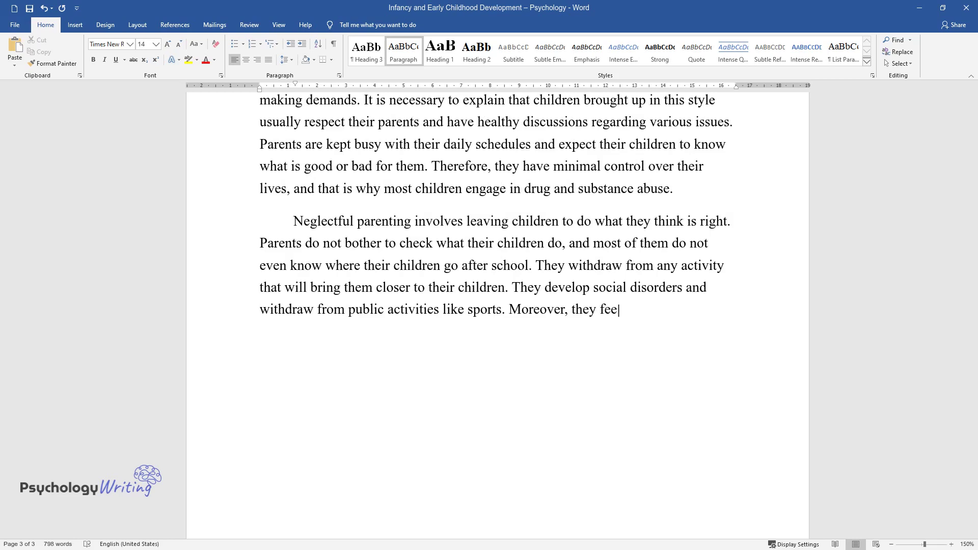
text(l detached from their pare)
text(nts and )
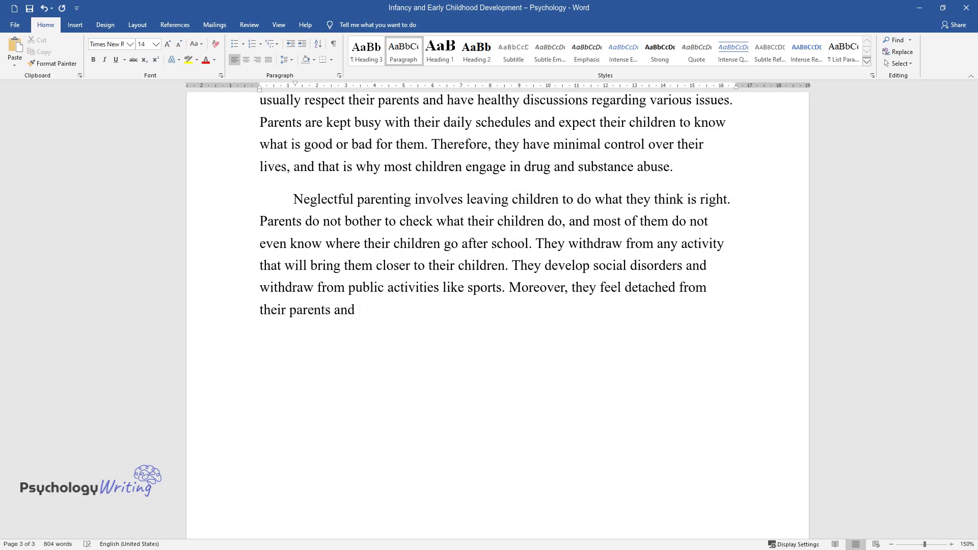
text(start taking drugs and other harmfu)
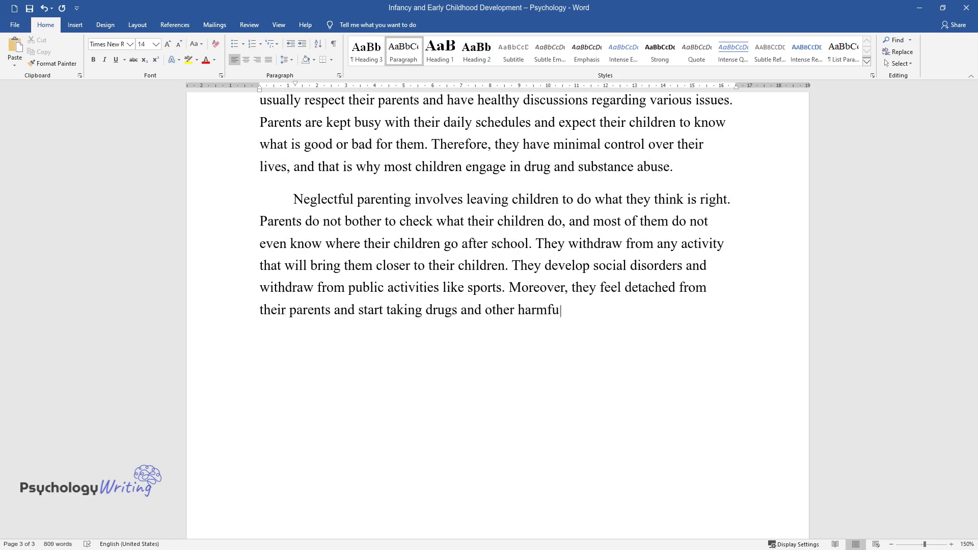
text(l substances at an early stage in life.)
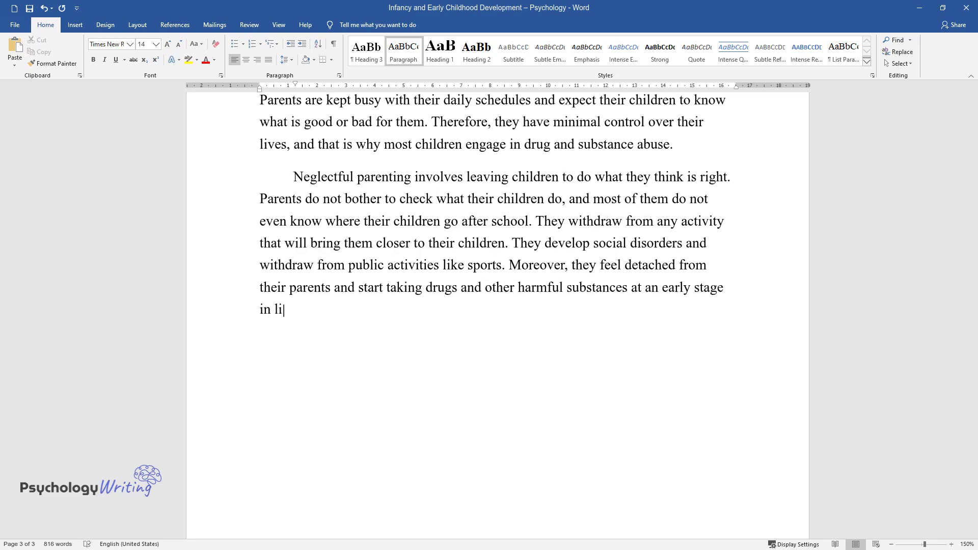
Add a paragraph: 'Authoritative parenting is the best style because parents and children play their roles…'.
key(Return)
text(Authoritative )
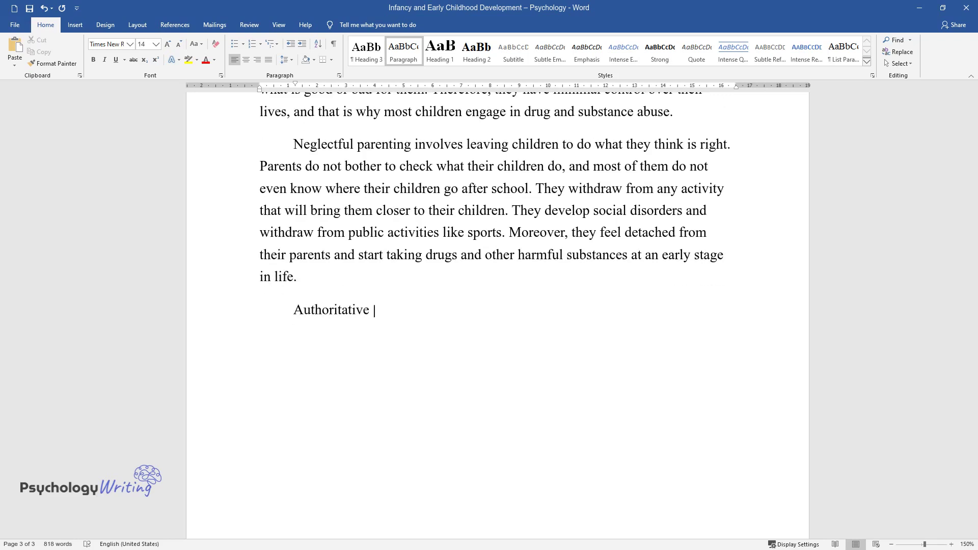
text(parenting is the best style because)
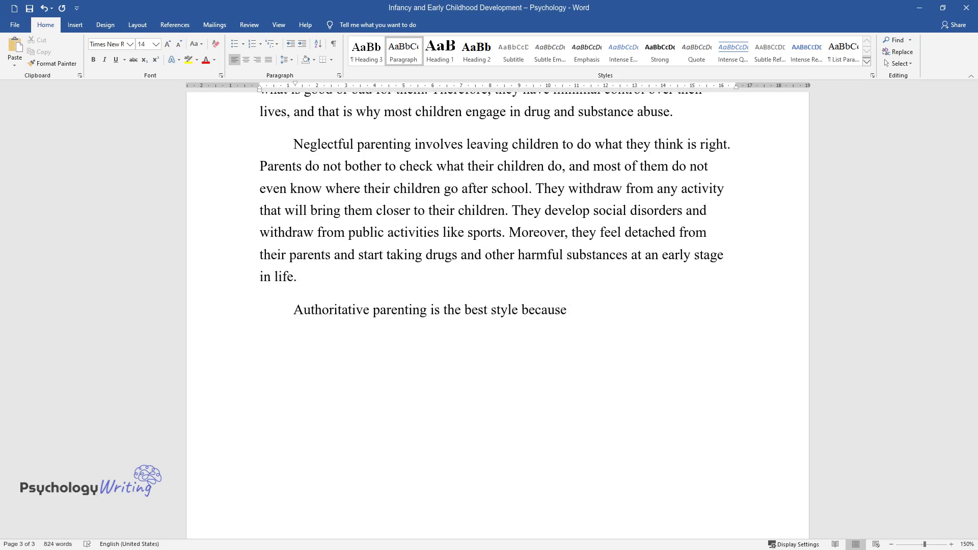
text( parents and children play their rol)
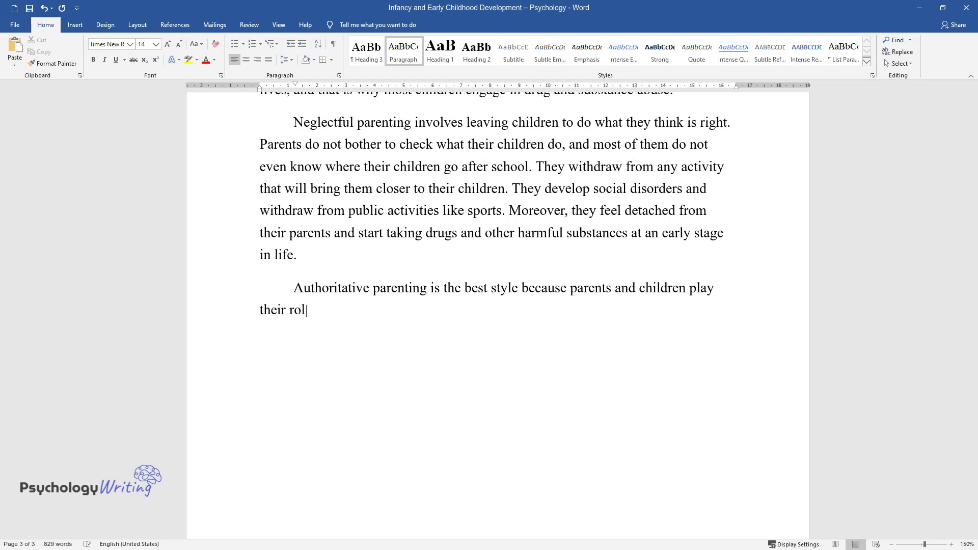
text(es in ensuring their lives are comp)
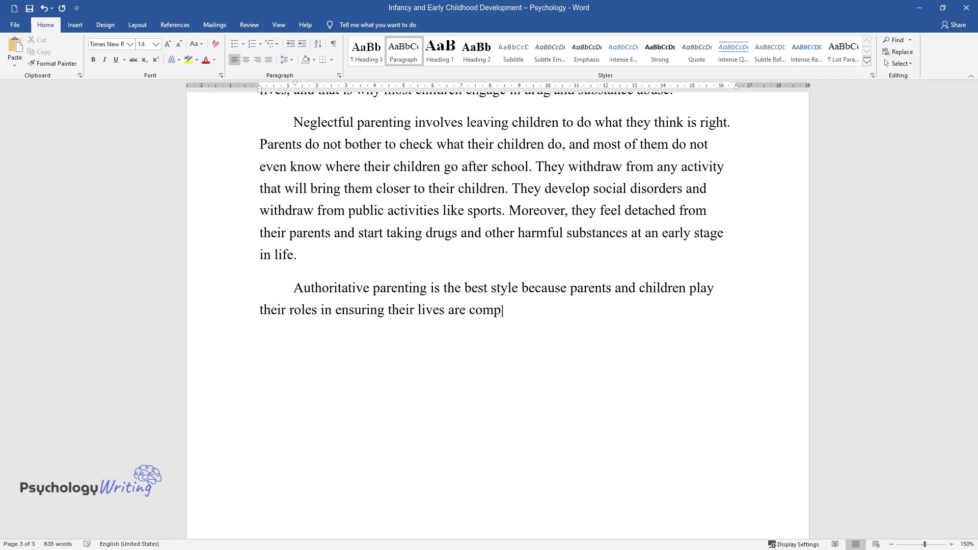
text(lete. In addition, they understand)
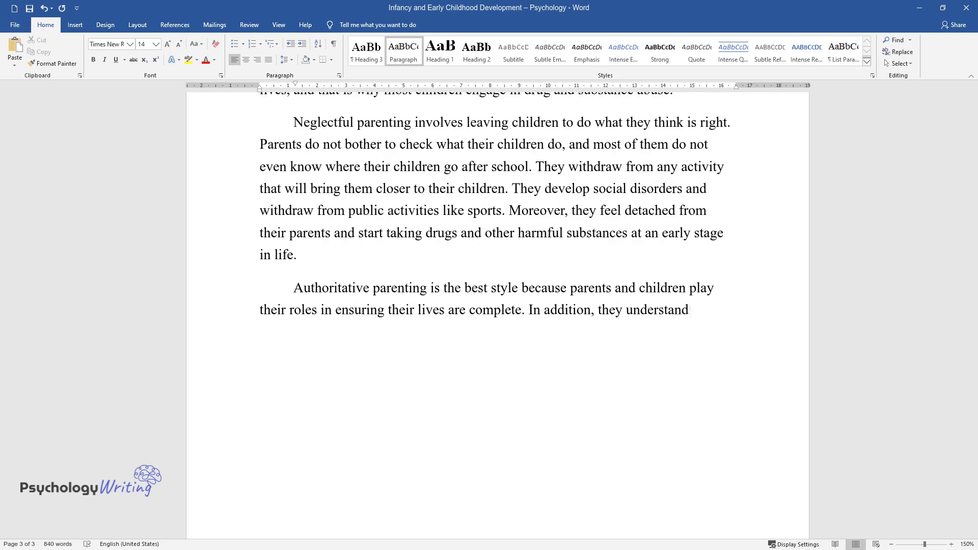
text( each other well, and conflicts do n)
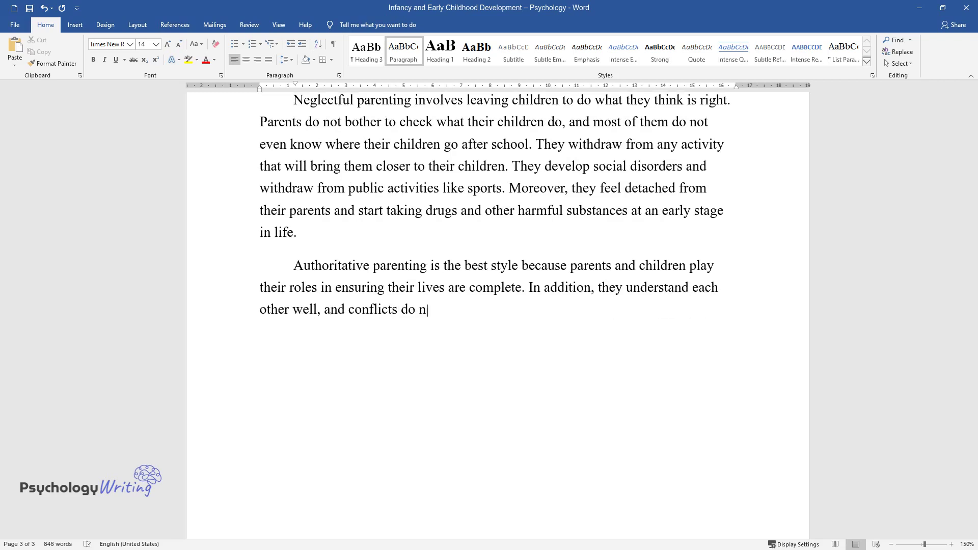
text(ot arise in their relationships.)
Add the 'Early Childhood Education' heading and a paragraph on educating children up to about 8.
key(Return)
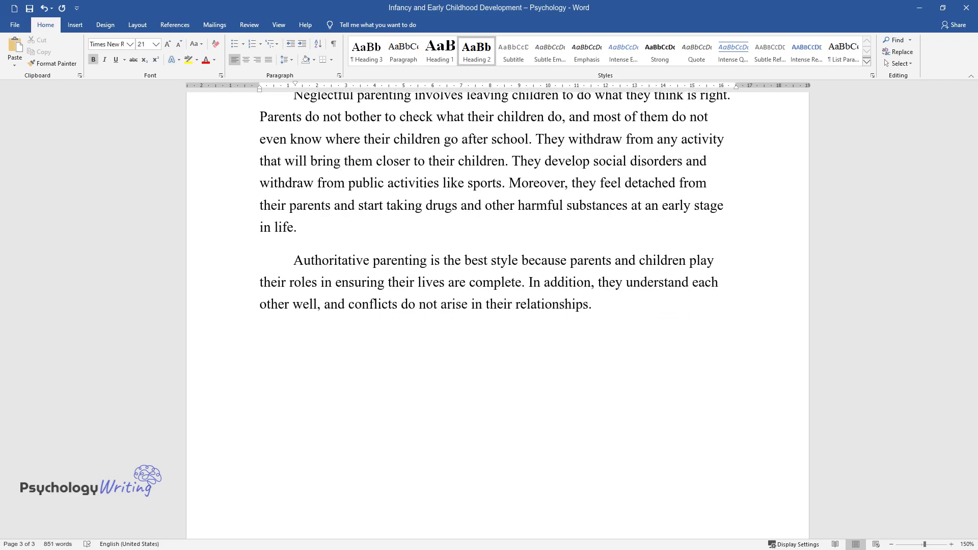
text(Early Childhoo)
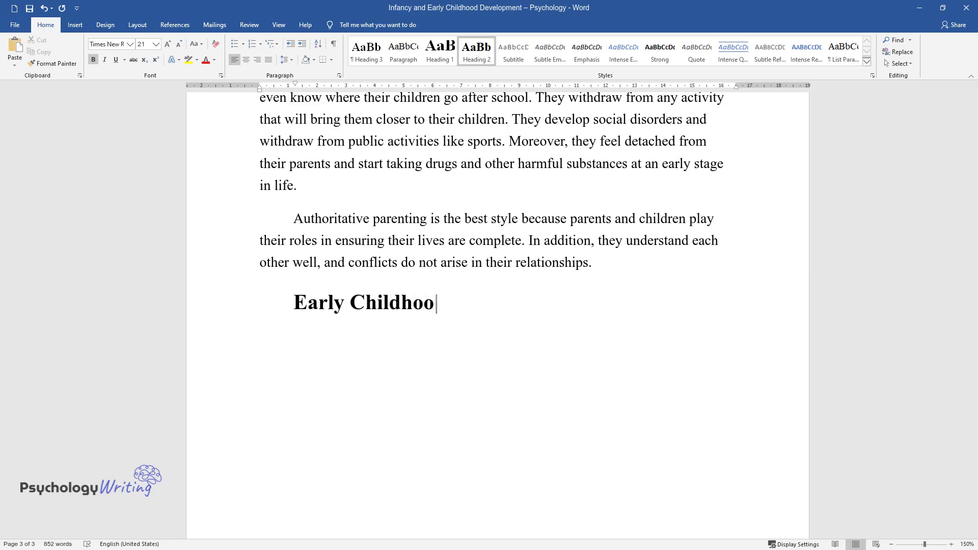
text(d Education)
key(Return)
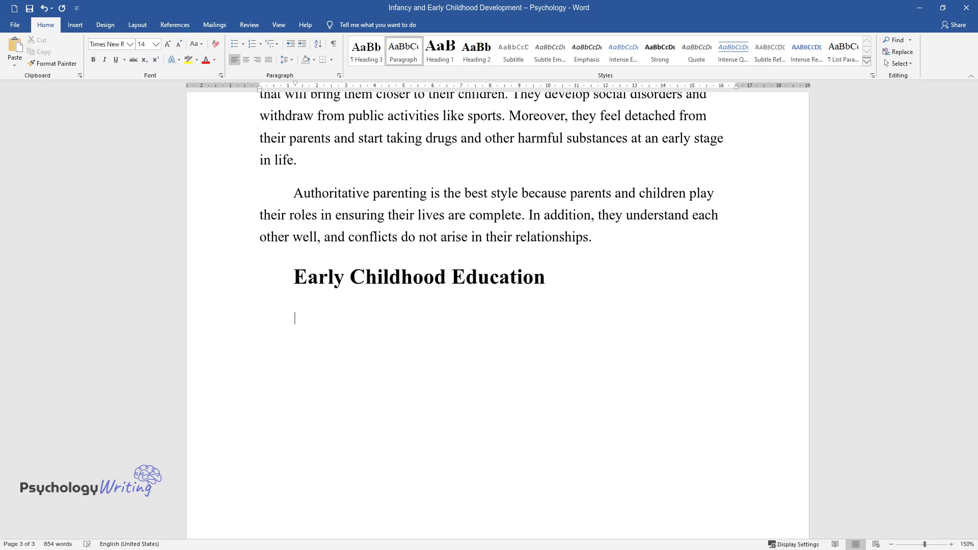
text(Early childhood education focu)
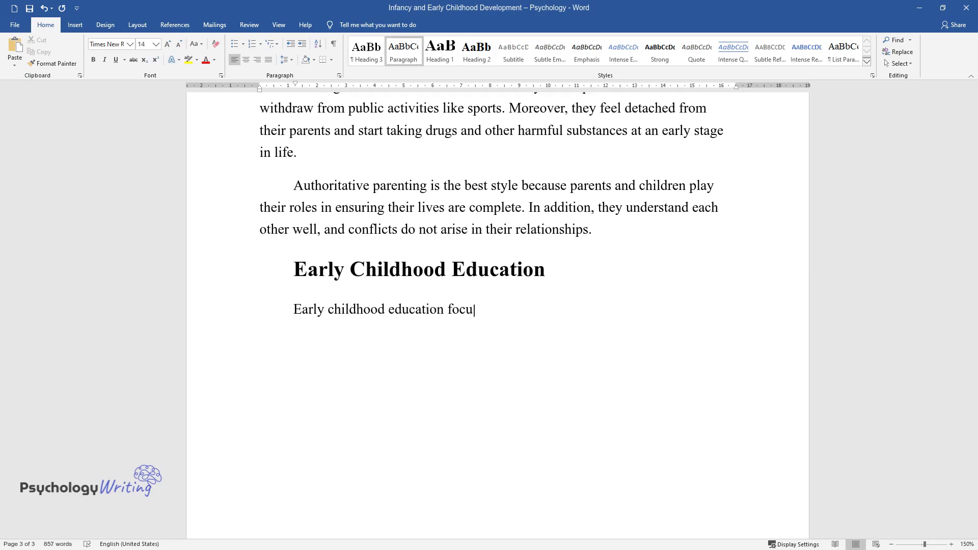
text(ses on imparting children aged up t)
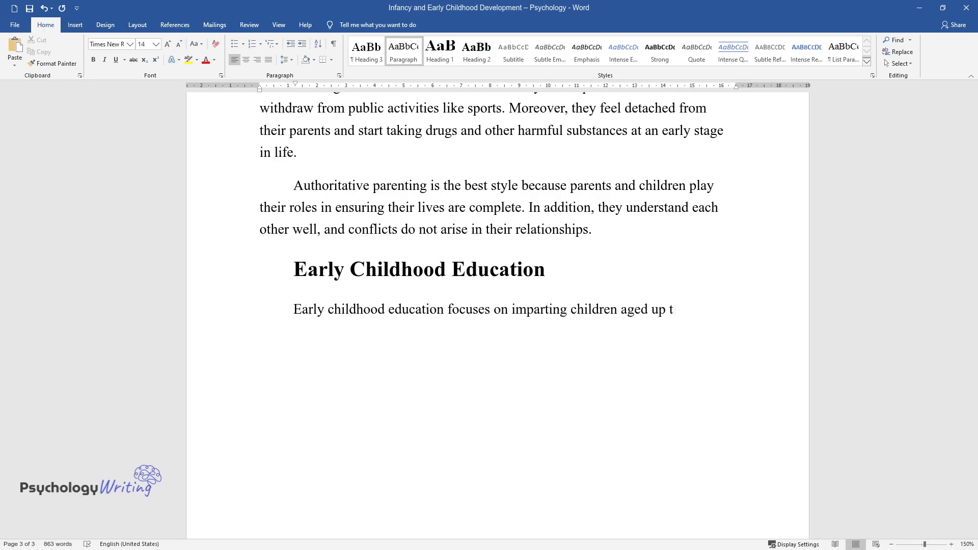
text(o about 8 years with knowledge. Ch)
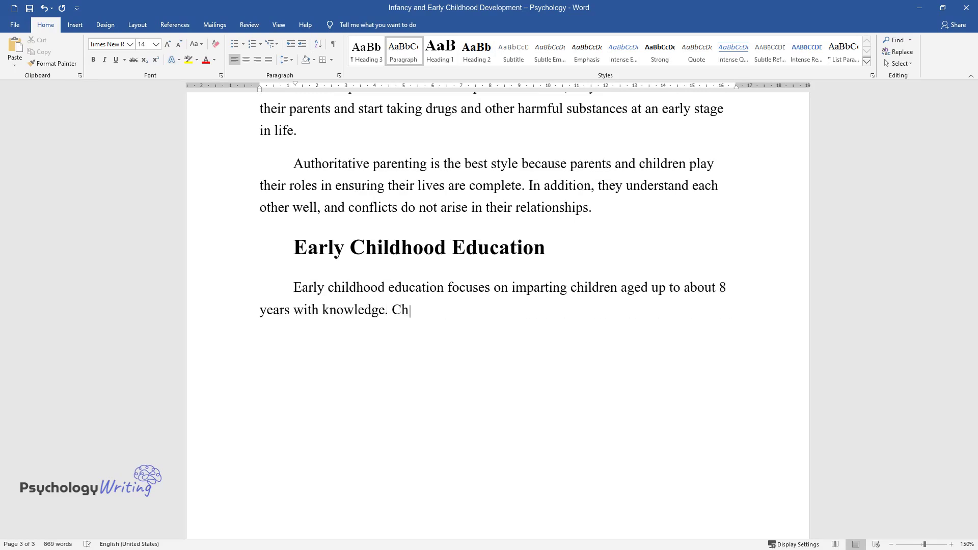
text(ildren undergo early childhood educ)
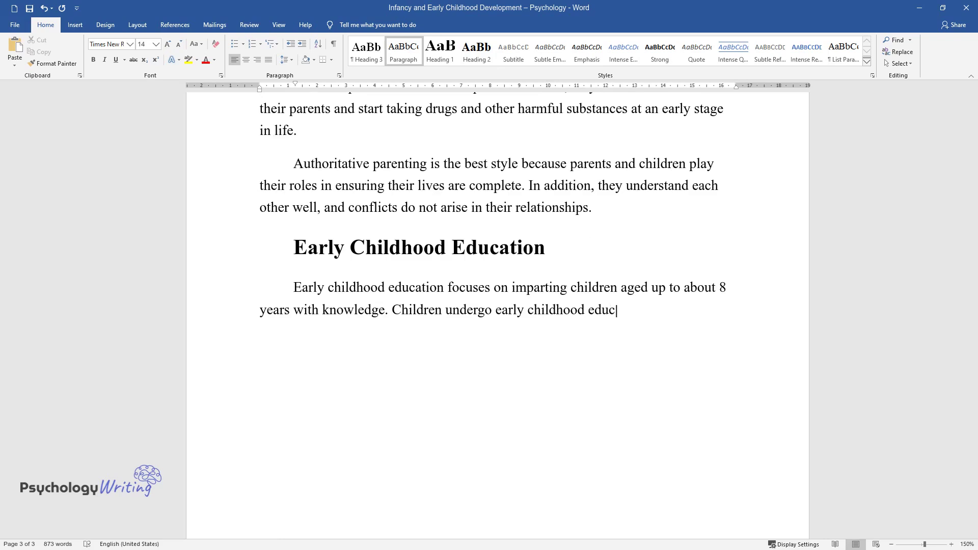
text(ation before they attain the age of compulso)
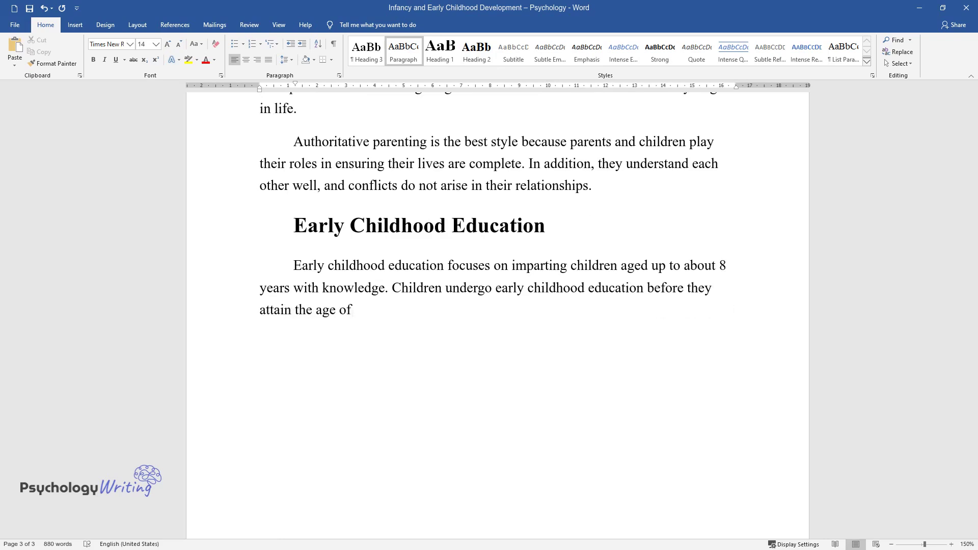
text(ry education. Infant educ)
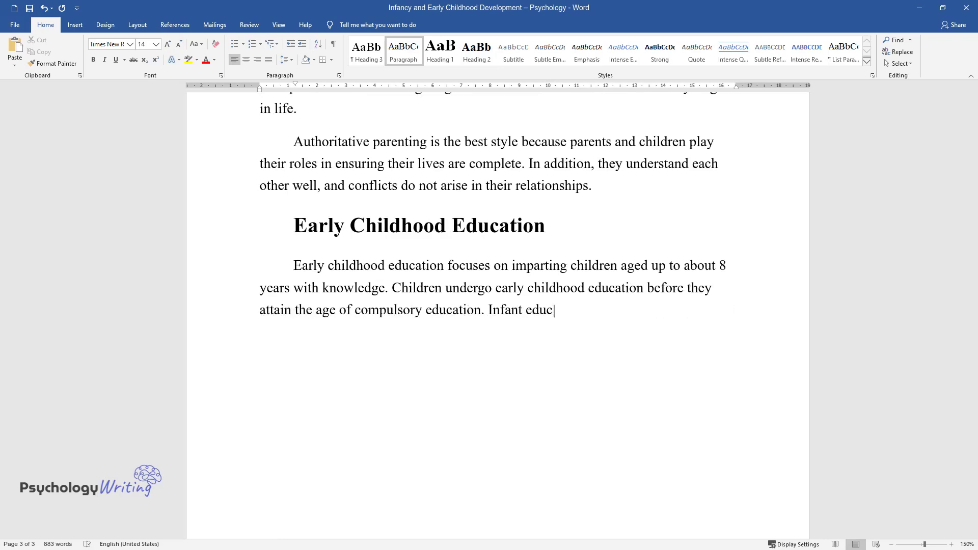
text(ation concentrates on the education acquired)
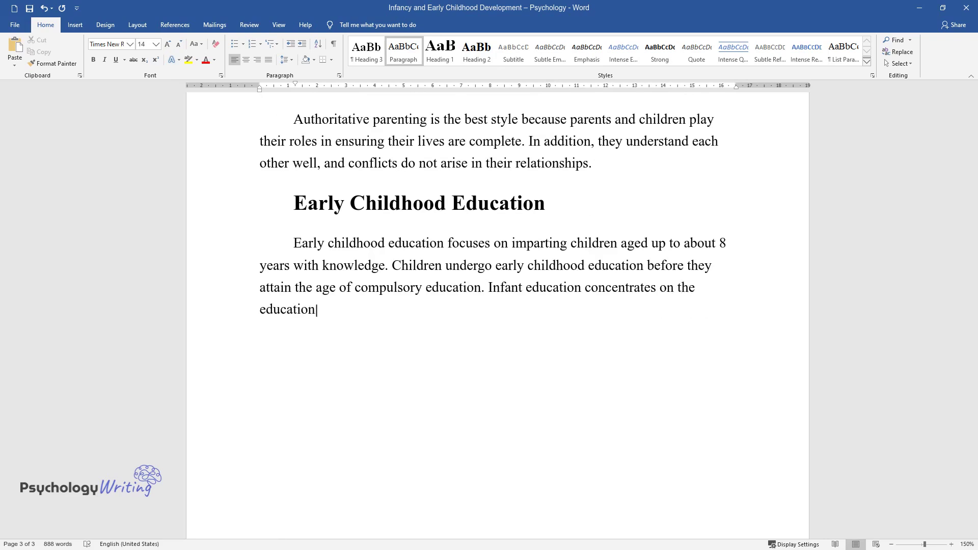
text( by children before they )
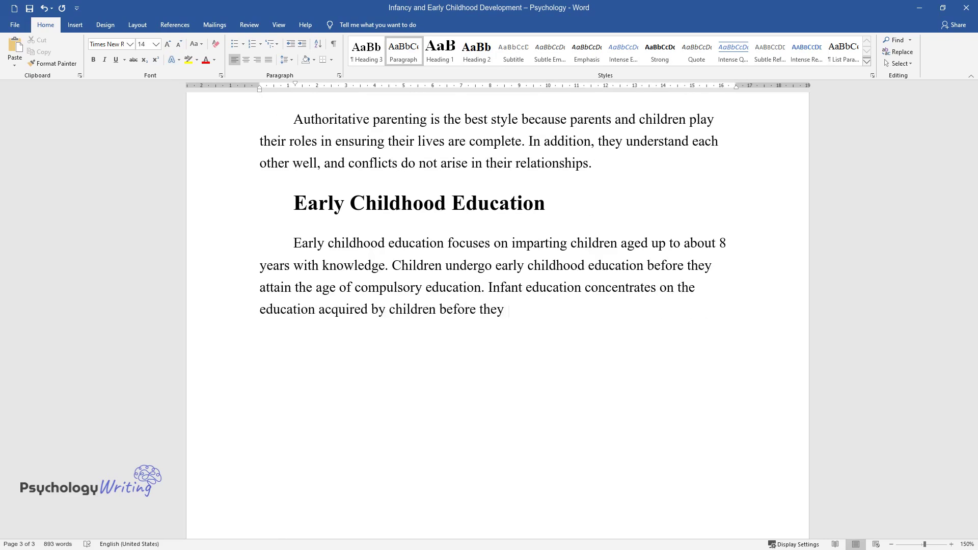
text(could join the school. Through ear)
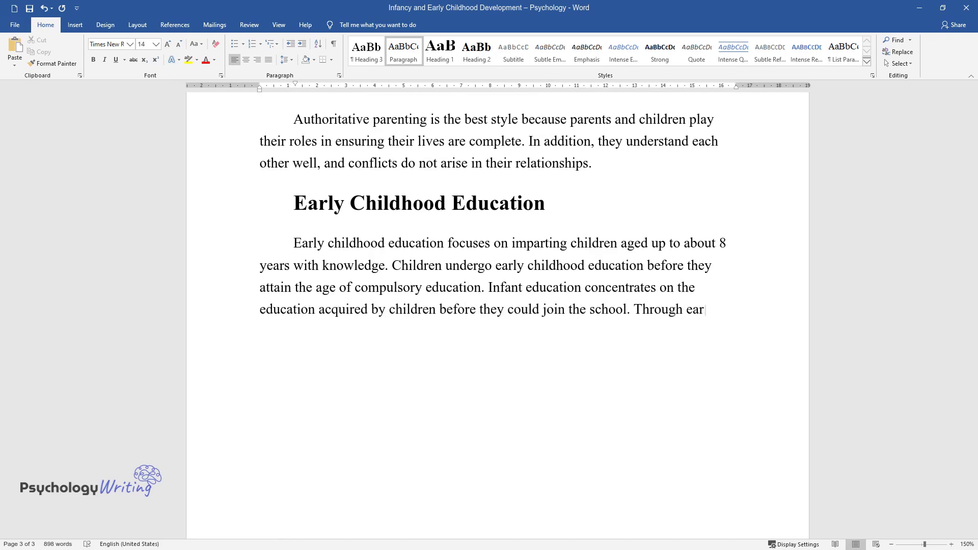
text(ly childhood education, children l)
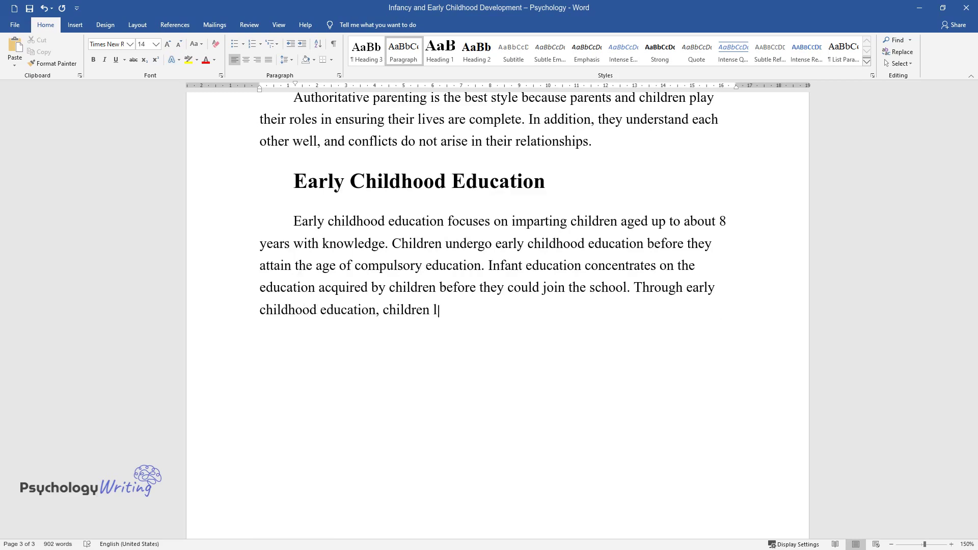
text(earn through play-based activities.)
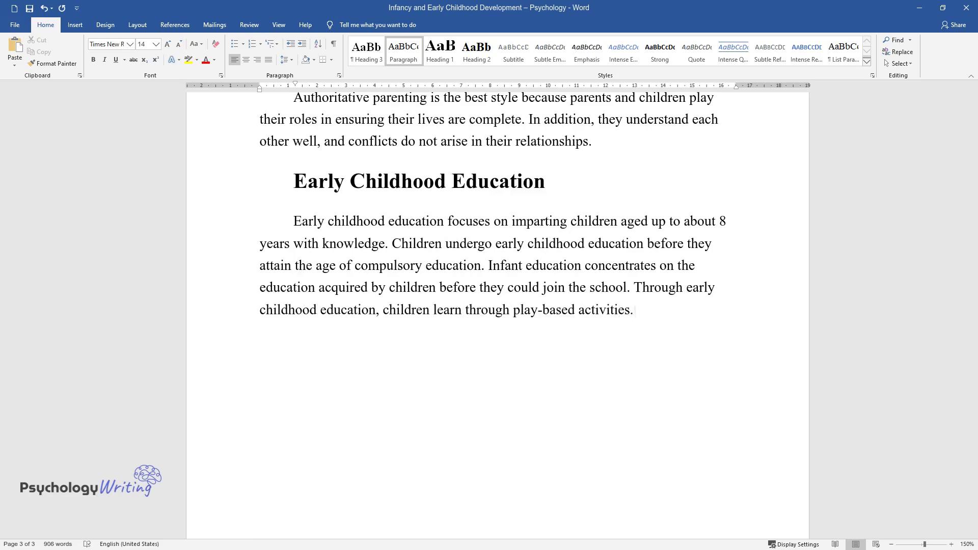
text( These activities are based on the premises that chi)
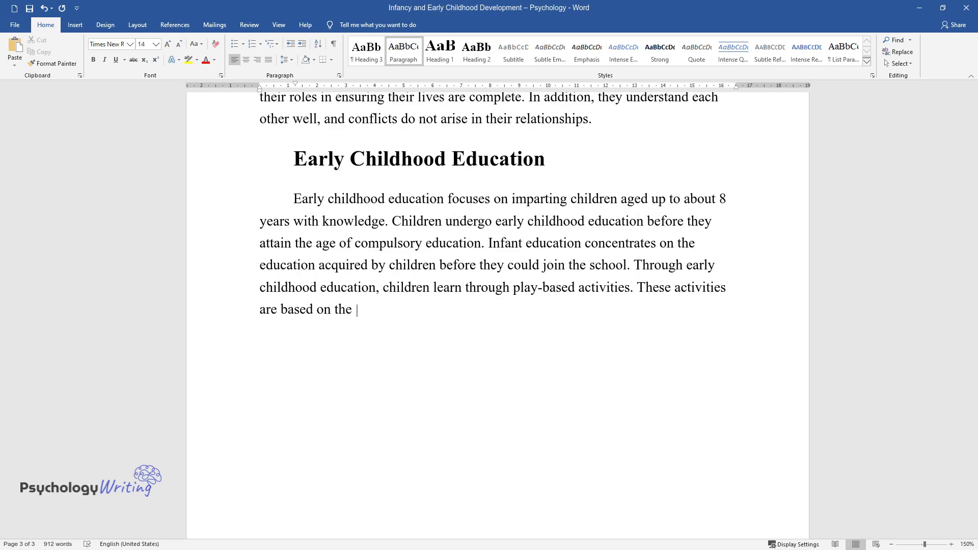
text(ldren's curiosity)
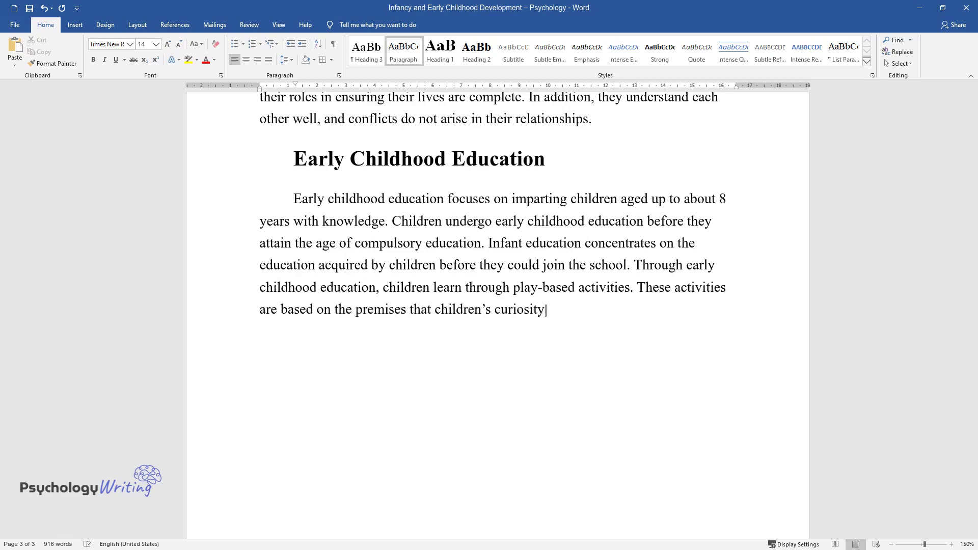
text( is motivated by plays and they mak)
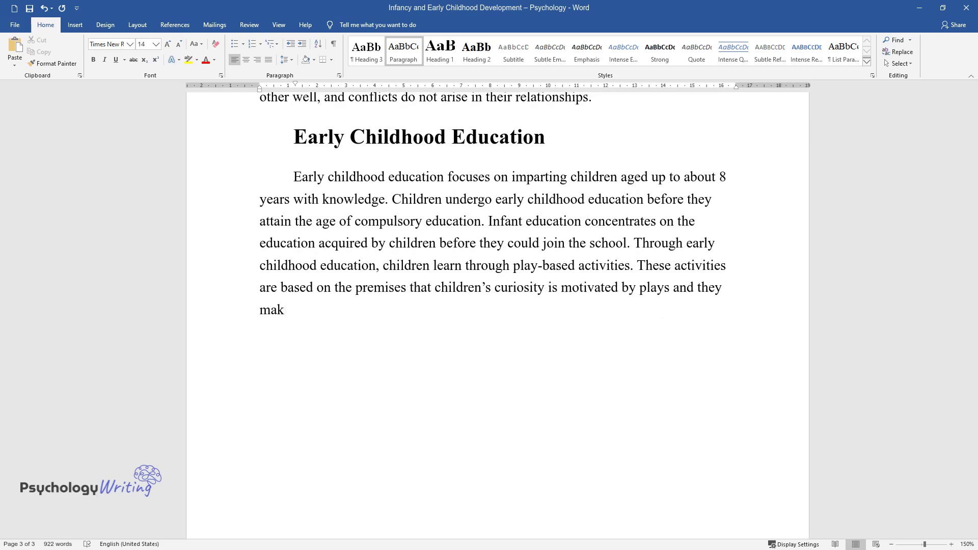
text(e them believe that they can do wh)
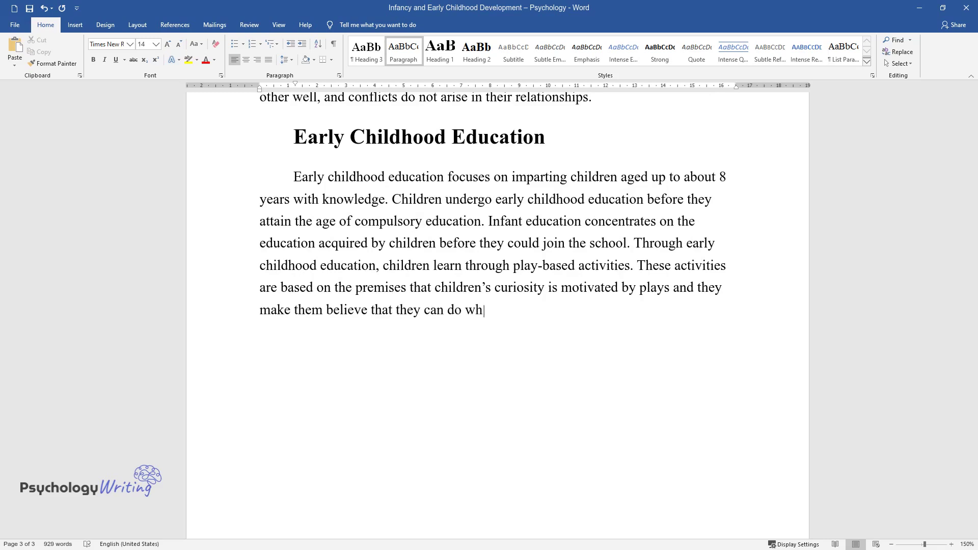
text(at their peers are doing.)
key(Return)
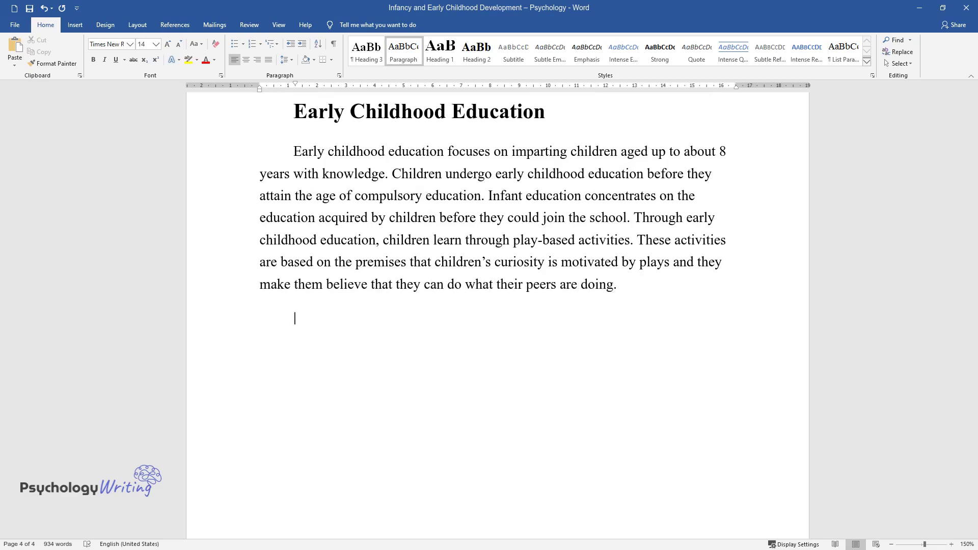
Write the cognitive development paragraph, ending 'family members and teachers on a daily basis.'.
text(Cognitive development i)
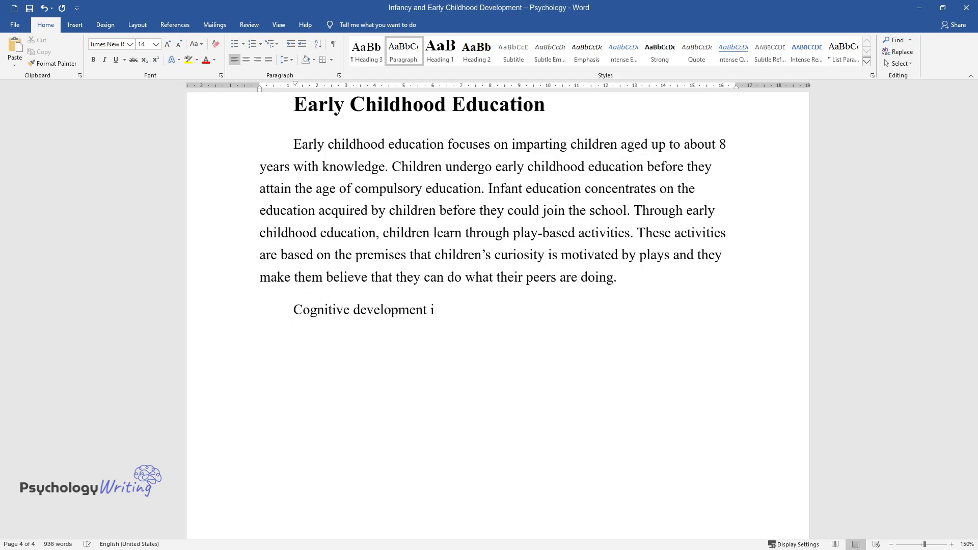
text(s greatly influenced by early ch)
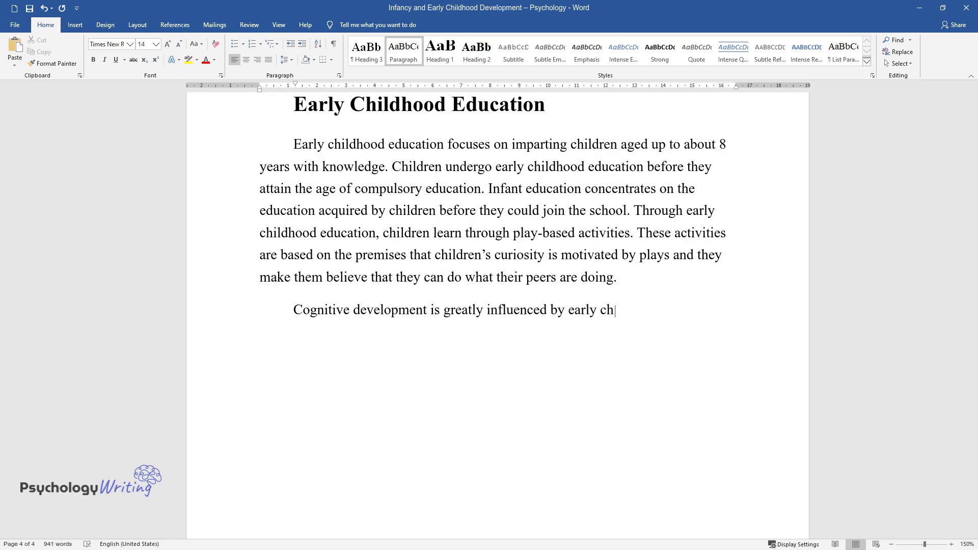
text(ildhood education. Cognitive dev)
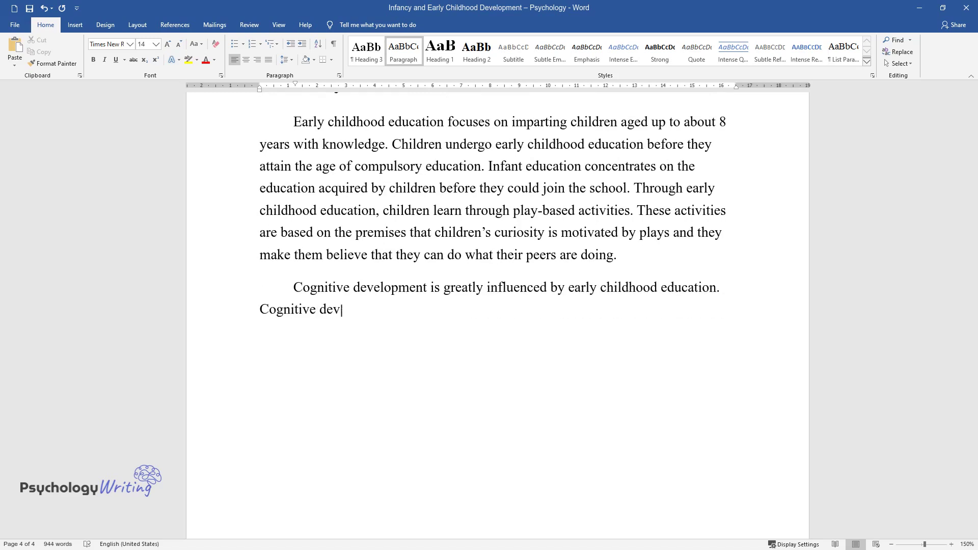
text(elopment forms the basis upon w)
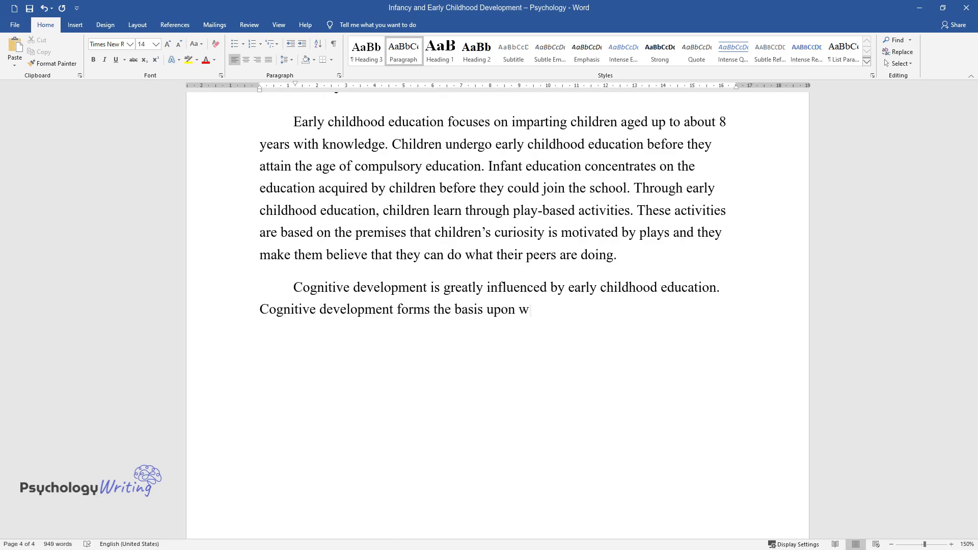
text(hich children think logically, i)
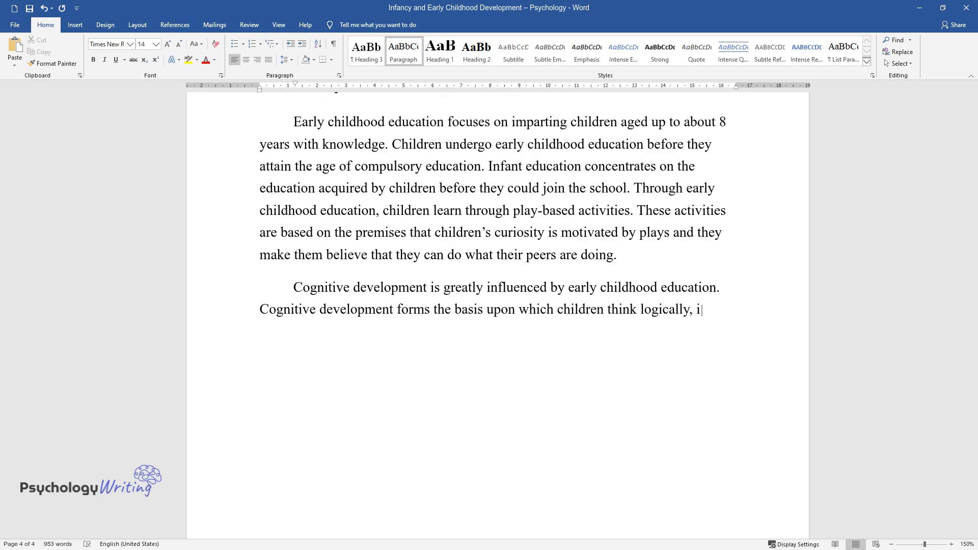
text(nteract, process, store and use )
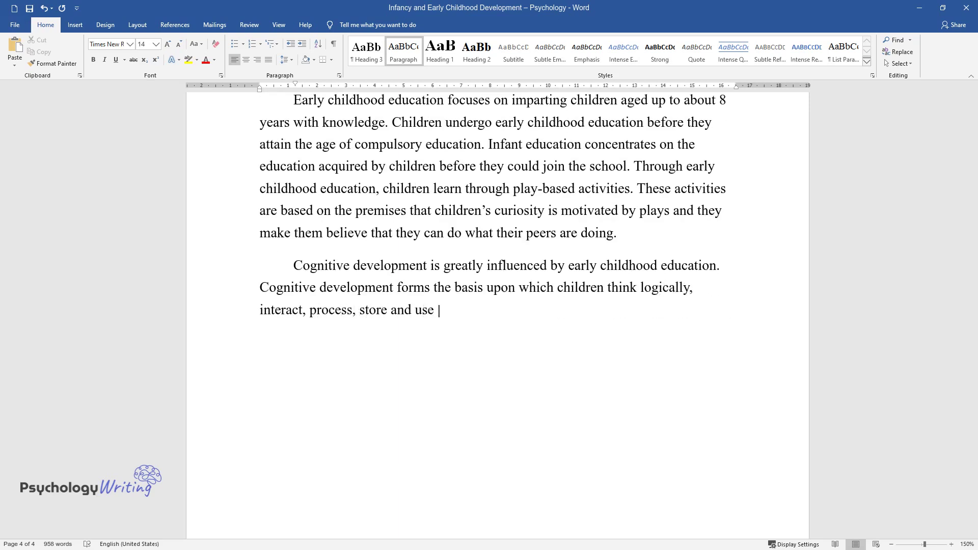
text(information. Early childhood edu)
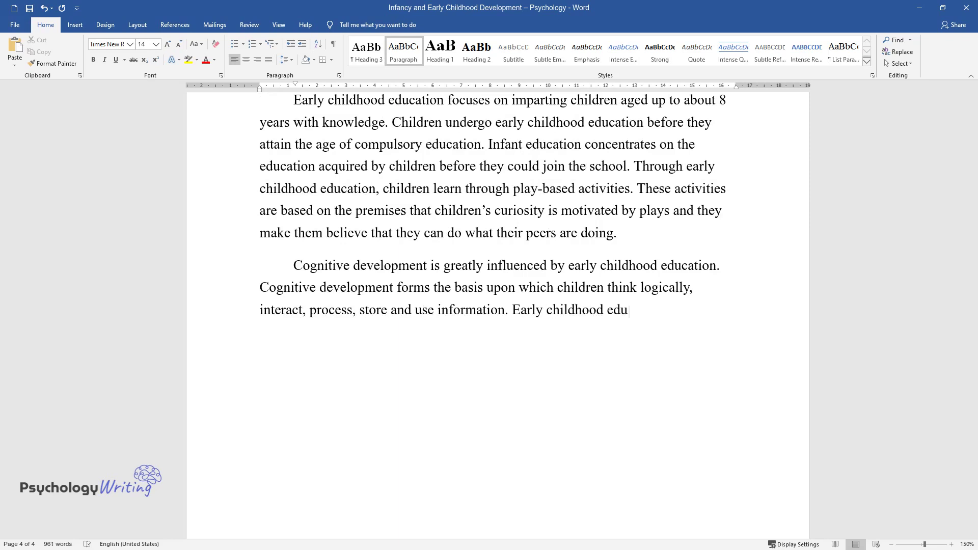
text(cation supports cognitive development by ensuring that children)
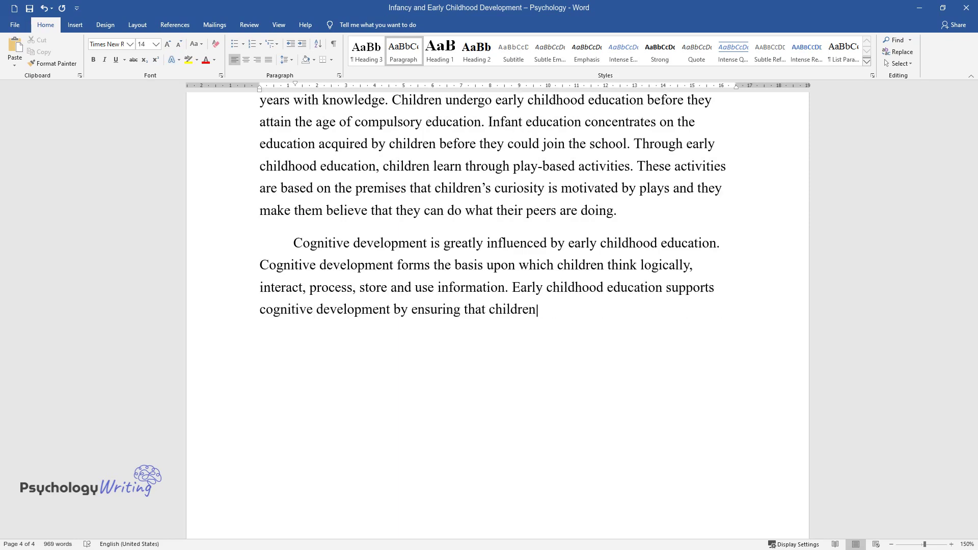
text(family members a)
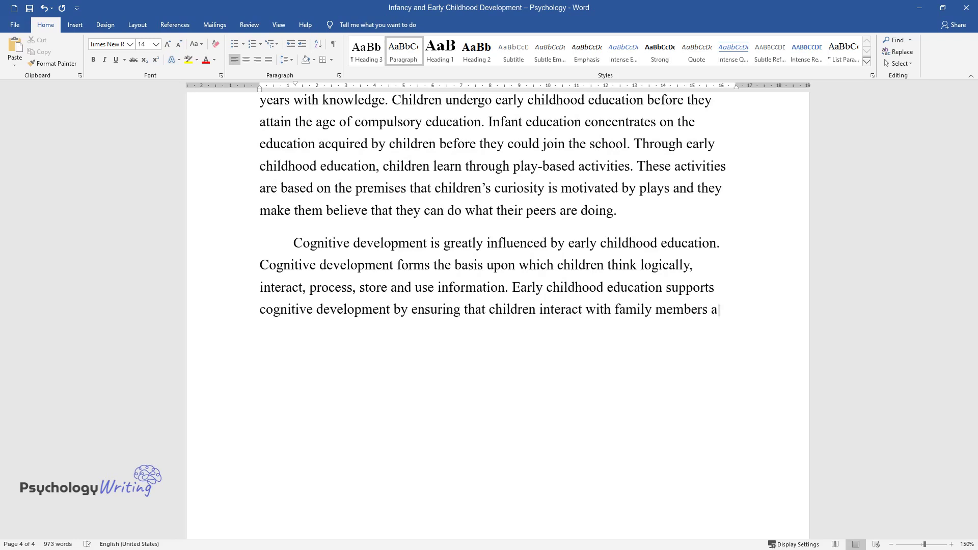
text(nd teachers on a daily basis.)
key(Return)
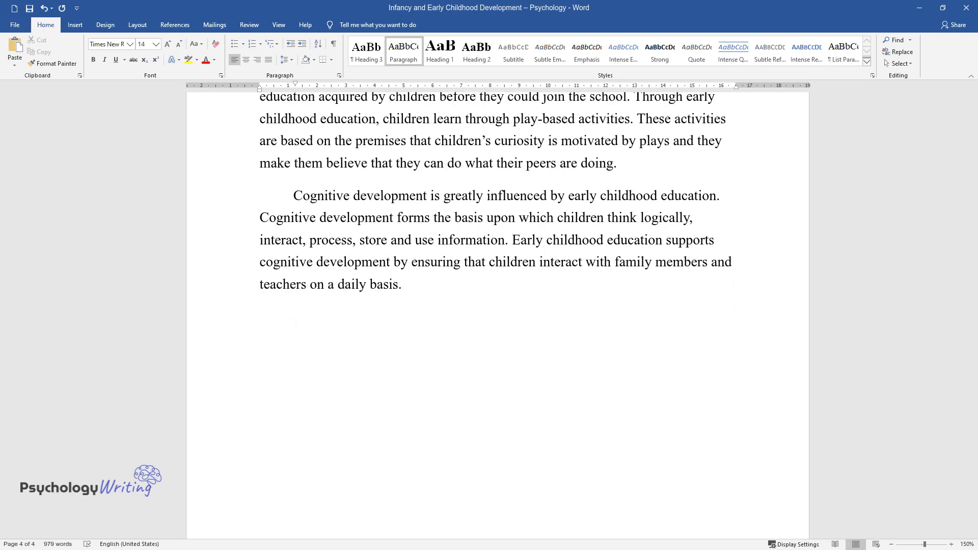
Write the 'Also, this type of education…' paragraph on toys, play materials and cause and effect.
text(Also, this type of ed)
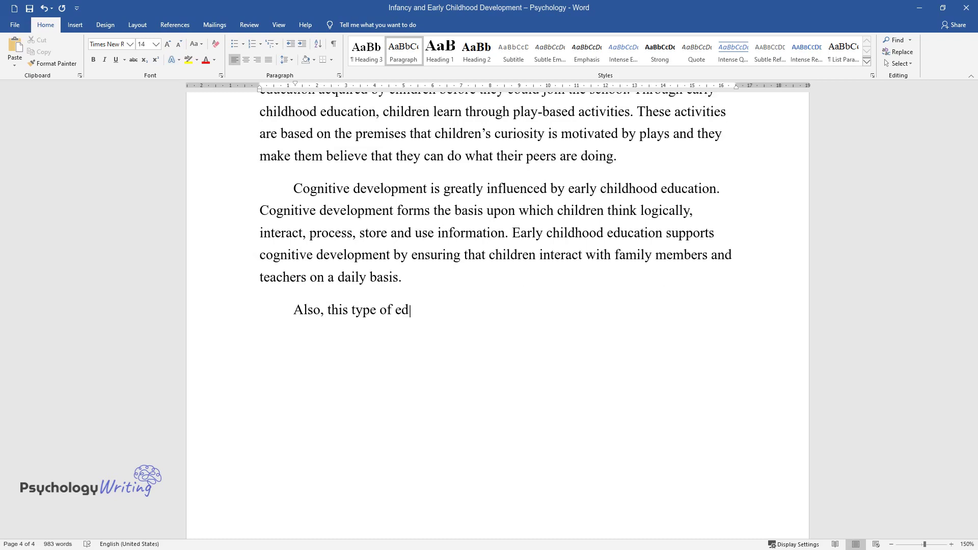
text(ucation forms a basis of cognitive )
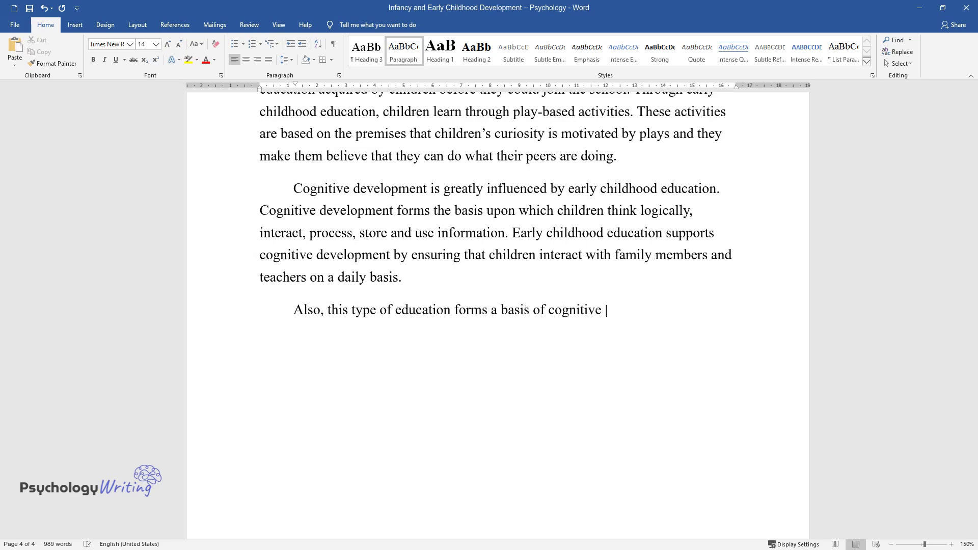
text(development by providing toys and o)
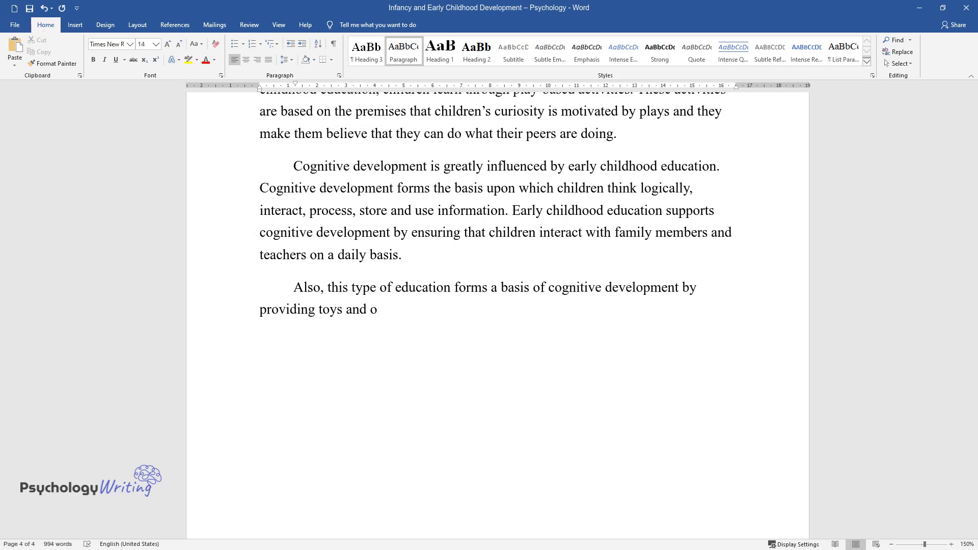
text(ther play materials that stimulate )
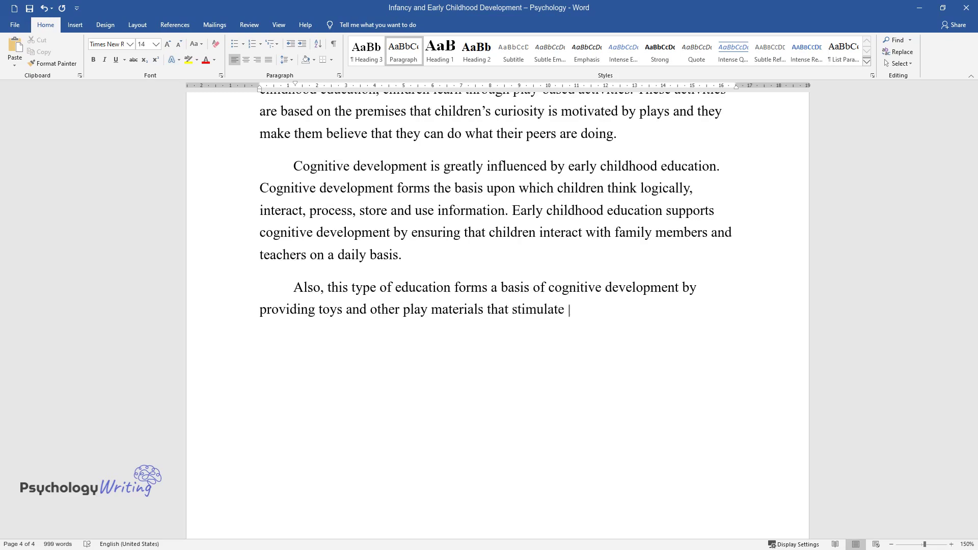
text(the senses of children important fo)
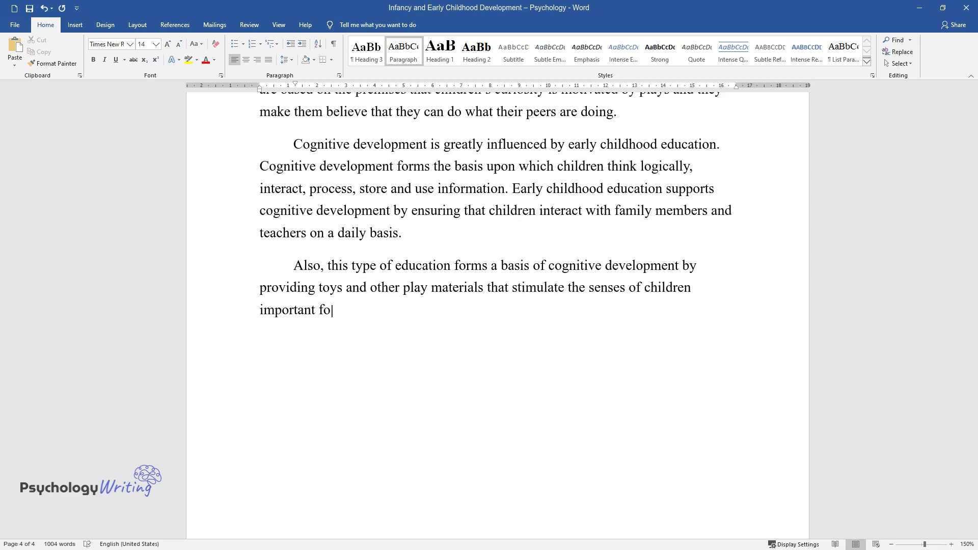
text(r reasoning logically. In addition,)
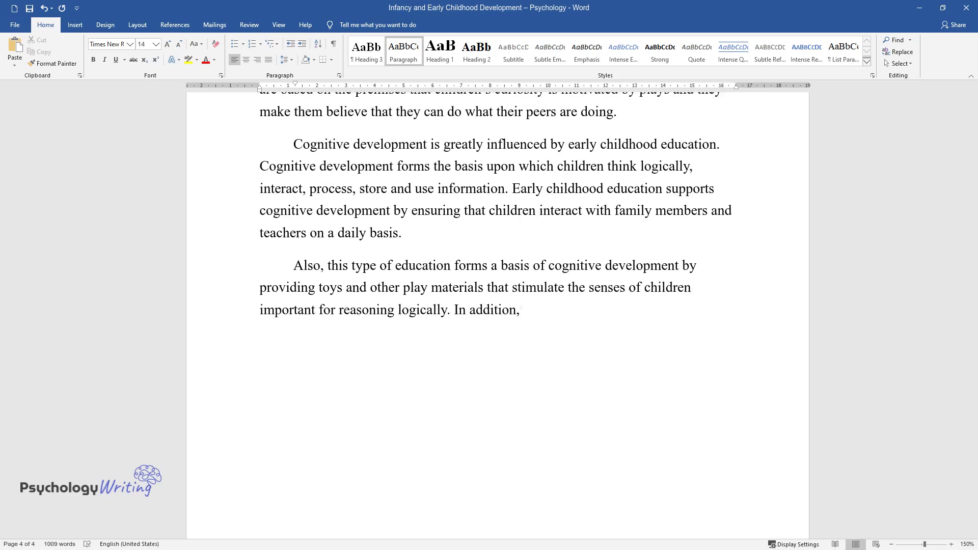
text( children are helped to improve thei)
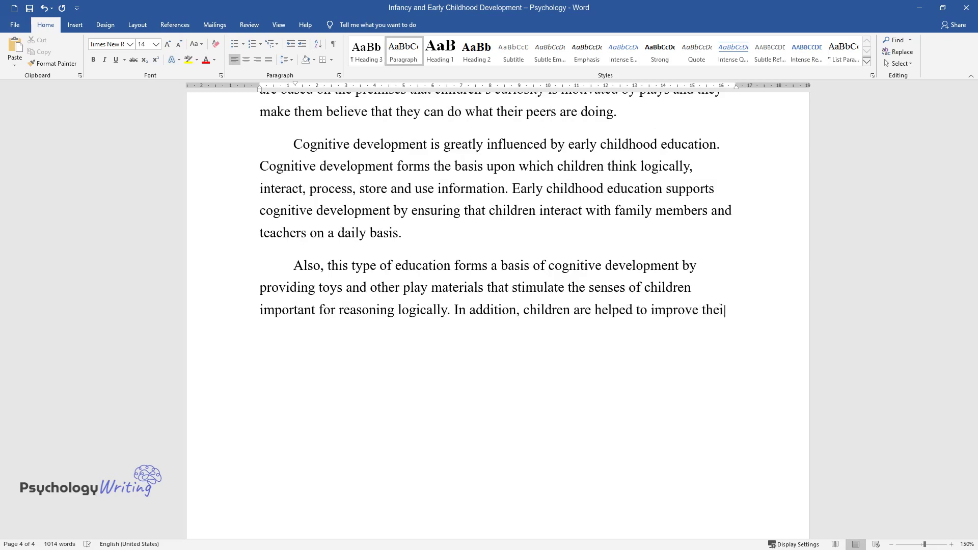
text(r cognitive development by being ta)
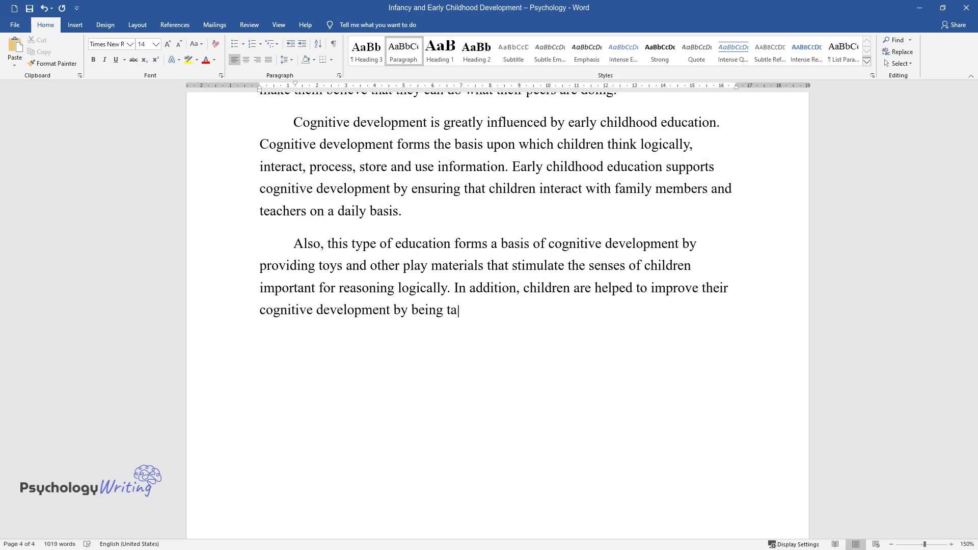
text(ught the concept of cause and effect.)
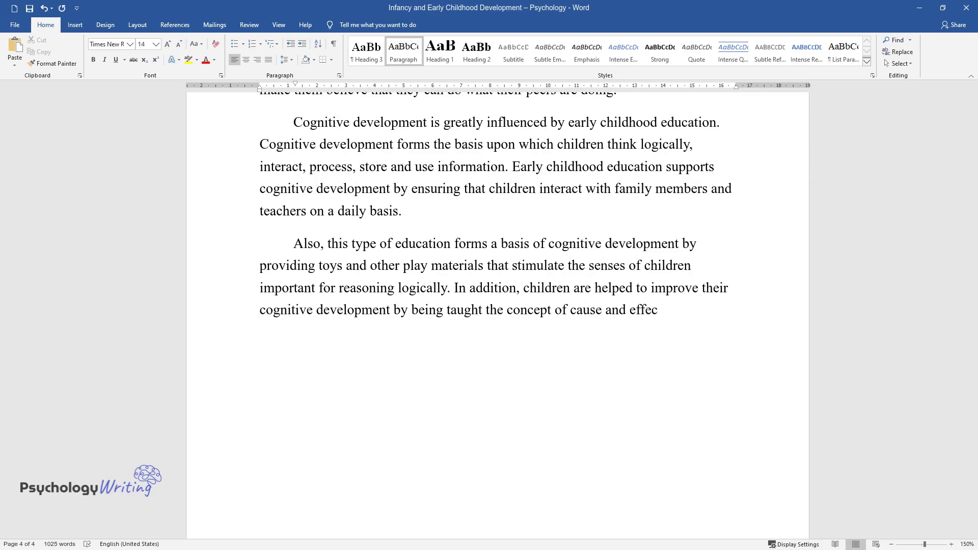
key(Return)
Type the paragraph 'The Head Start program is used in the US to provide holistic early childhood education…'.
text(The Head Sta)
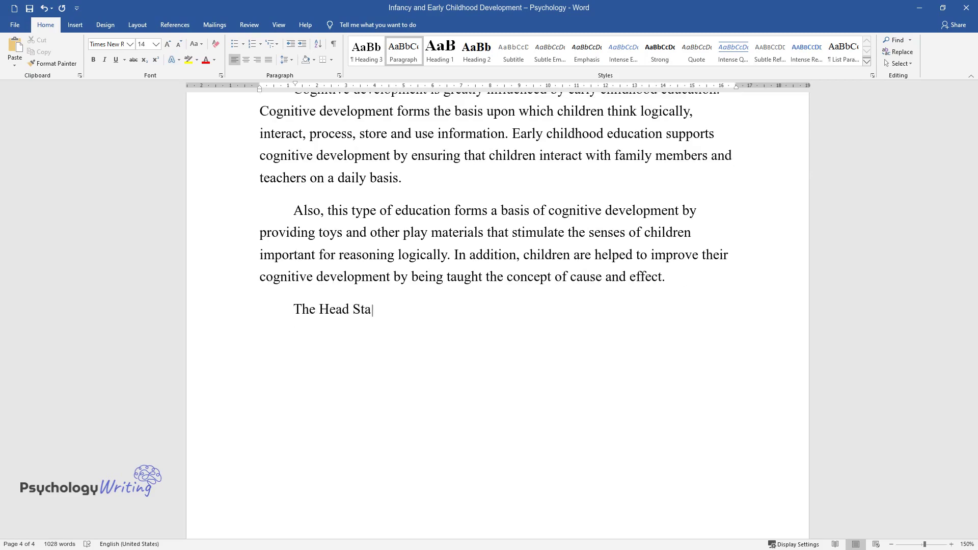
text(rt program is used in the US to)
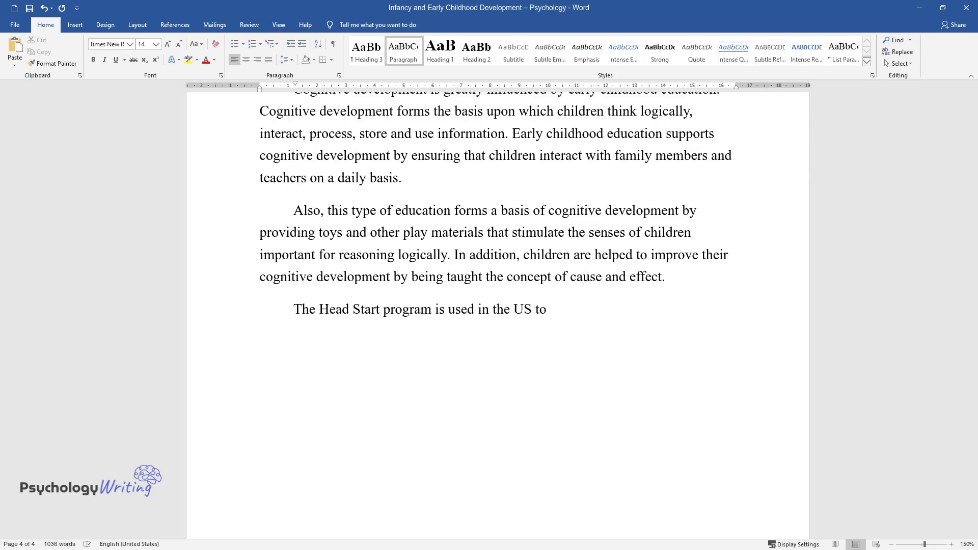
text( provide holistic early childhood)
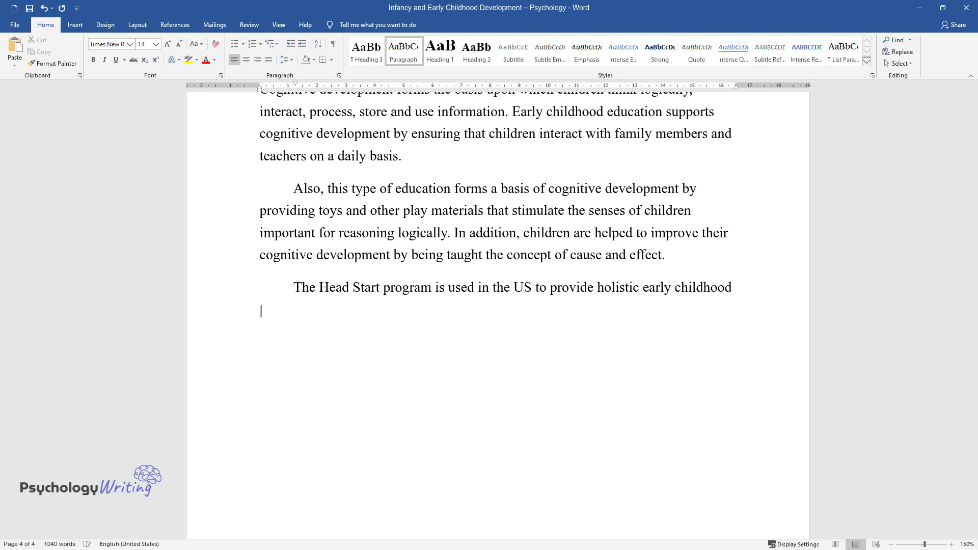
text( education. Its program emphasizes)
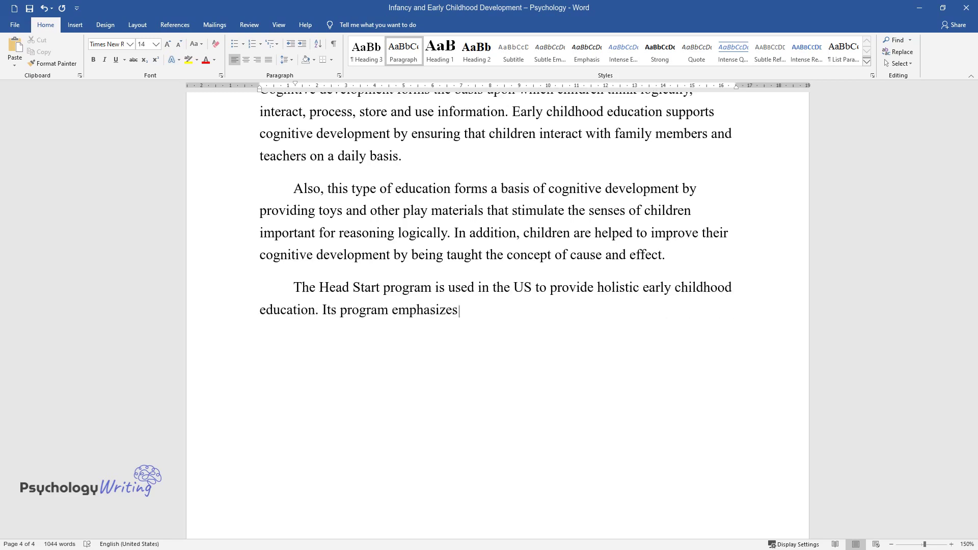
text( the incorporation of nutrition,)
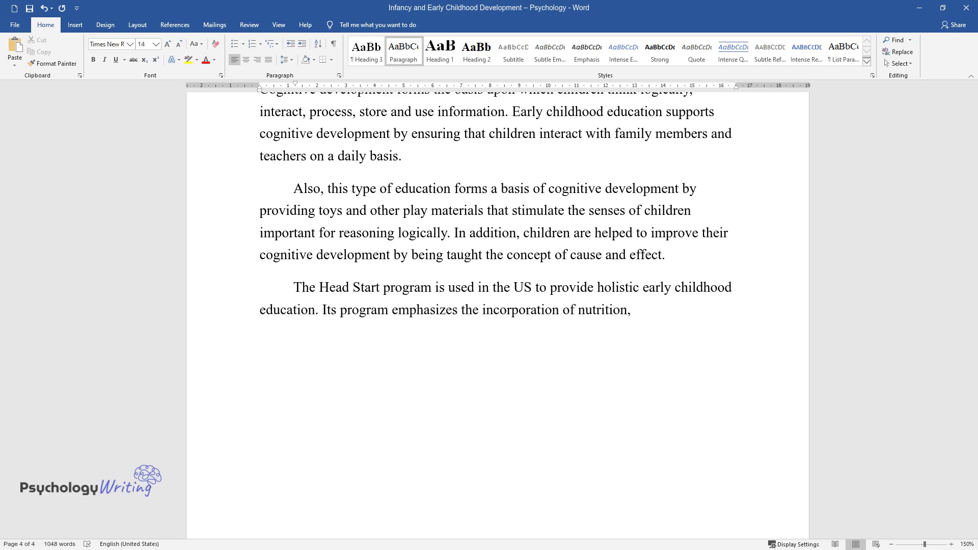
text( health and parent partic)
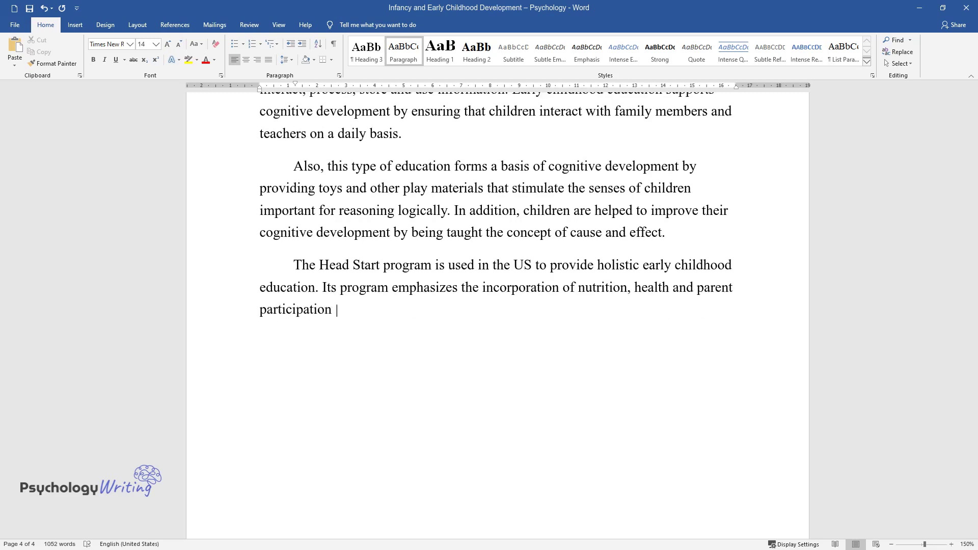
text(ipation during early learning of childre)
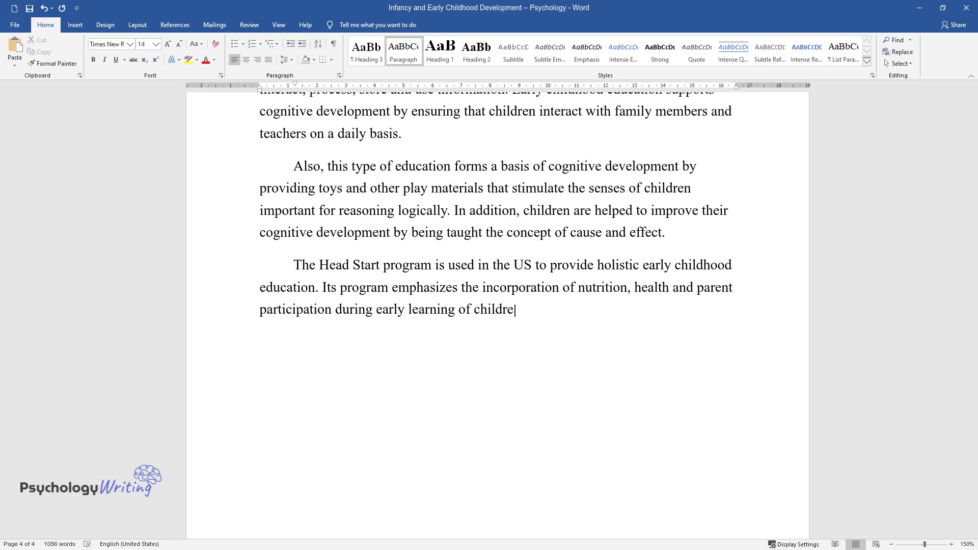
text(n. It aims at fostering stable fam)
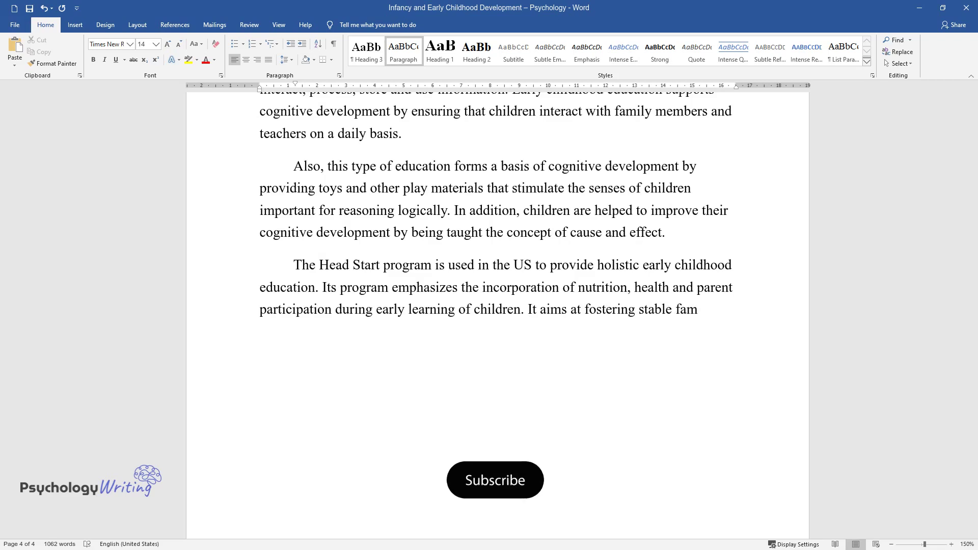
text(ily relationships, which result i)
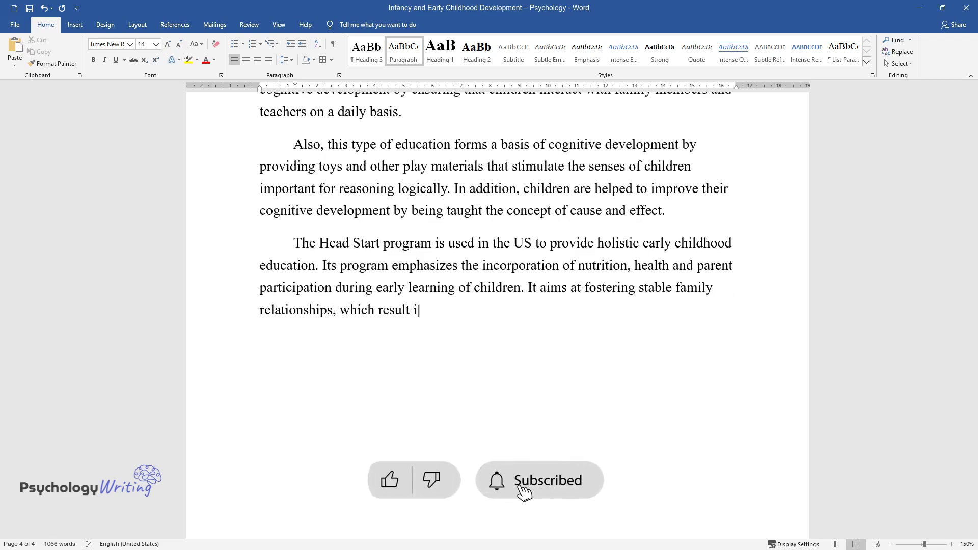
text(n improved children's well-being. In addition, th)
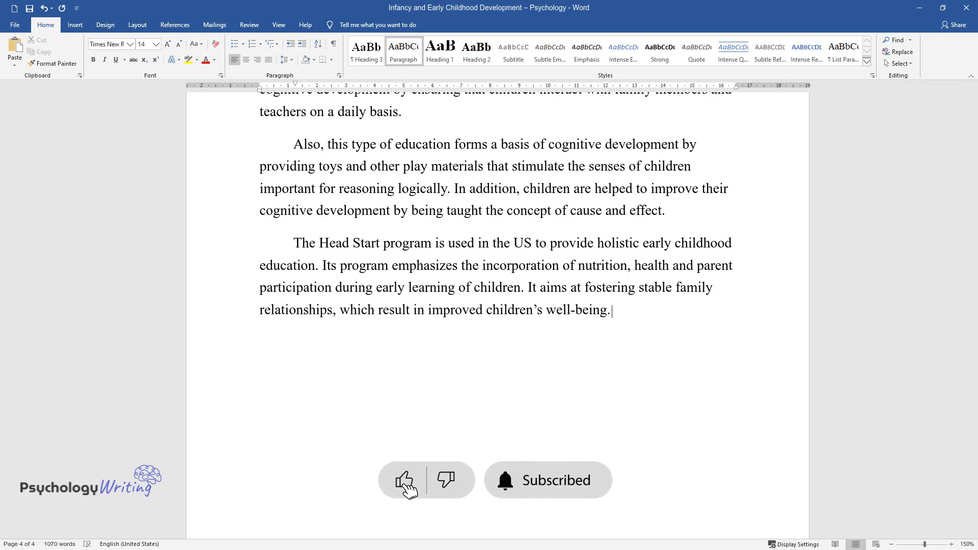
text(e program improves cogni)
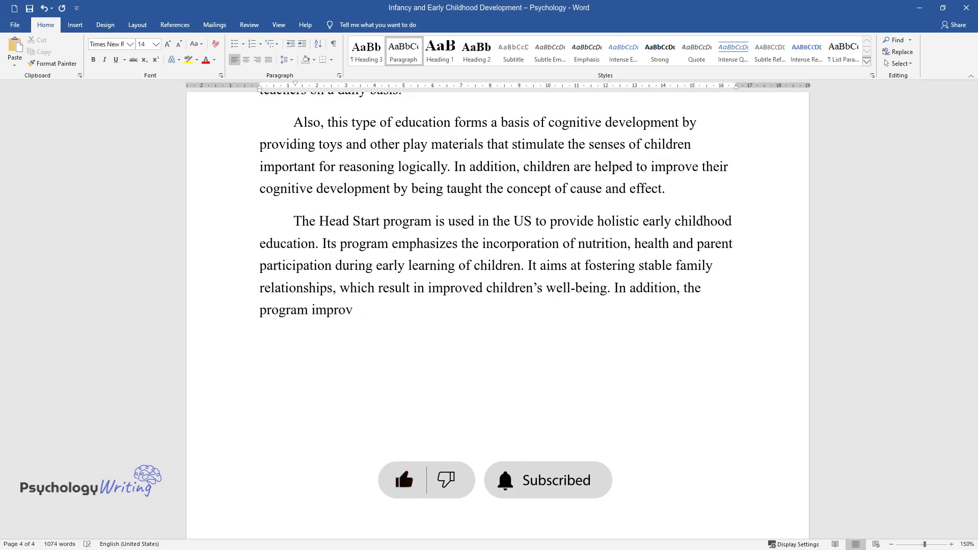
text(tive skills in young chil)
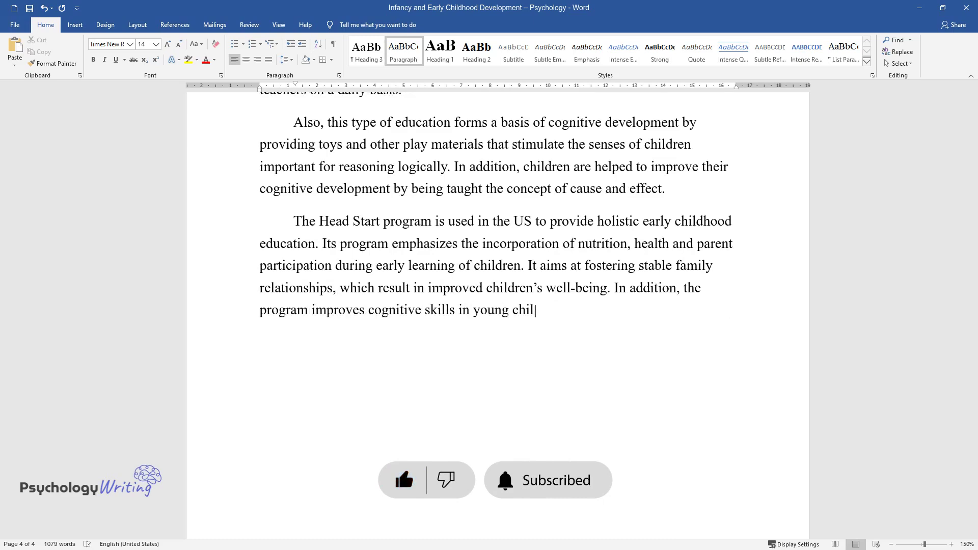